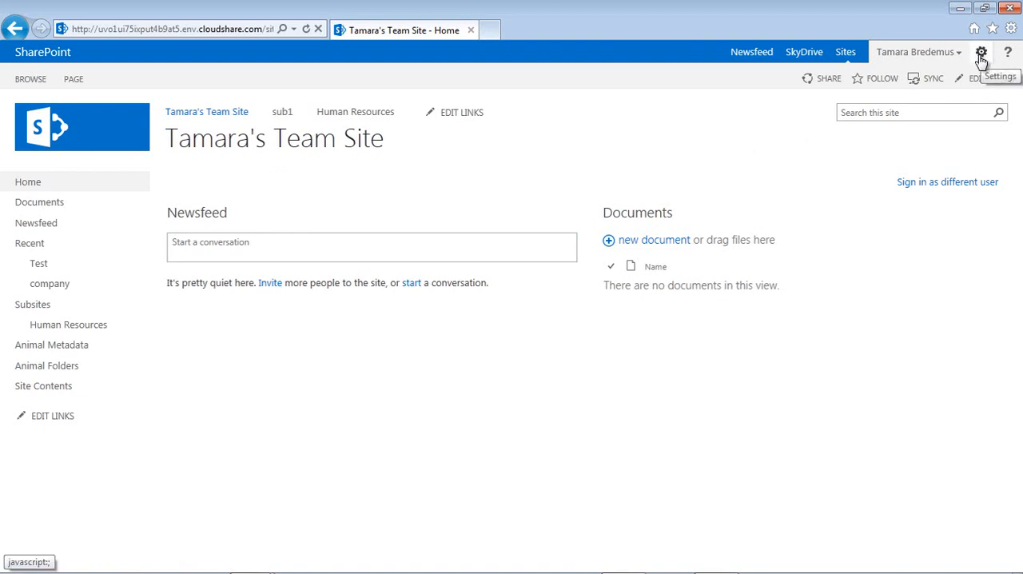
# - Open the site columns gallery from the site settings and show only the Core Document Columns group
pyautogui.click(982, 56)
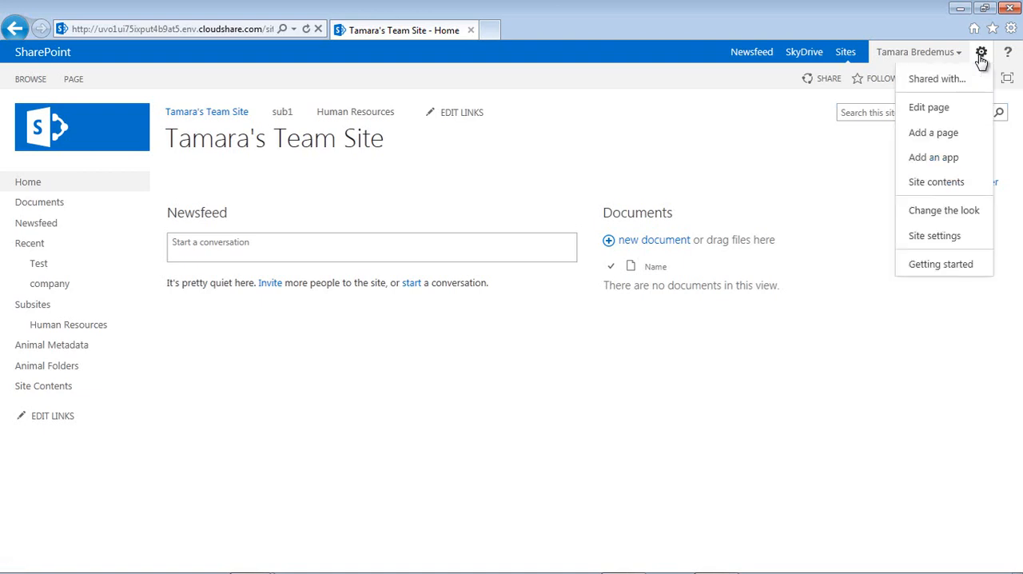
pyautogui.click(915, 248)
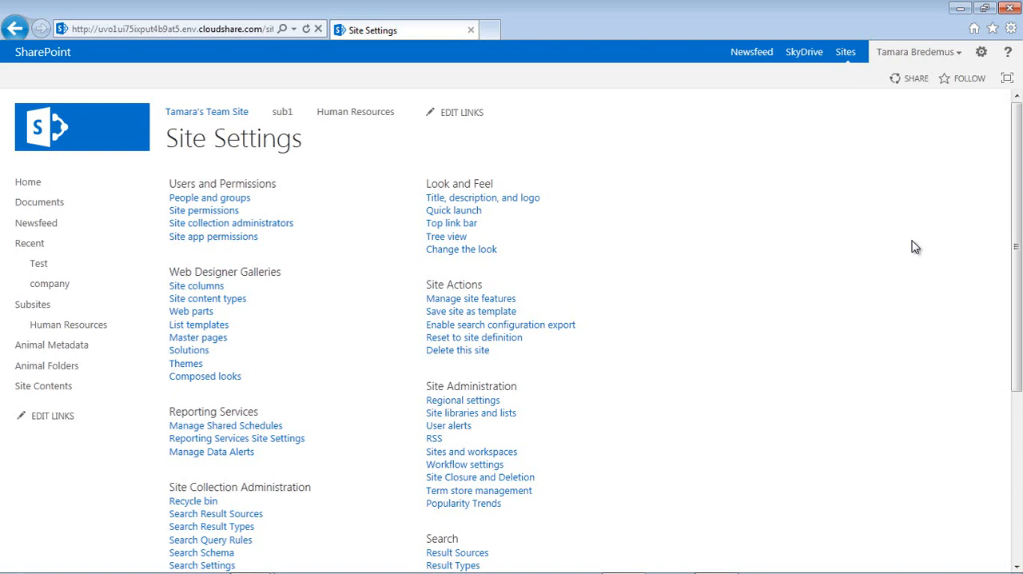
pyautogui.click(201, 289)
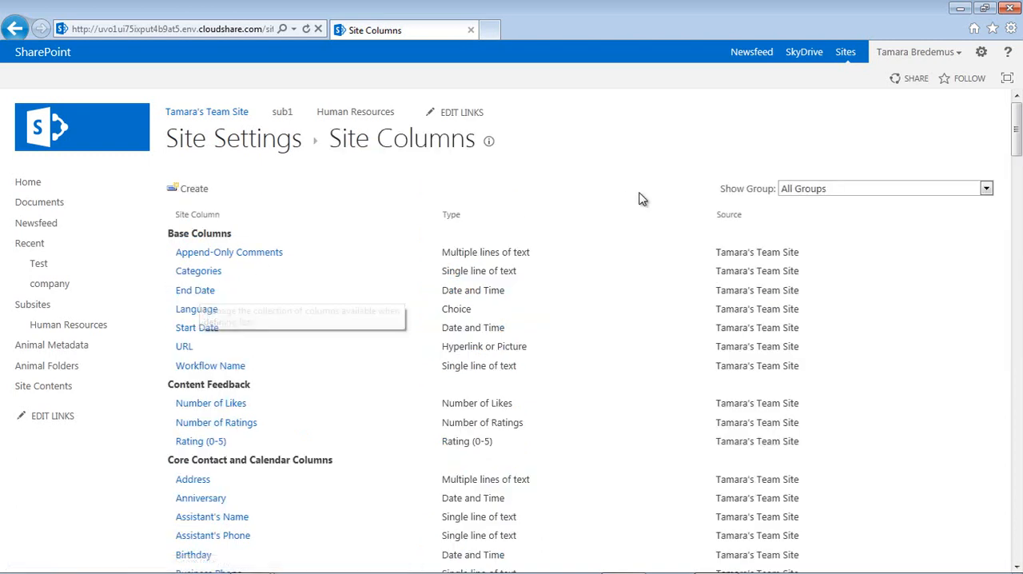
pyautogui.click(835, 192)
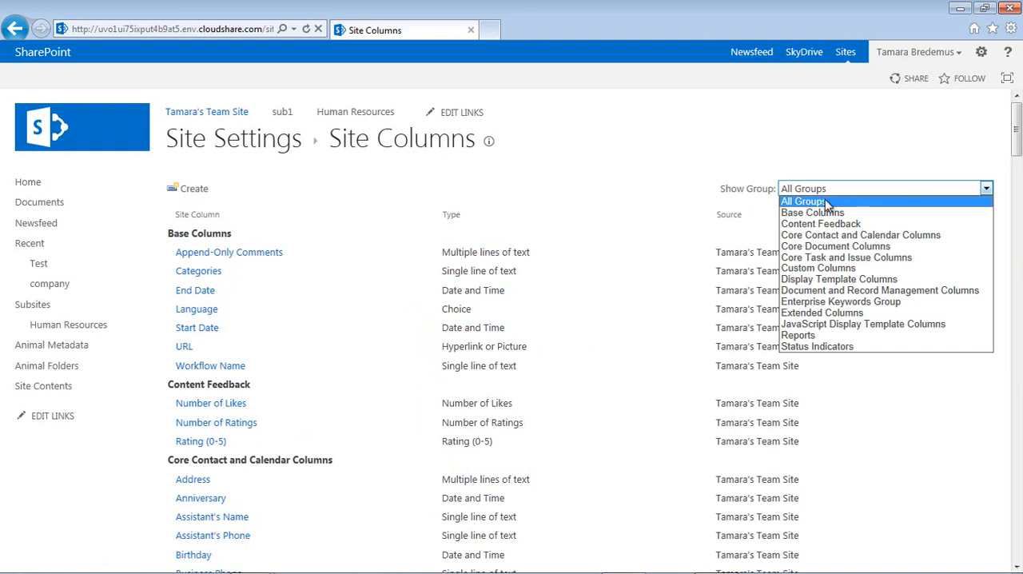
pyautogui.click(819, 247)
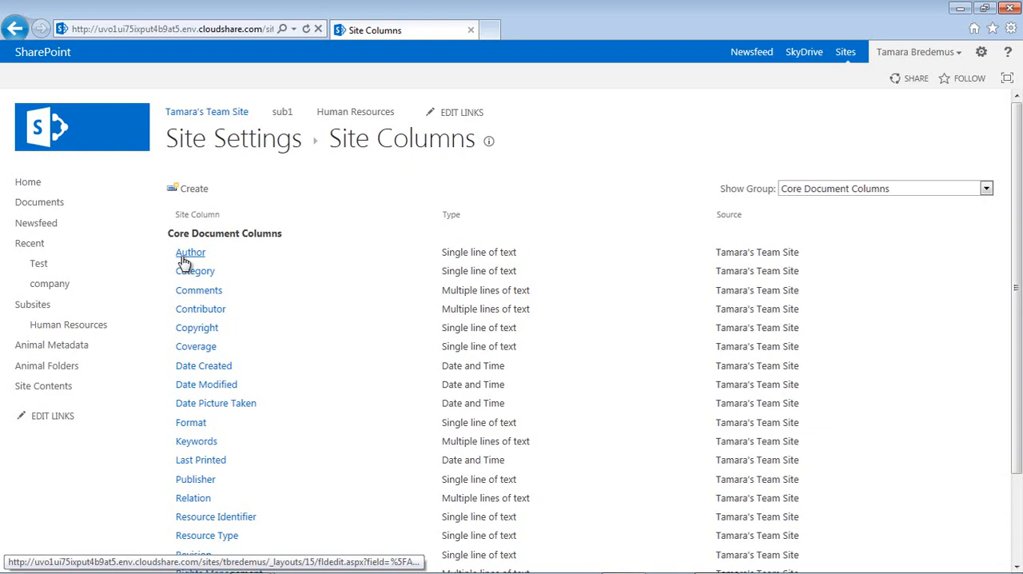
# - Start a new site column named EntSubject with Choice as its information type
pyautogui.click(205, 194)
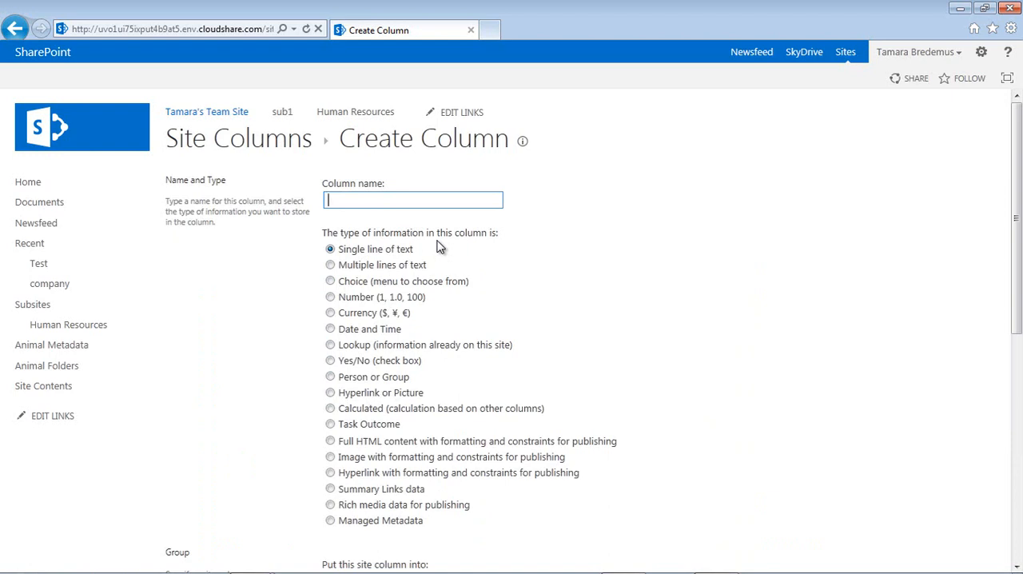
pyautogui.write('EntSubject')
pyautogui.click(330, 281)
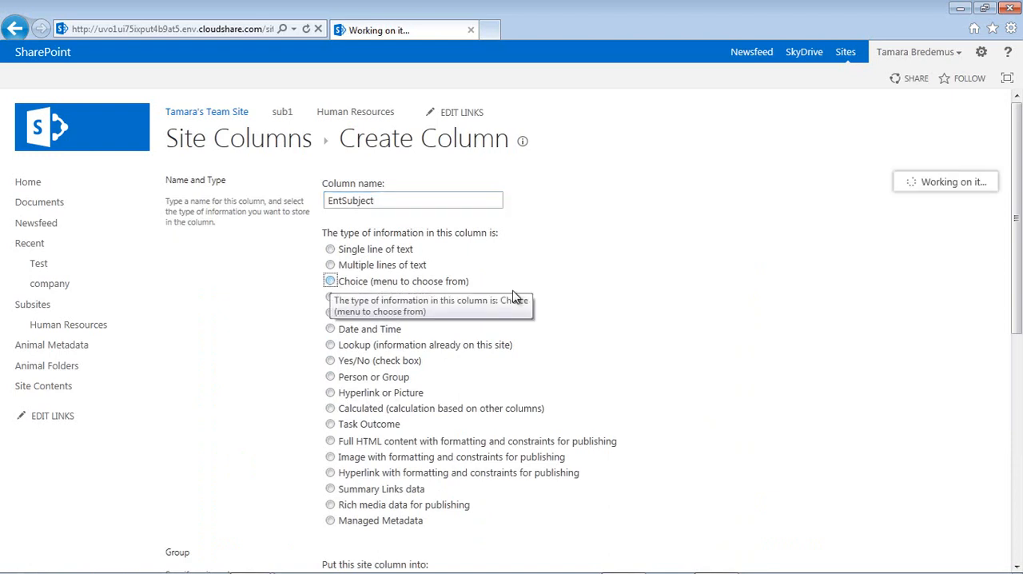
# - Put the EntSubject column into a new group named Entertainment Site Columns
pyautogui.moveTo(1015, 231); pyautogui.dragTo(1015, 414)
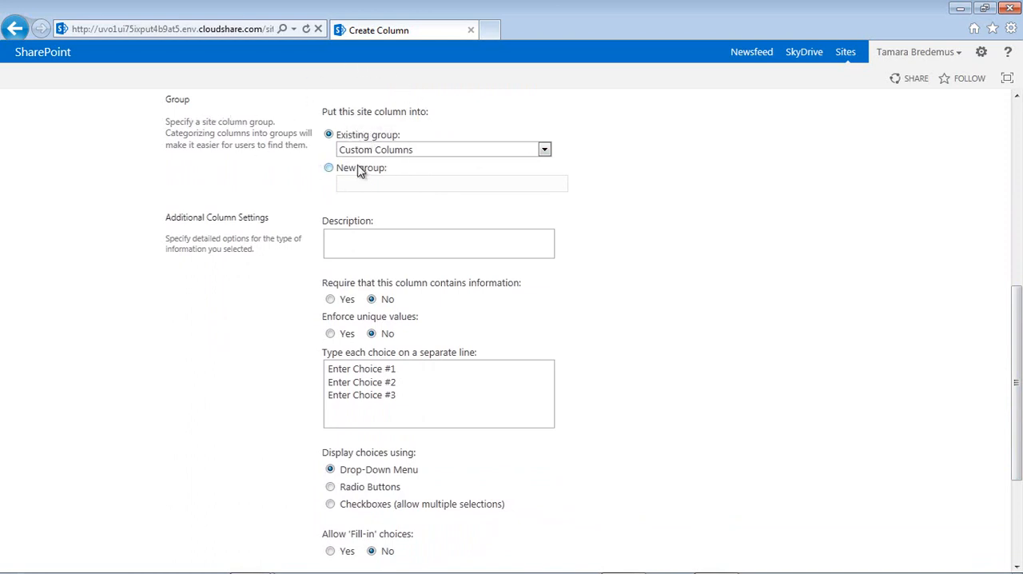
pyautogui.click(329, 169)
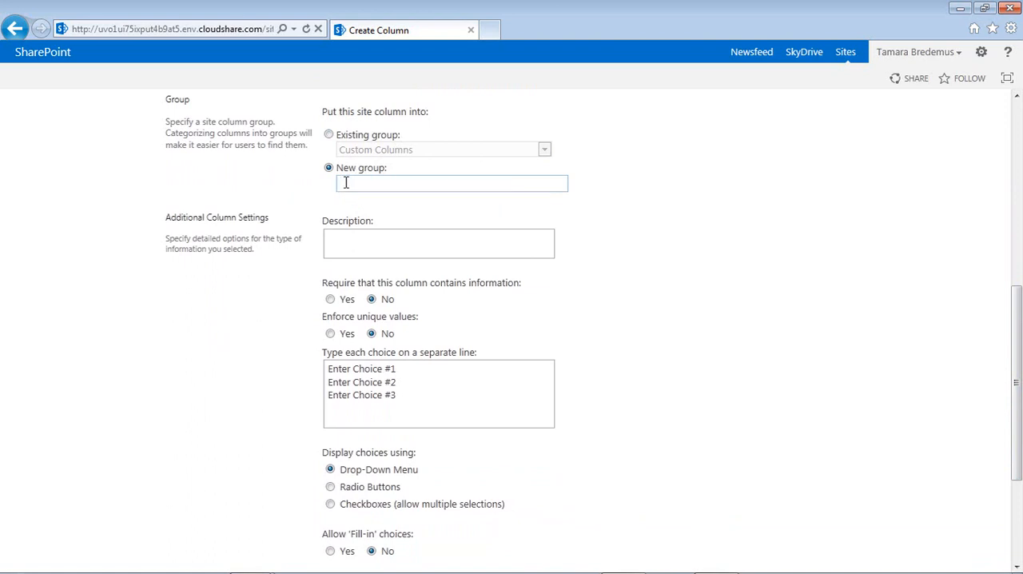
pyautogui.write('Entertainment Site Co')
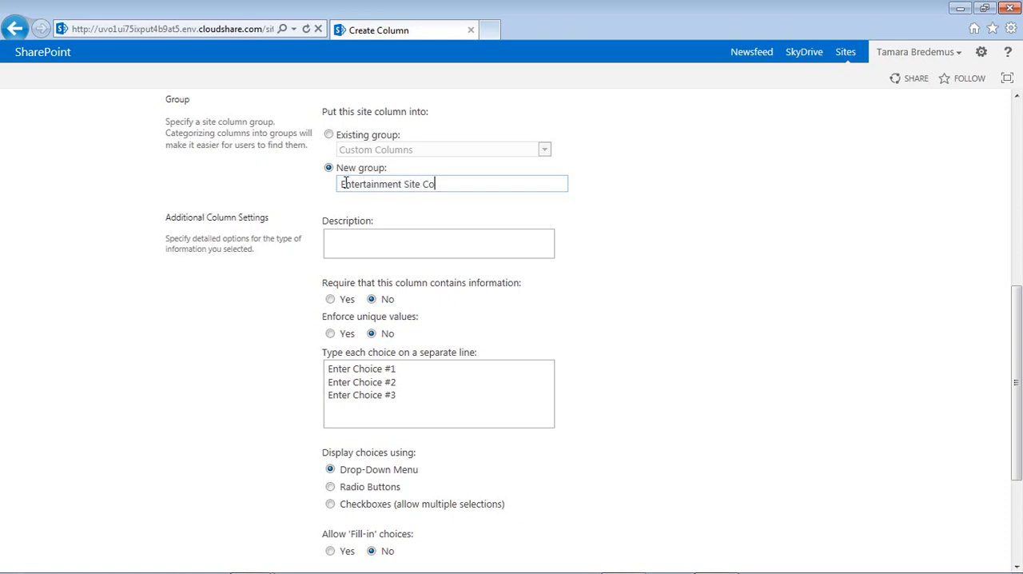
pyautogui.write('lumns')
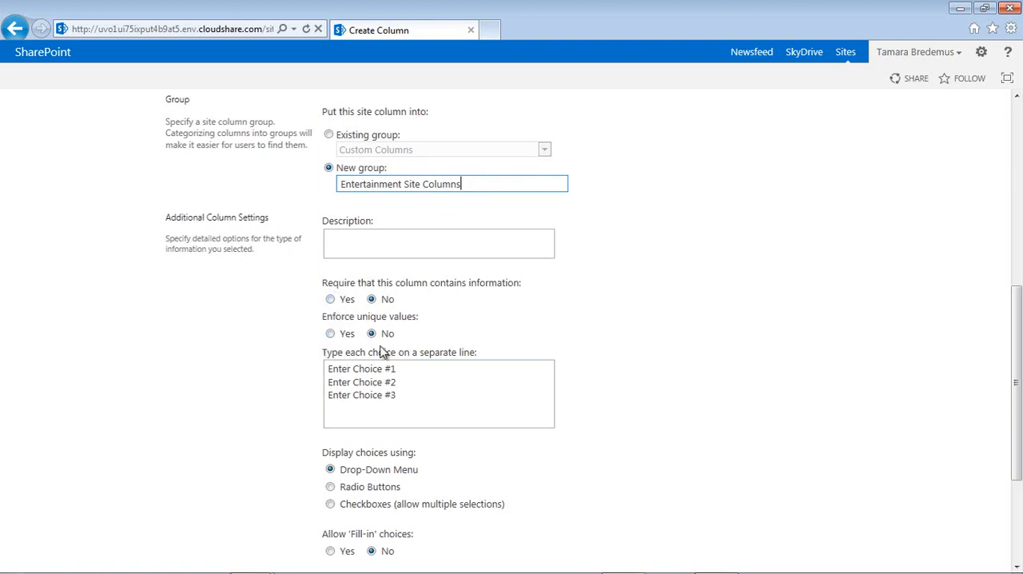
# - Replace the placeholder choices with Action/Adventure, Comedy, RomCom and Horror, each on its own line
pyautogui.moveTo(401, 396); pyautogui.dragTo(266, 364)
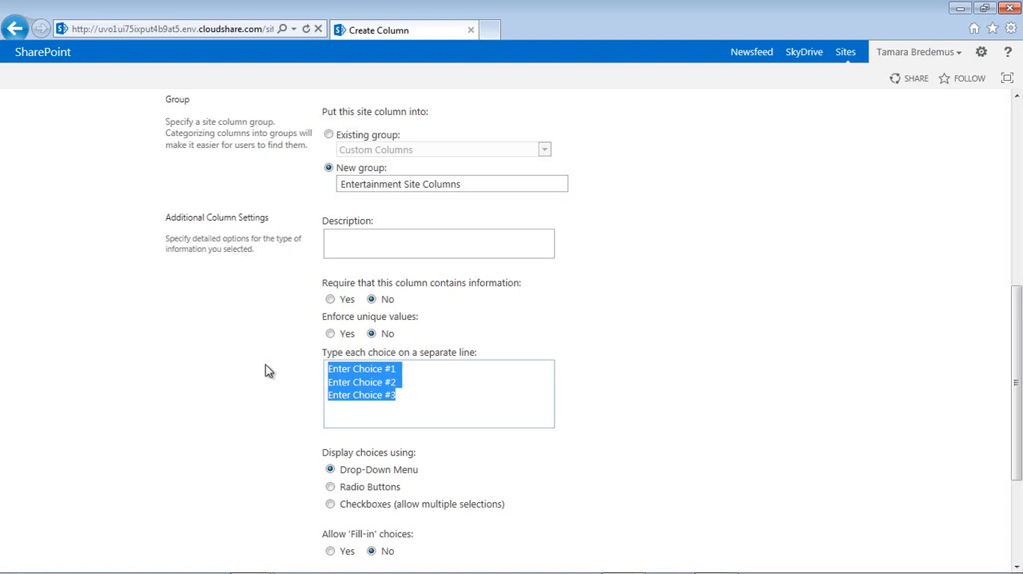
pyautogui.write('co')
pyautogui.press('BackSpace')
pyautogui.press('BackSpace')
pyautogui.write('Ac')
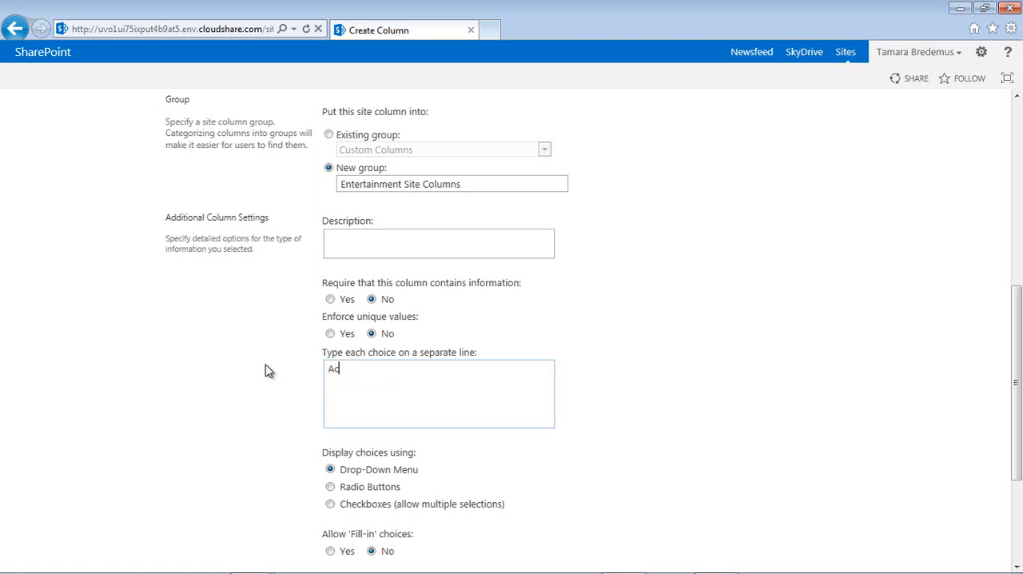
pyautogui.write('tion/Adventure')
pyautogui.press('Return')
pyautogui.write('Comedy')
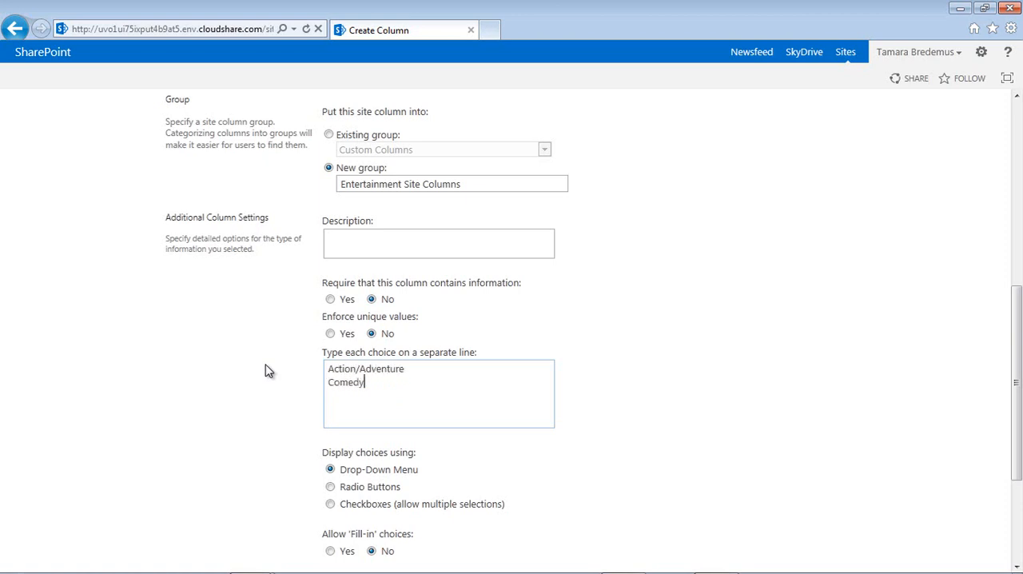
pyautogui.press('Return')
pyautogui.write('RomCom')
pyautogui.press('Return')
pyautogui.write('Horror')
pyautogui.press('Return')
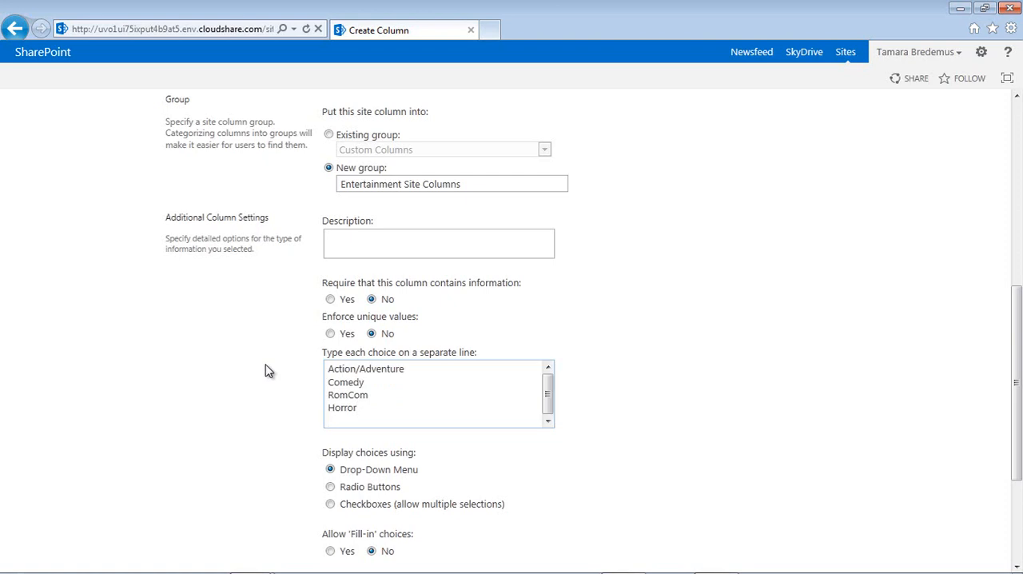
# - Add Rock, Rap and Folk as further choices below Horror
pyautogui.write('Rock')
pyautogui.press('Return')
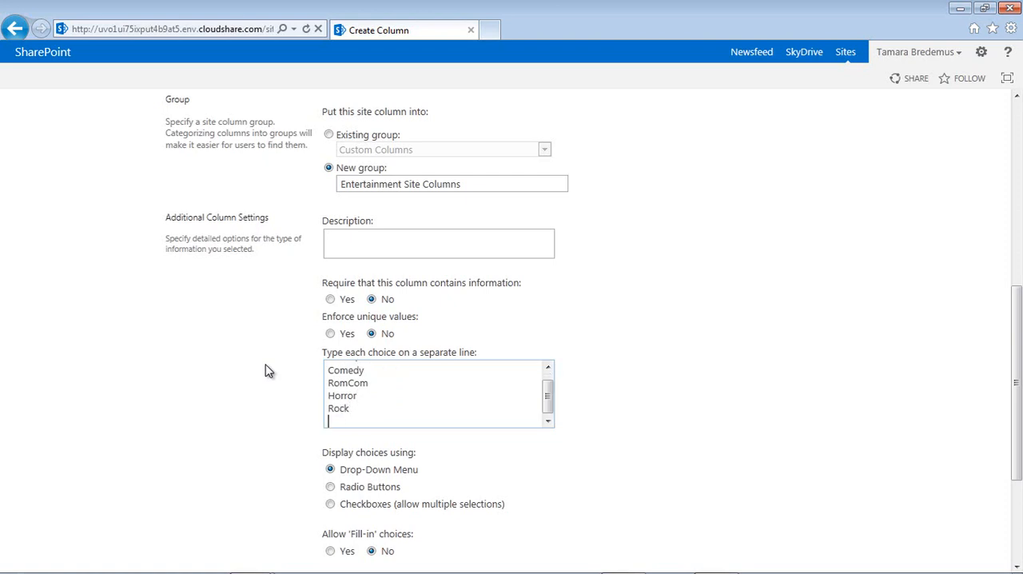
pyautogui.write('Rap')
pyautogui.press('Return')
pyautogui.write('Fol')
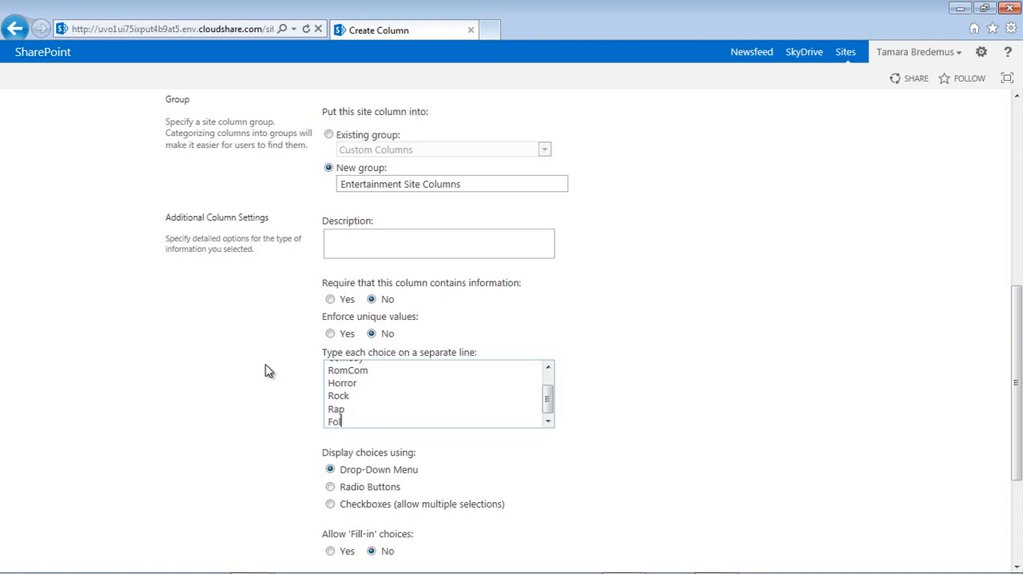
pyautogui.write('k')
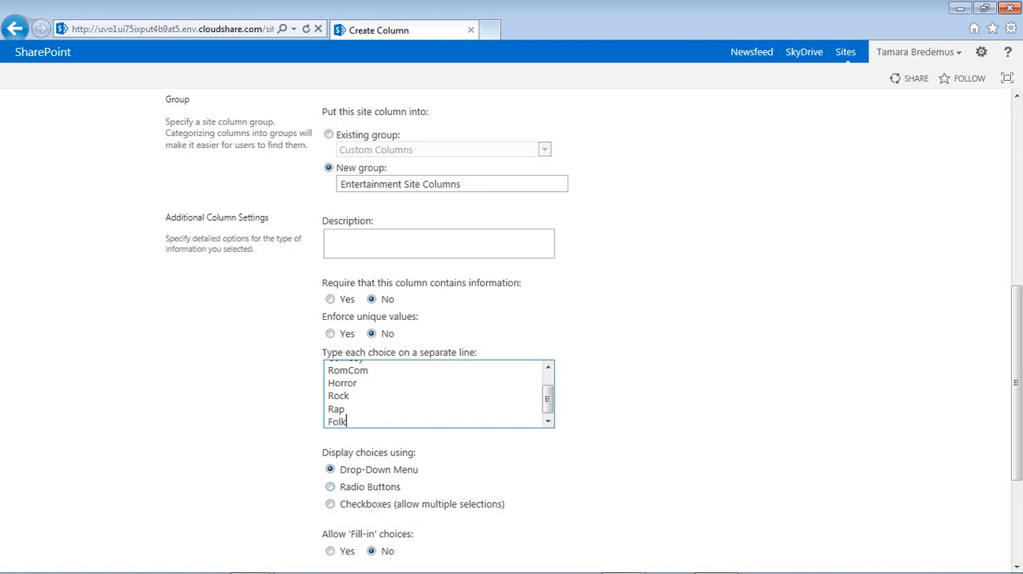
# - Clear the default value of the EntSubject column and save the column
pyautogui.moveTo(1017, 362); pyautogui.dragTo(1018, 457)
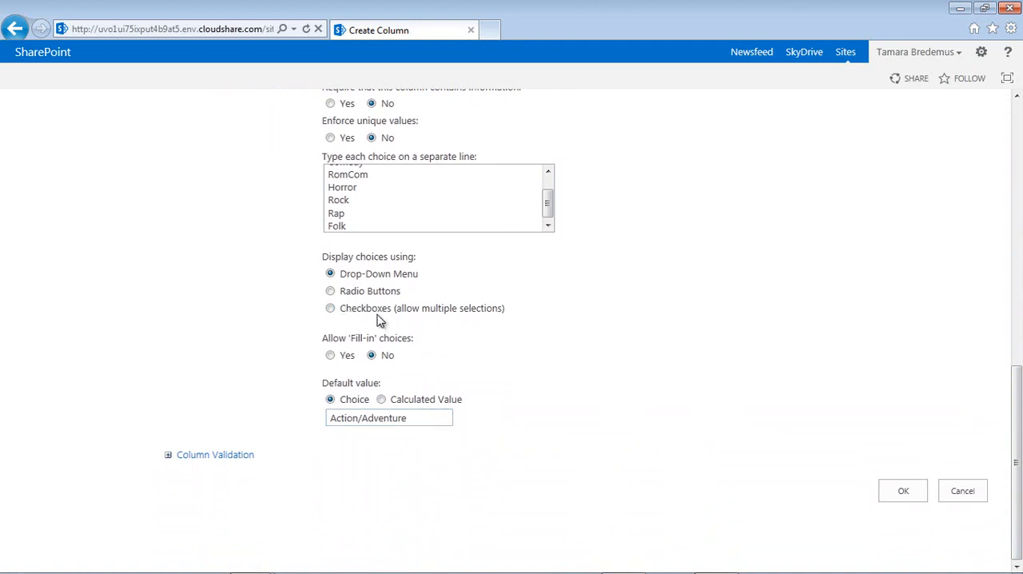
pyautogui.click(413, 418)
pyautogui.moveTo(414, 419); pyautogui.dragTo(280, 428)
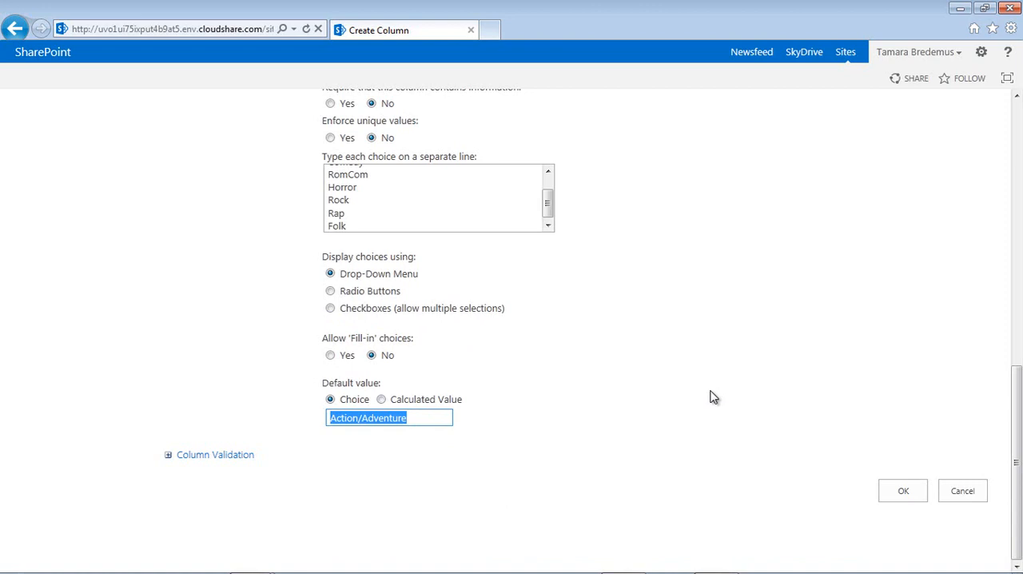
pyautogui.press('Delete')
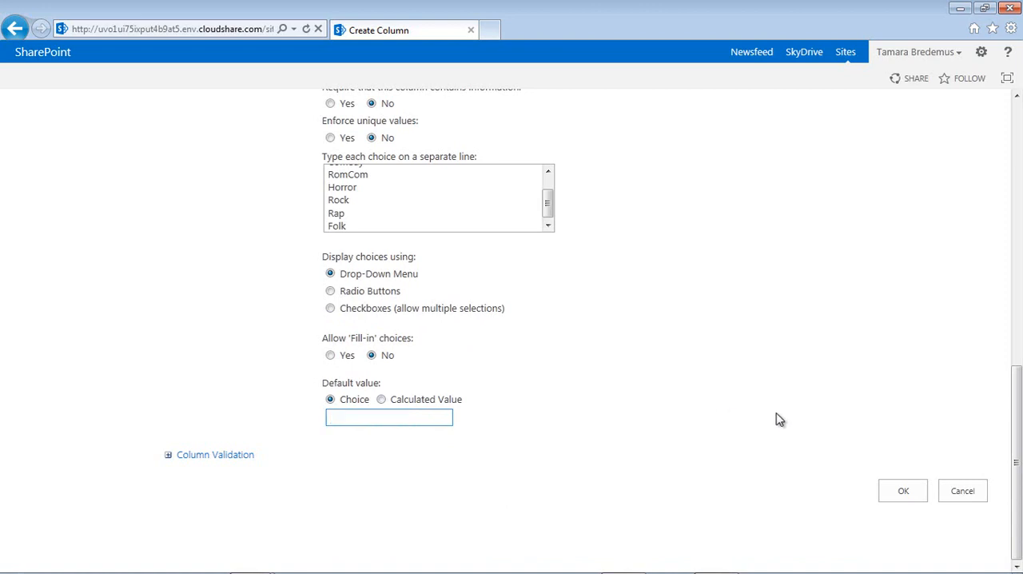
pyautogui.click(903, 489)
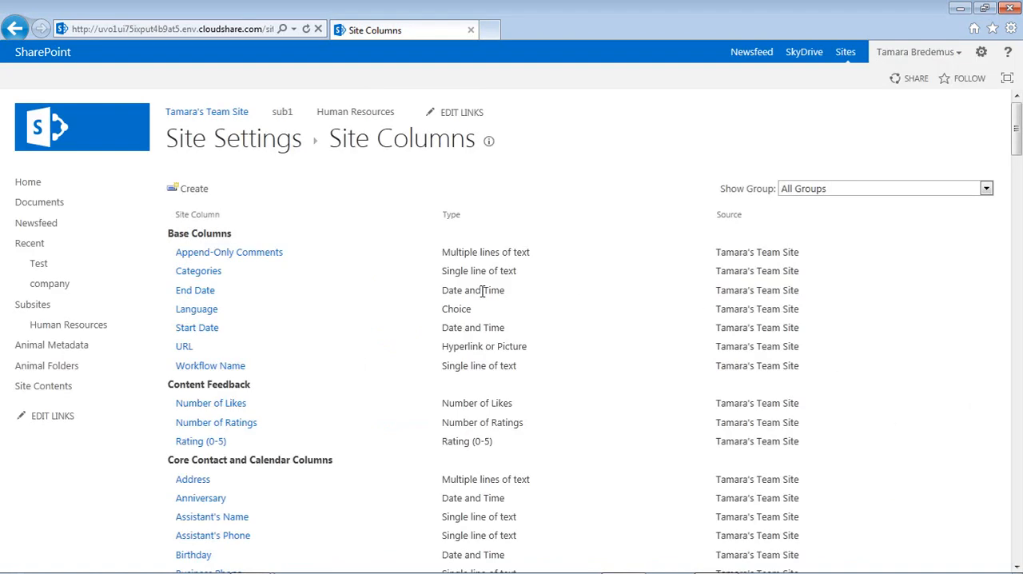
# - Start another new site column named EntRating with Choice as its information type
pyautogui.click(193, 189)
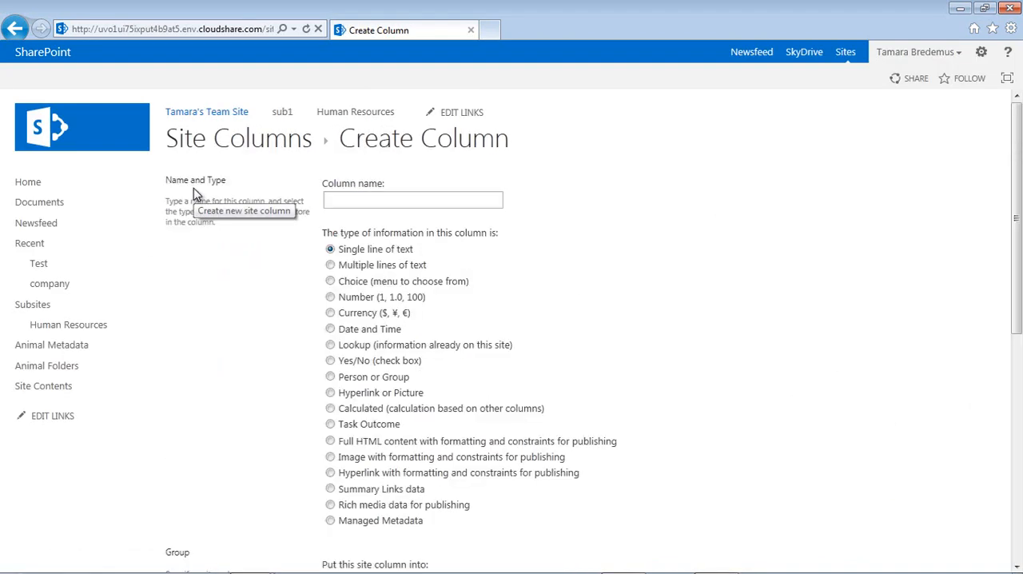
pyautogui.write('Ent')
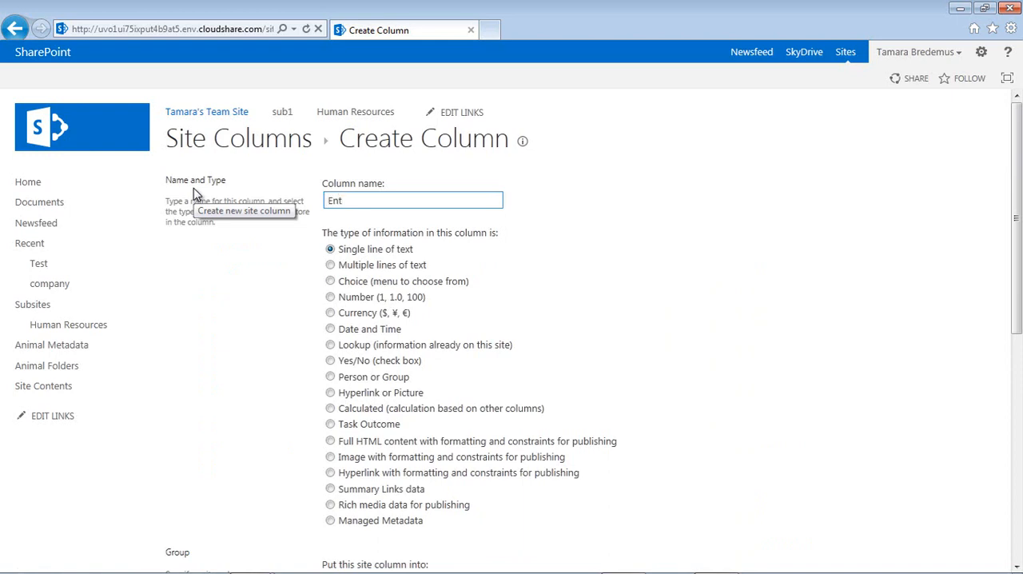
pyautogui.write('Rating')
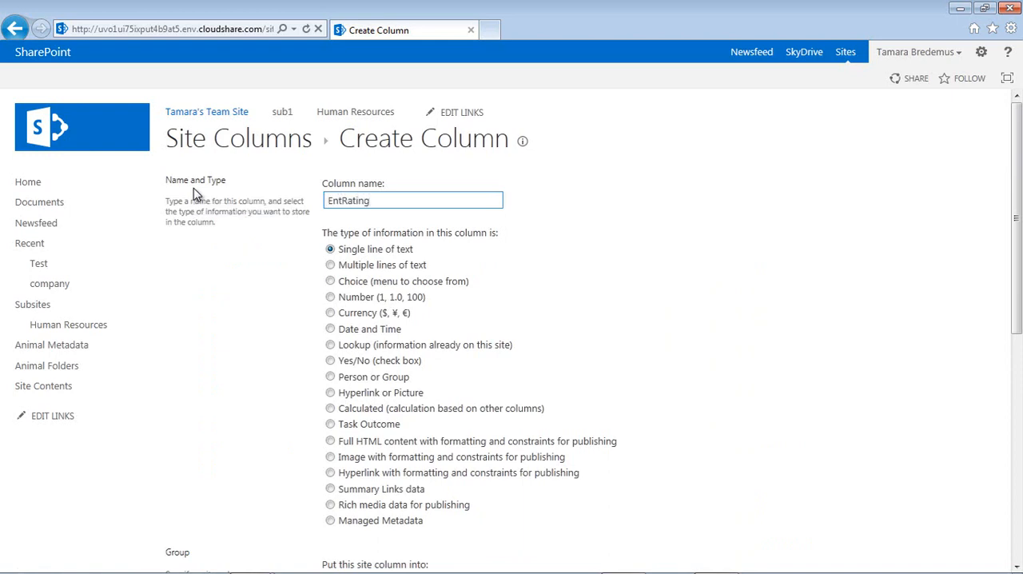
pyautogui.click(330, 280)
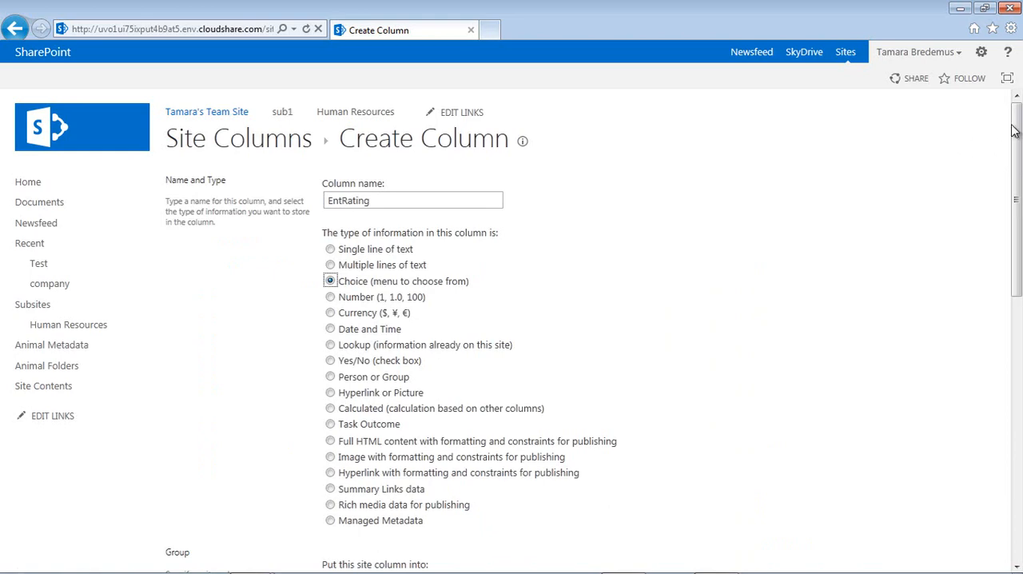
# - Assign the EntRating column to the existing group Entertainment Site Columns
pyautogui.moveTo(1016, 130); pyautogui.dragTo(1017, 298)
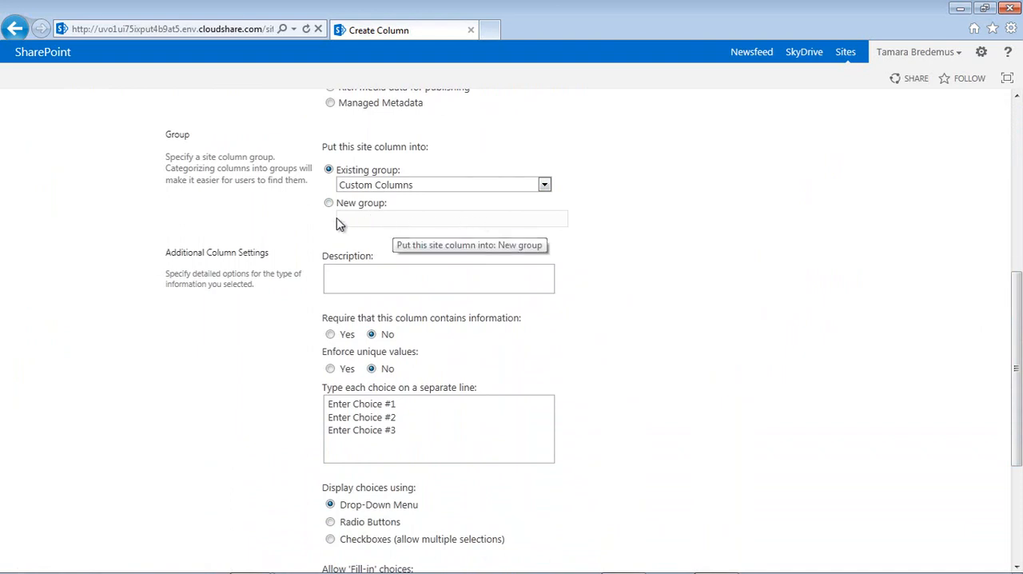
pyautogui.click(545, 185)
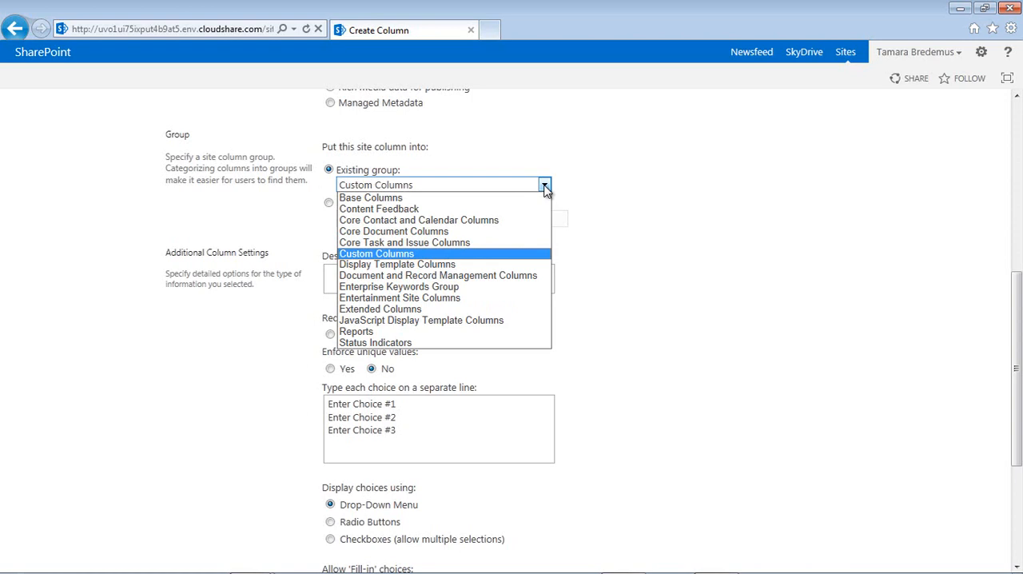
pyautogui.click(407, 301)
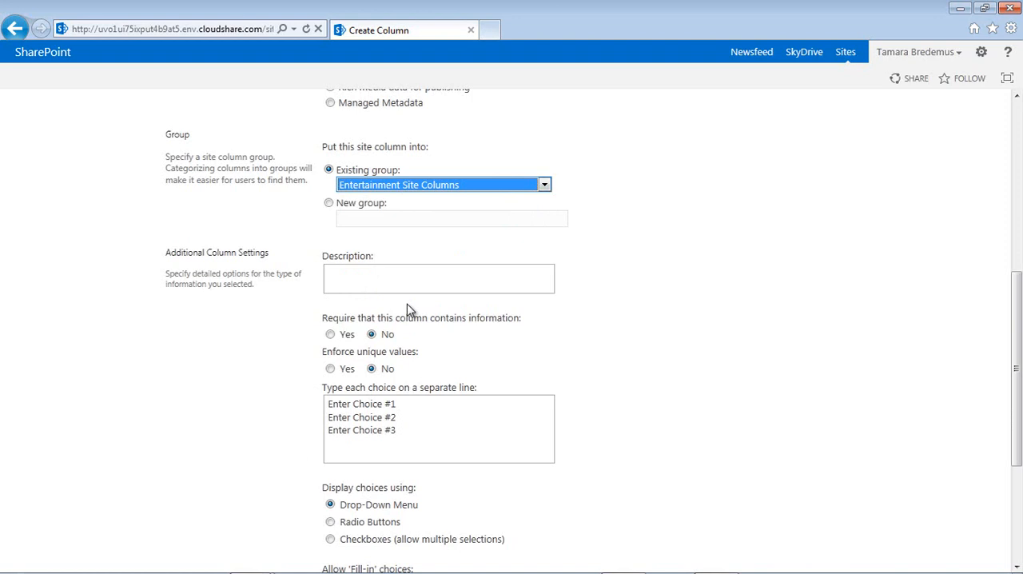
# - Replace the placeholder choices of EntRating with Children, Teens, Adults and Mom, each on its own line
pyautogui.moveTo(402, 432); pyautogui.dragTo(267, 370)
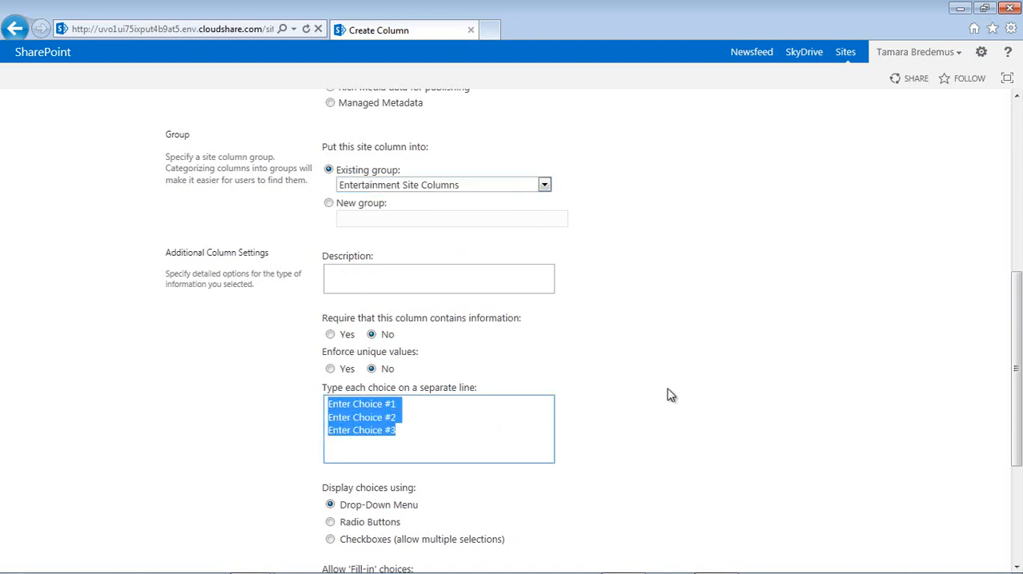
pyautogui.write('Children')
pyautogui.press('Return')
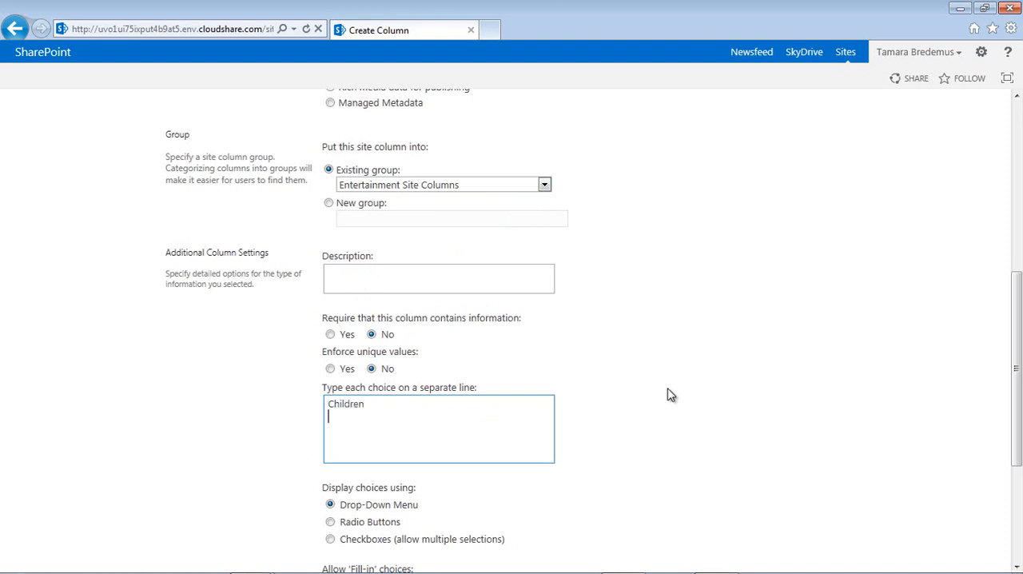
pyautogui.write('Teens')
pyautogui.press('Return')
pyautogui.write('Adults')
pyautogui.press('Return')
pyautogui.write('Mom')
# - Clear the default value of the EntRating column and save the column
pyautogui.moveTo(1017, 361); pyautogui.dragTo(1016, 462)
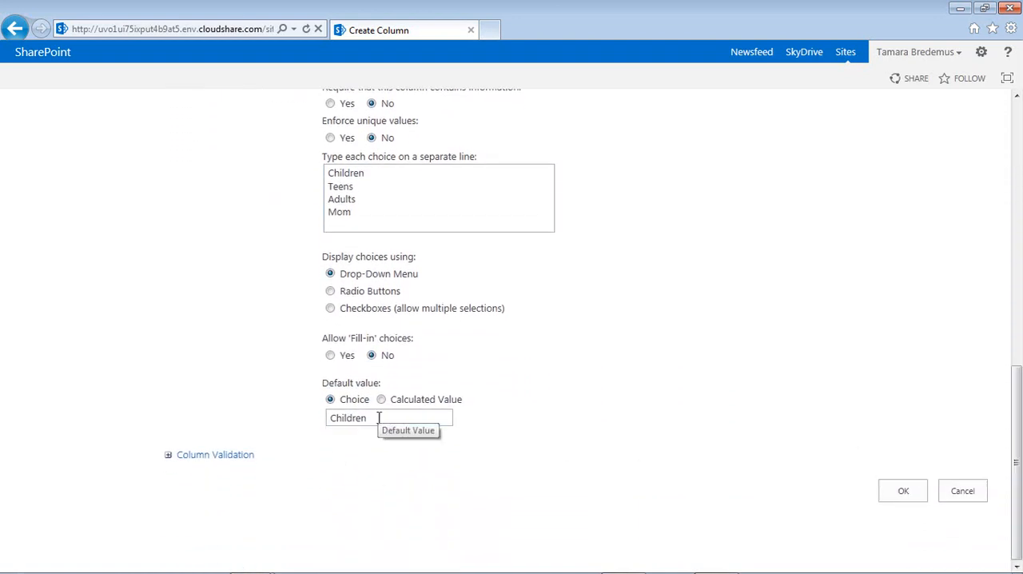
pyautogui.moveTo(378, 417); pyautogui.dragTo(251, 417)
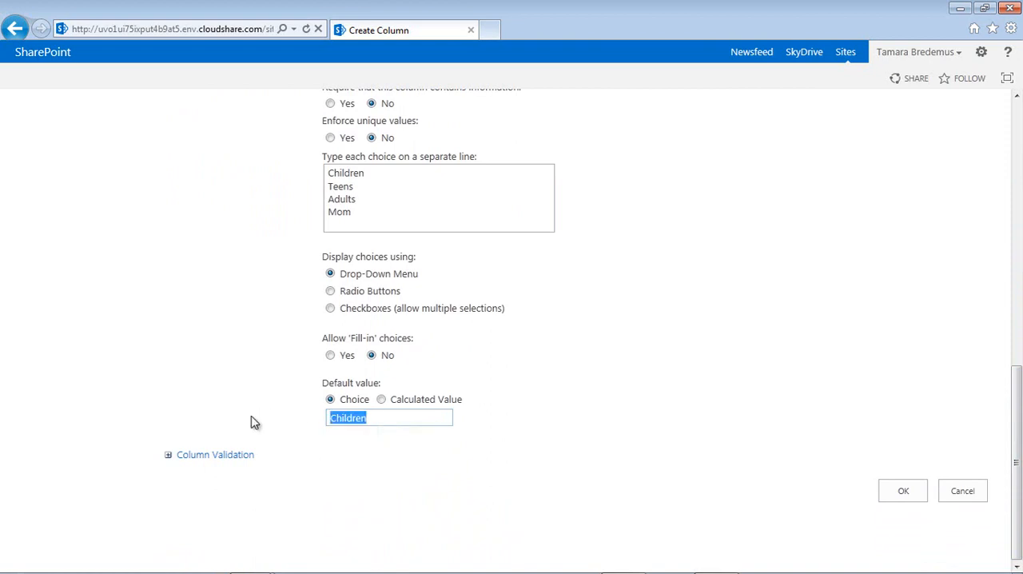
pyautogui.press('BackSpace')
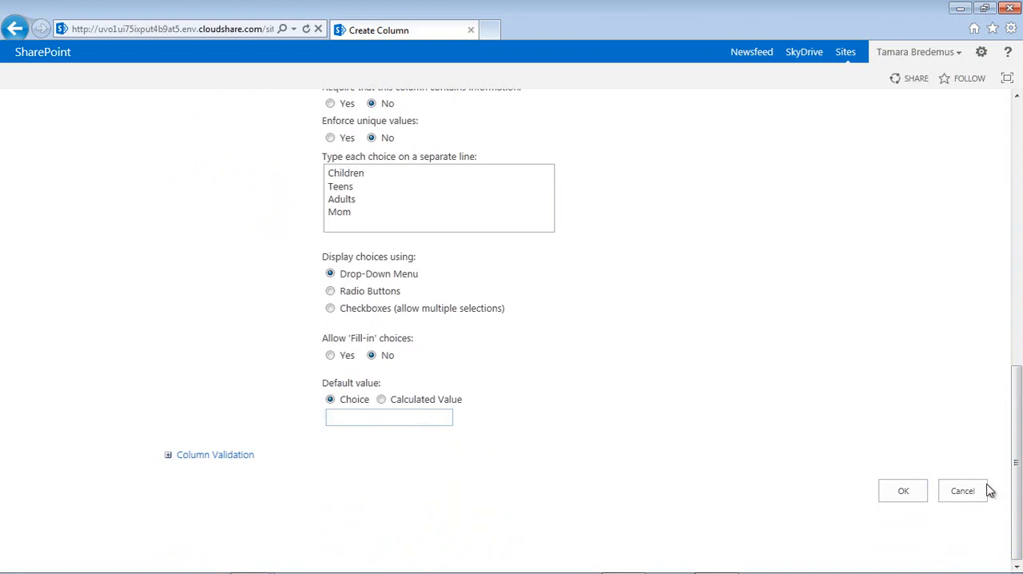
pyautogui.click(917, 493)
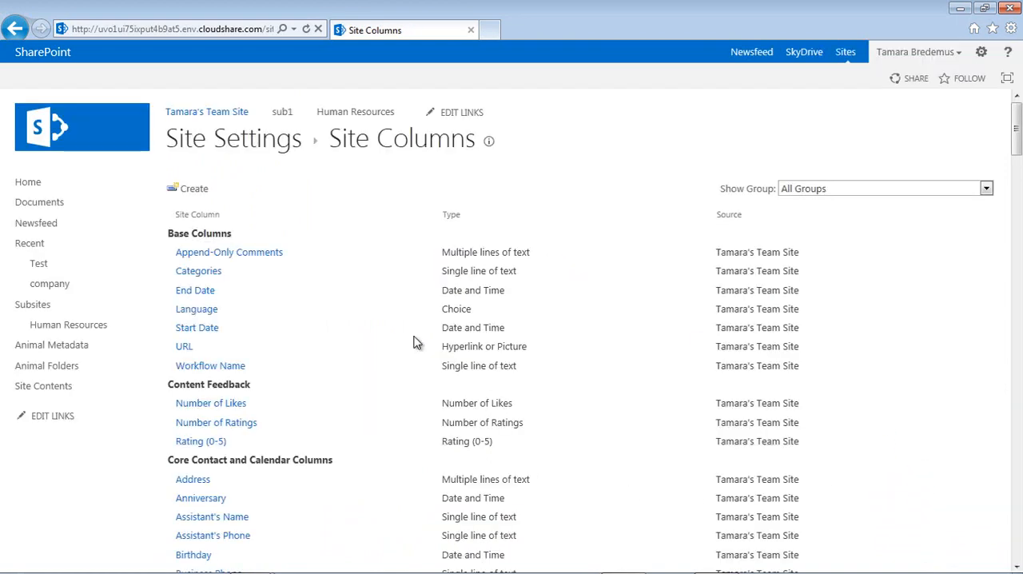
# - Start another new site column named EntPages with Number as its information type
pyautogui.click(195, 190)
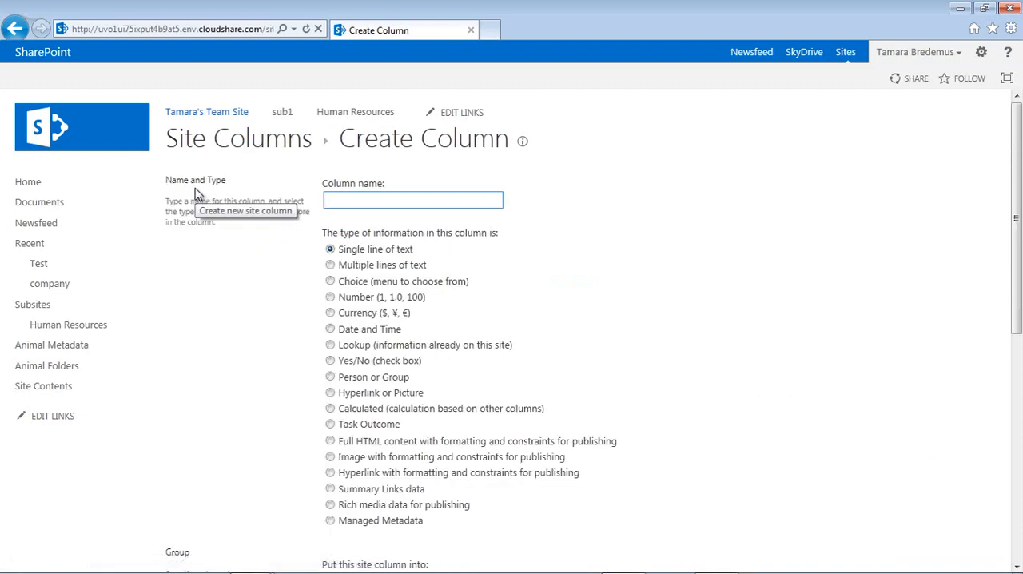
pyautogui.write('EntPages')
pyautogui.click(330, 296)
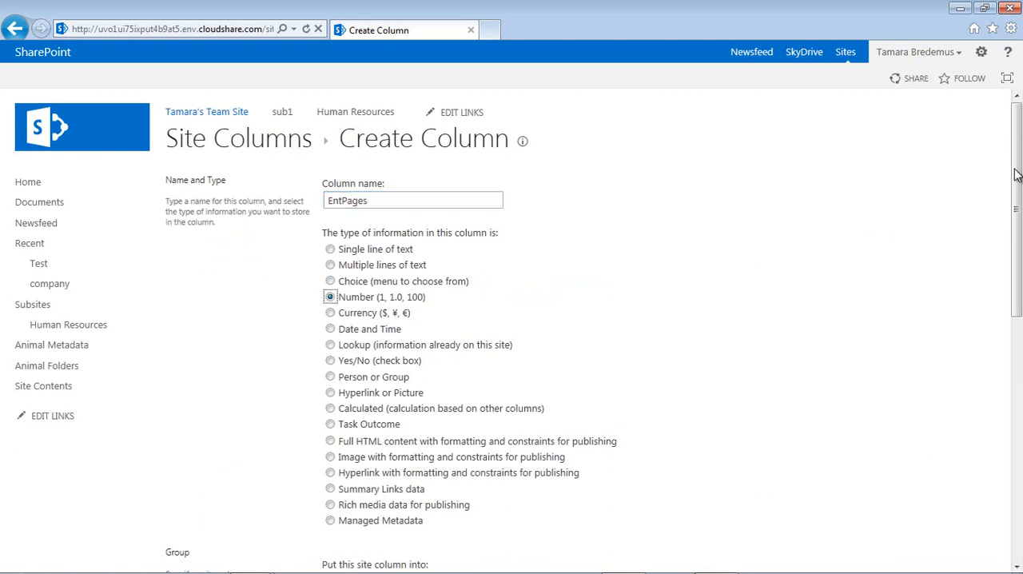
# - Assign the EntPages column to the existing group Entertainment Site Columns
pyautogui.moveTo(1015, 171); pyautogui.dragTo(1017, 372)
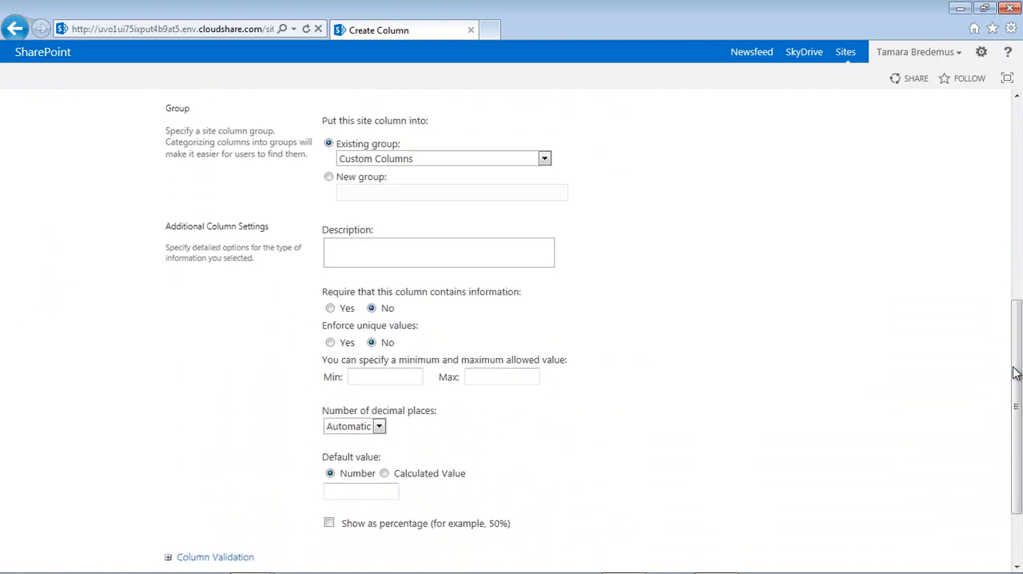
pyautogui.click(483, 167)
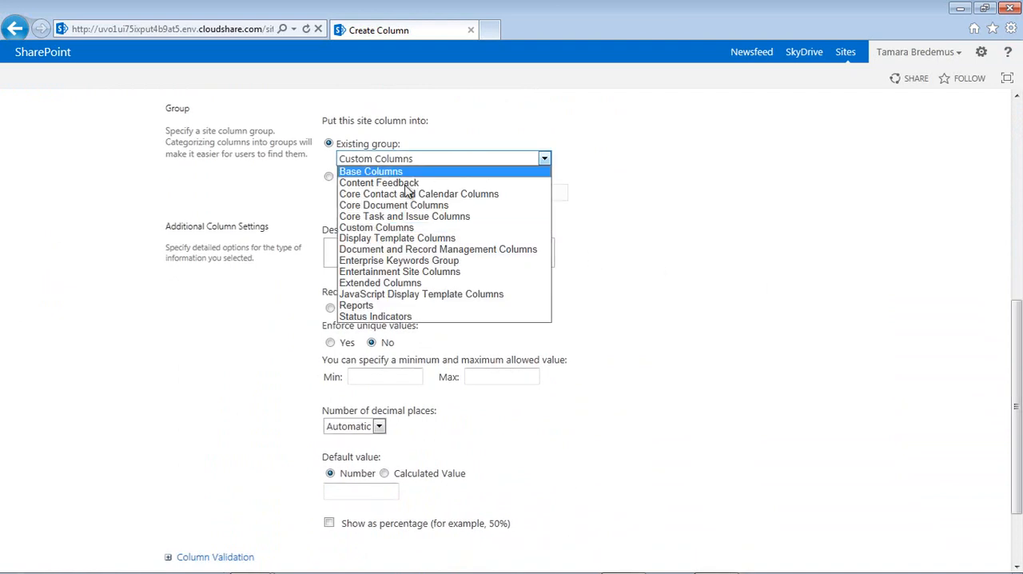
pyautogui.click(393, 279)
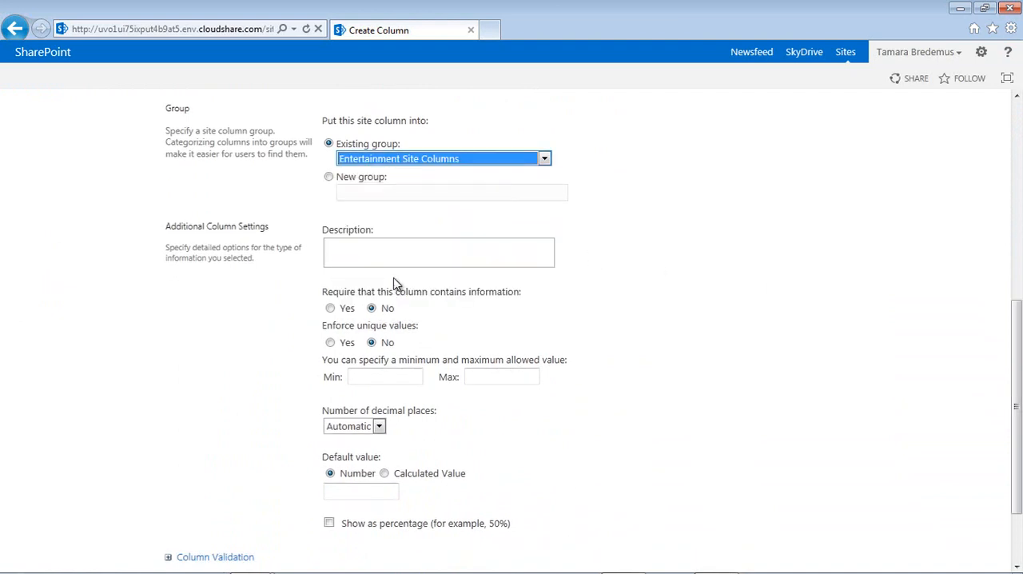
# - Set the number of decimal places of EntPages to 0 and save the column
pyautogui.click(379, 426)
pyautogui.click(342, 451)
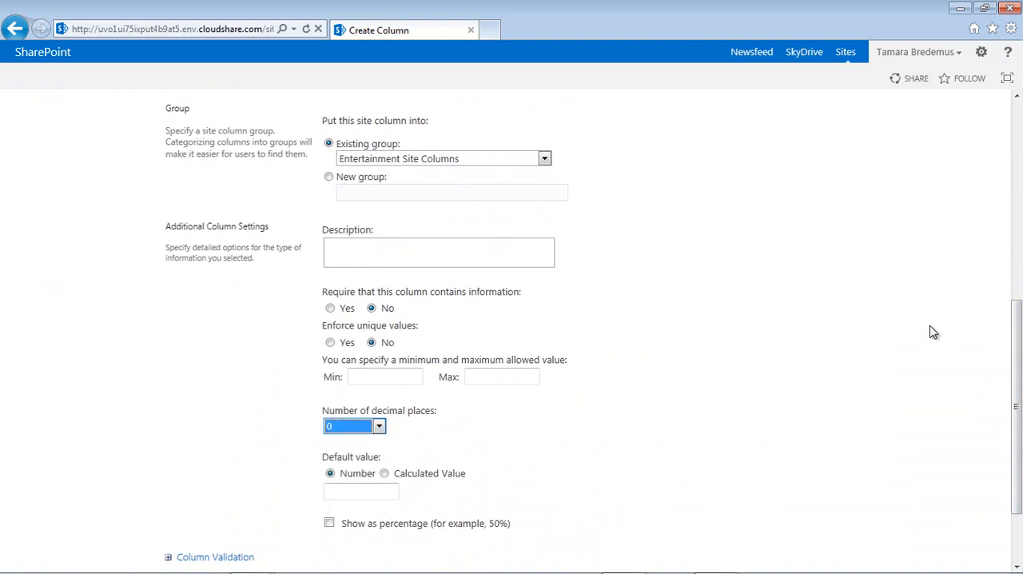
pyautogui.moveTo(1016, 320); pyautogui.dragTo(1017, 428)
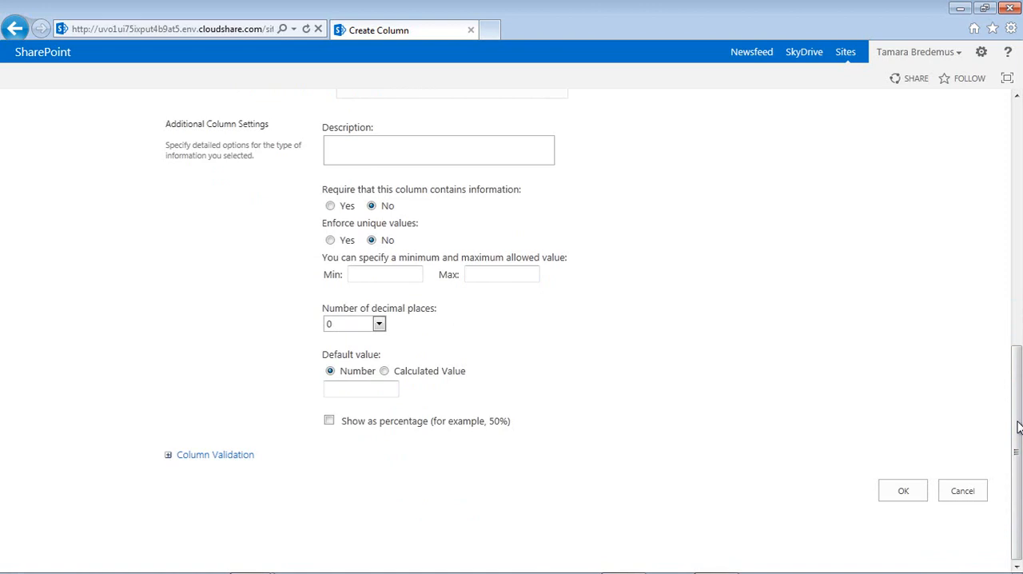
pyautogui.click(905, 495)
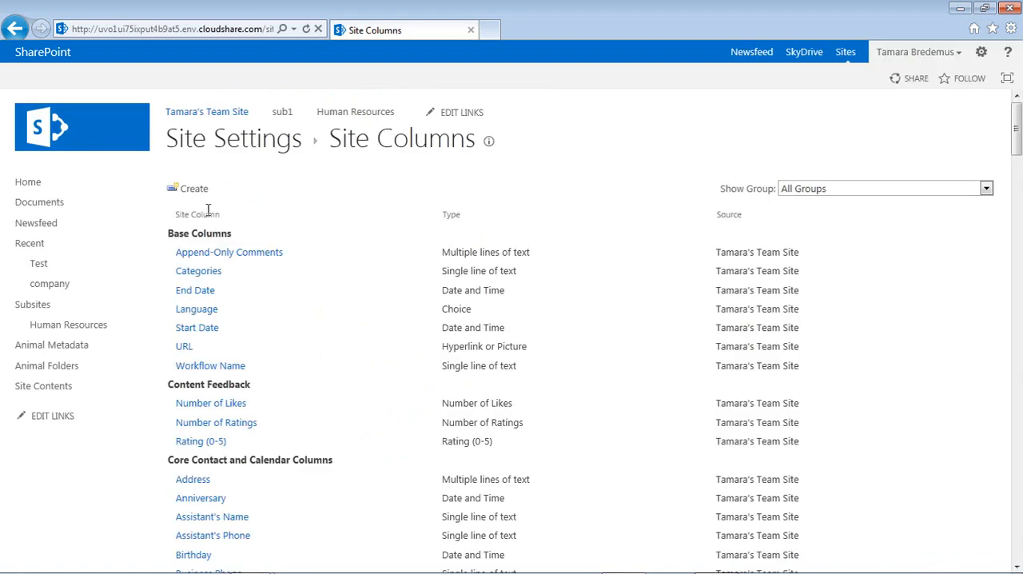
# - Start another new site column named EntRunTime with Number as its information type
pyautogui.click(191, 189)
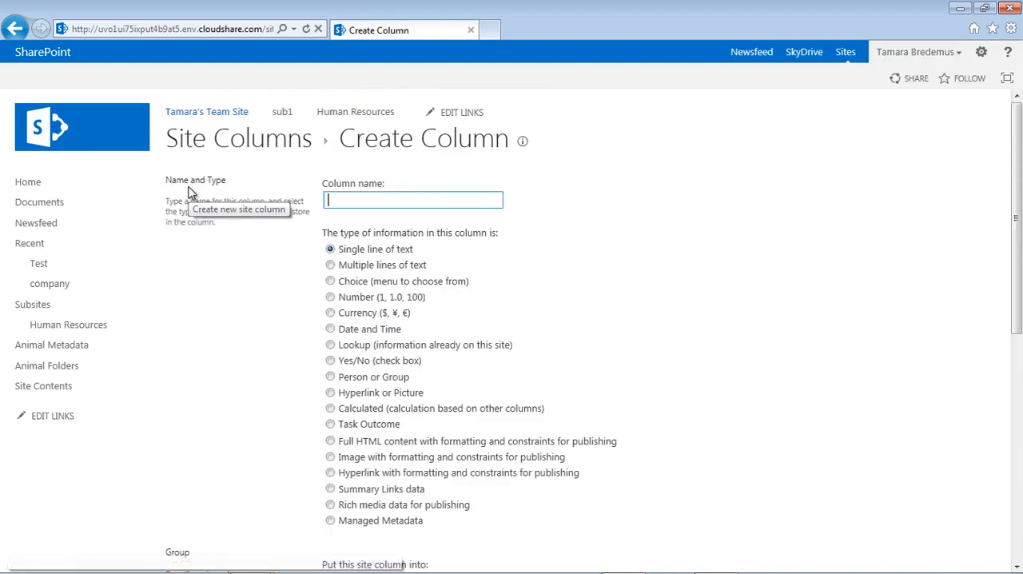
pyautogui.write('EntRunTime')
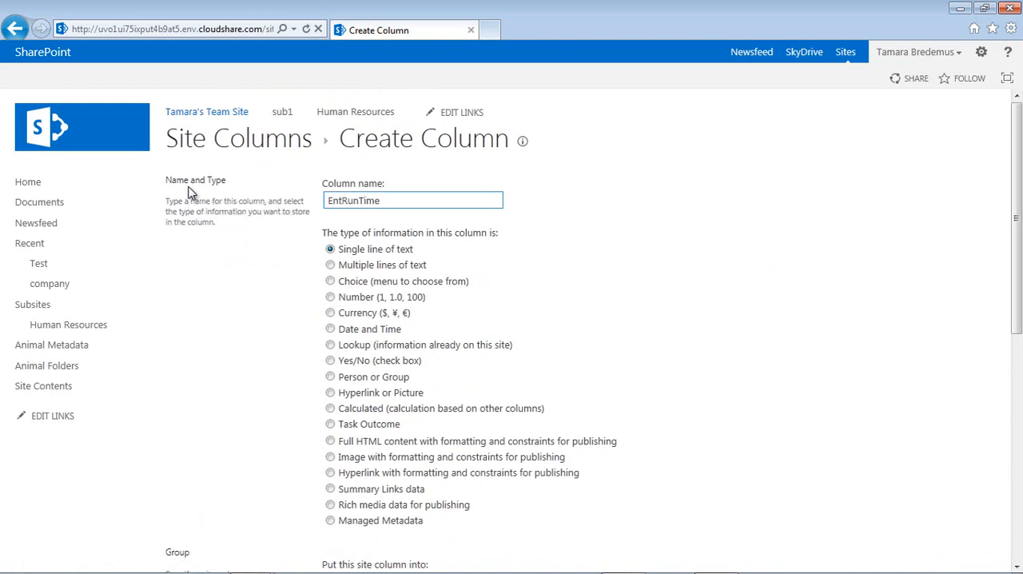
pyautogui.click(330, 297)
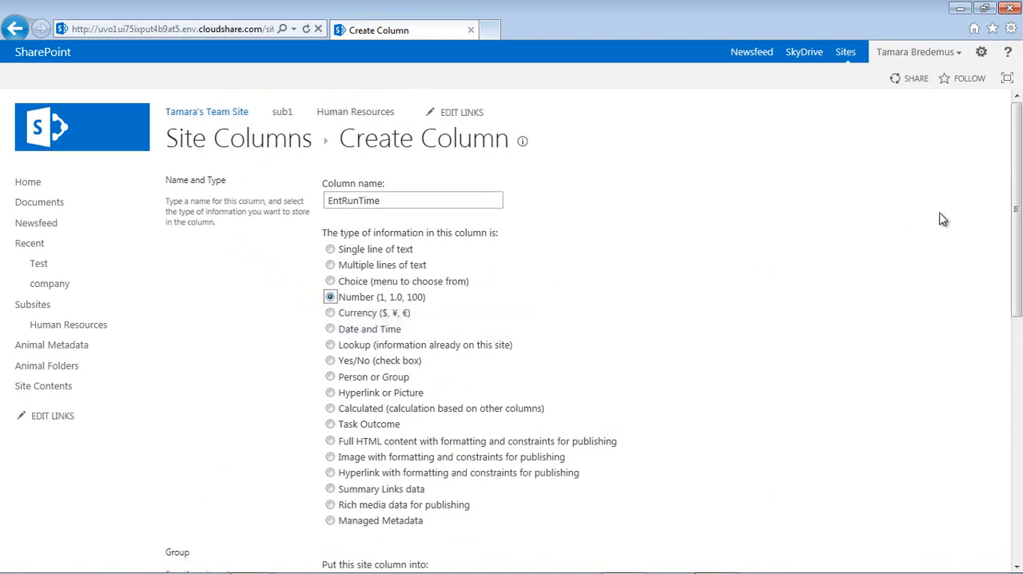
# - Assign EntRunTime to the existing group Entertainment Site Columns and set its number of decimal places to 2
pyautogui.moveTo(1015, 194); pyautogui.dragTo(1017, 381)
pyautogui.click(512, 204)
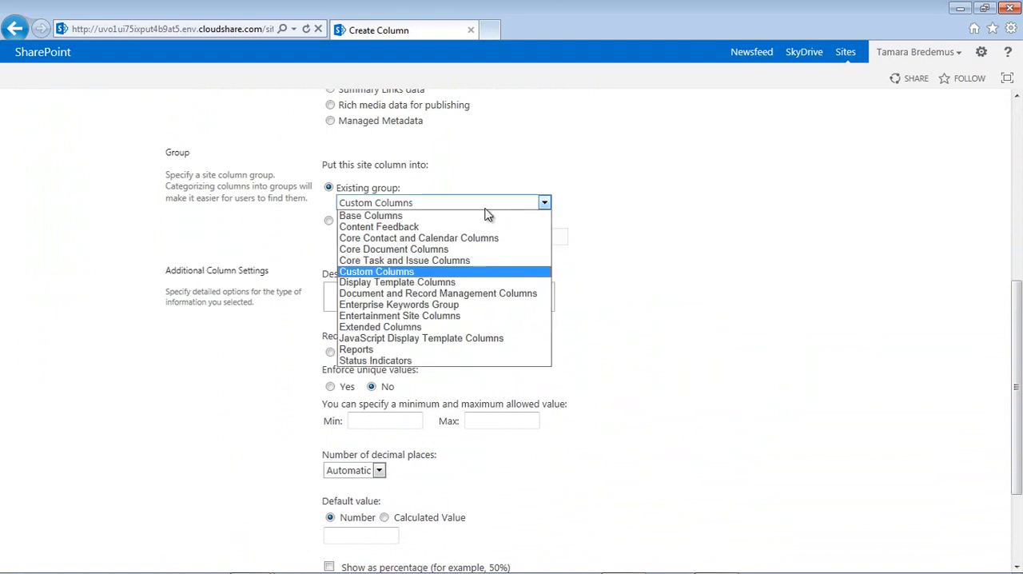
pyautogui.click(420, 319)
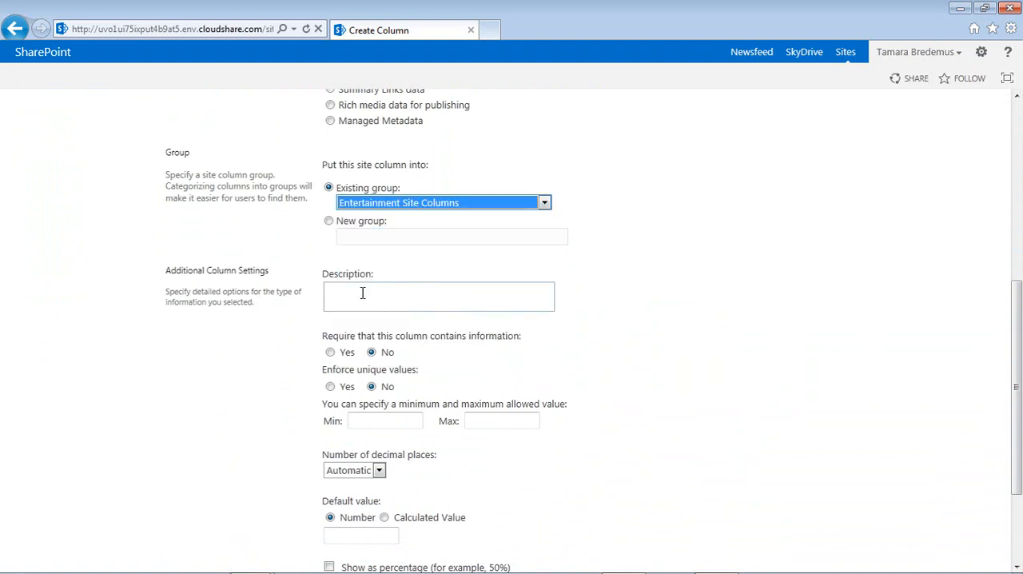
pyautogui.click(380, 472)
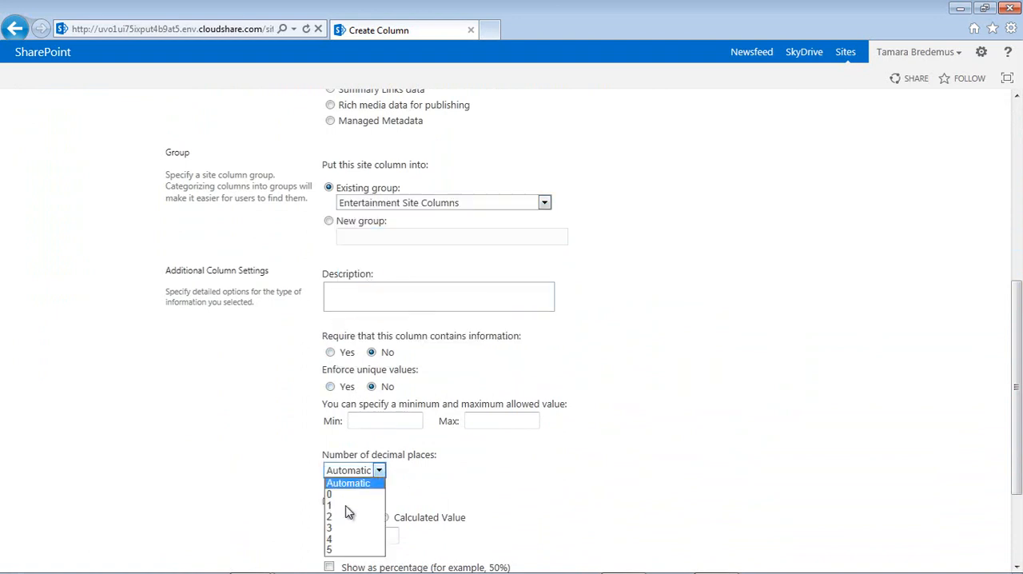
pyautogui.click(332, 519)
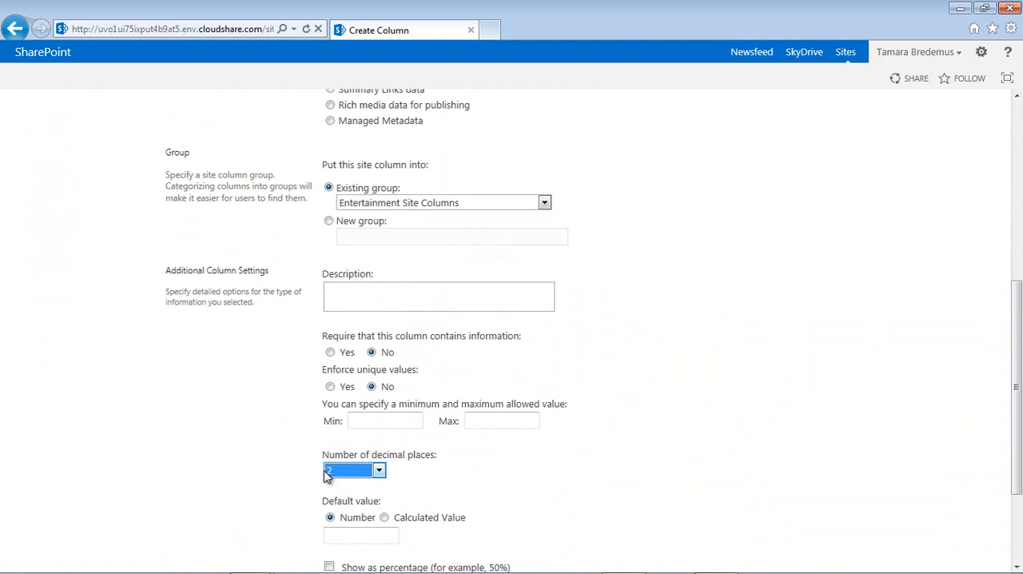
# - Enter "1 hour 45 minutes = 1.75" as the EntRunTime description and save the column
pyautogui.click(342, 295)
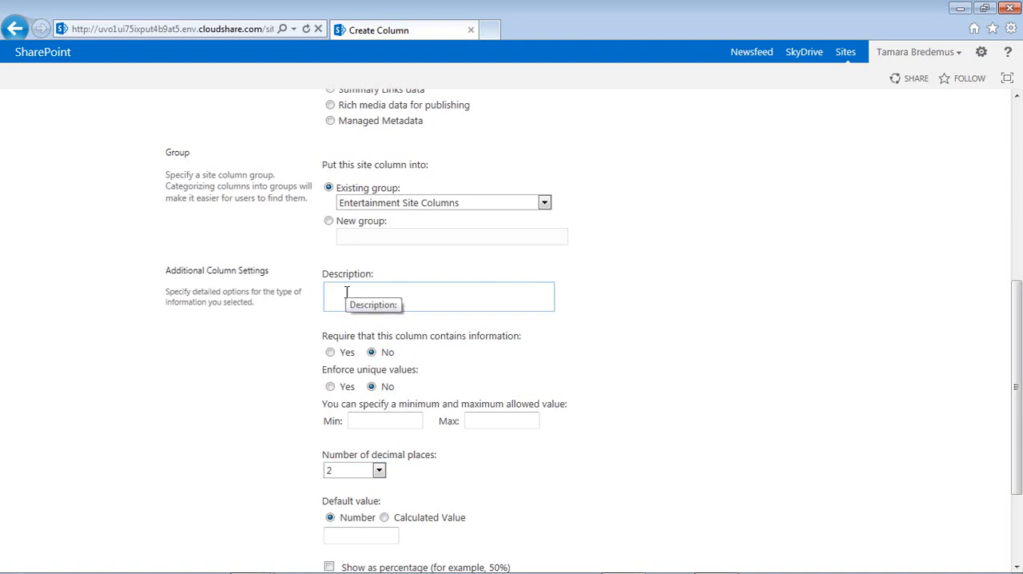
pyautogui.write('1 hour 45 minutes')
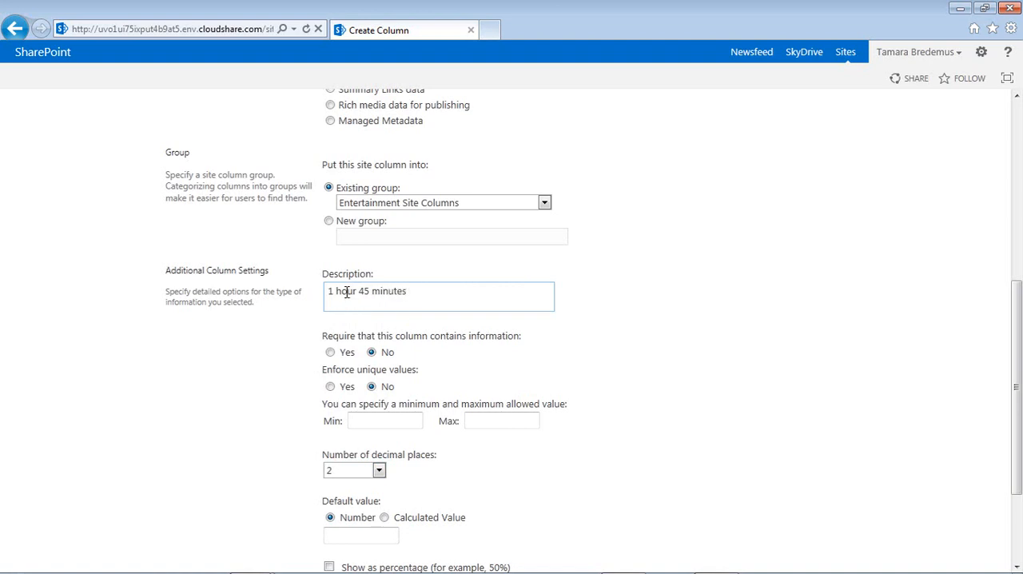
pyautogui.write(' = 1.75')
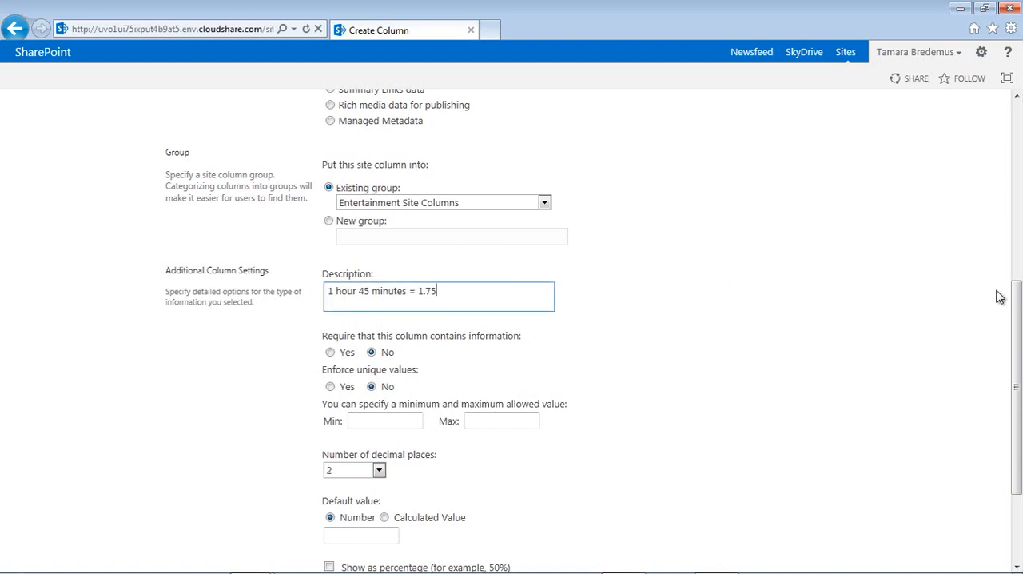
pyautogui.moveTo(1019, 300); pyautogui.dragTo(1019, 368)
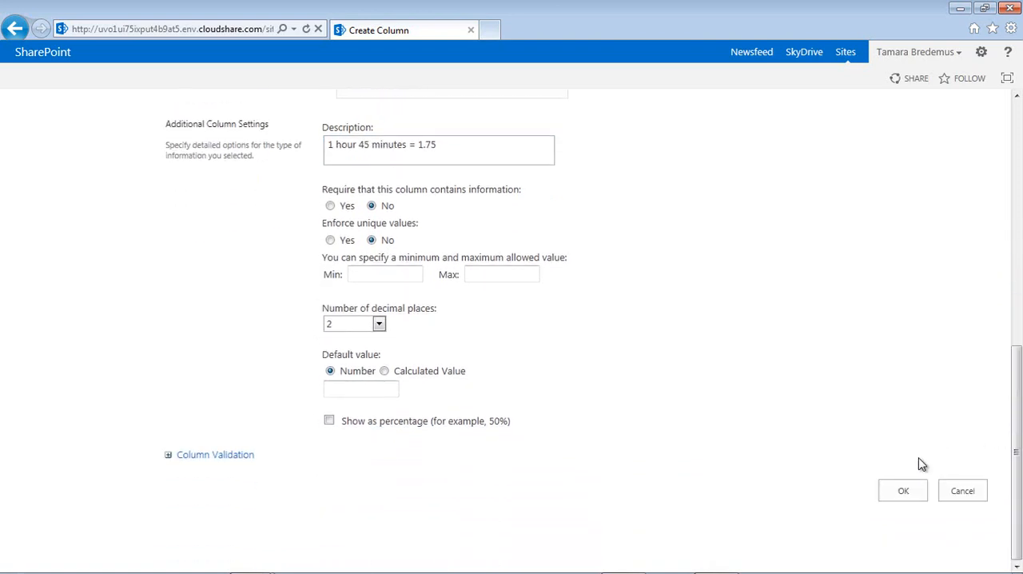
pyautogui.click(901, 493)
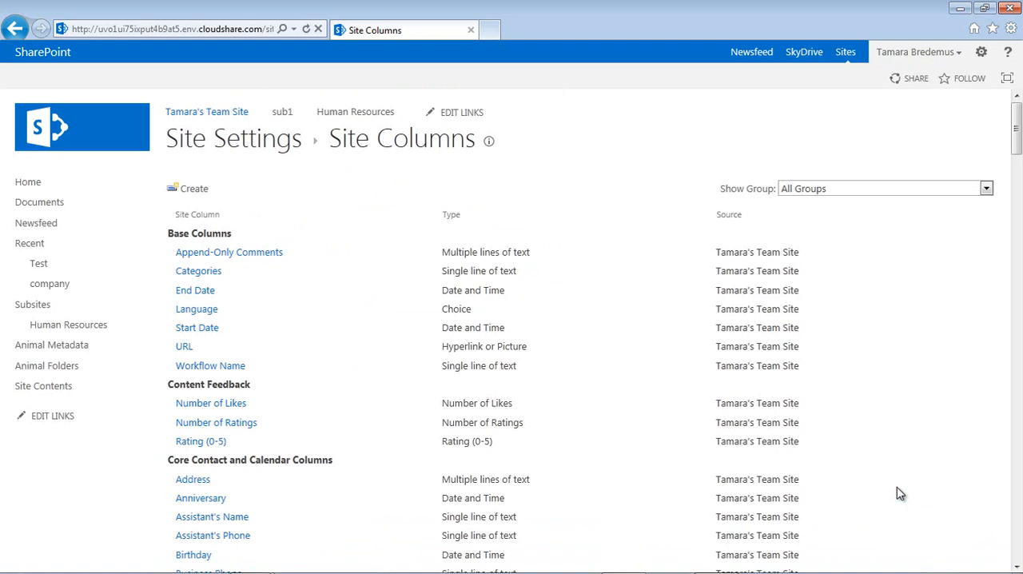
# - Switch to the PowerPoint slide show and advance to the slide about creating content types and adding site columns
pyautogui.hotkey('alt', 'Tab')
pyautogui.hotkey('alt', 'Tab')
pyautogui.hotkey('alt', 'Tab')
pyautogui.hotkey('alt', 'Tab')
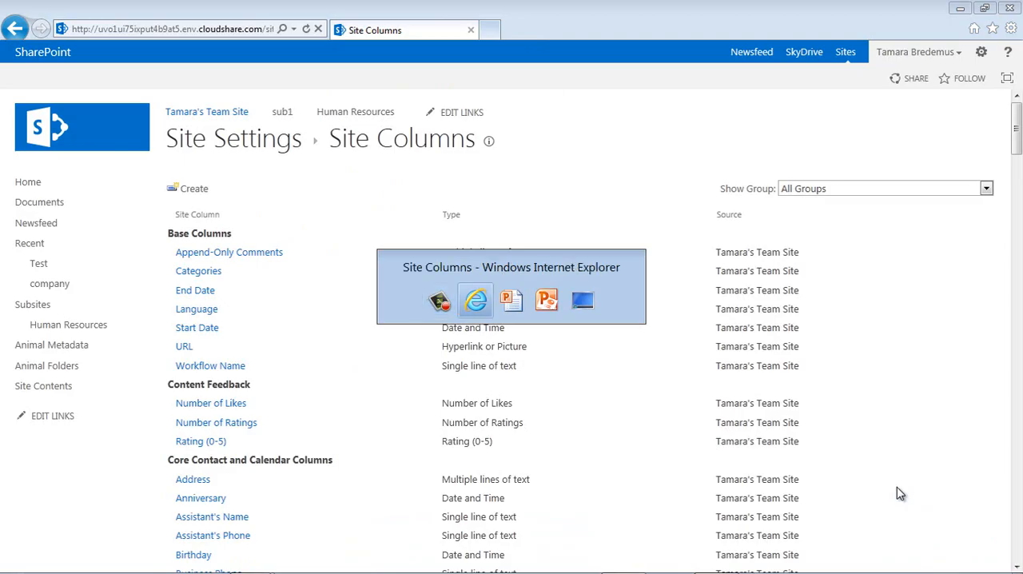
pyautogui.hotkey('alt', 'shift', 'Tab')
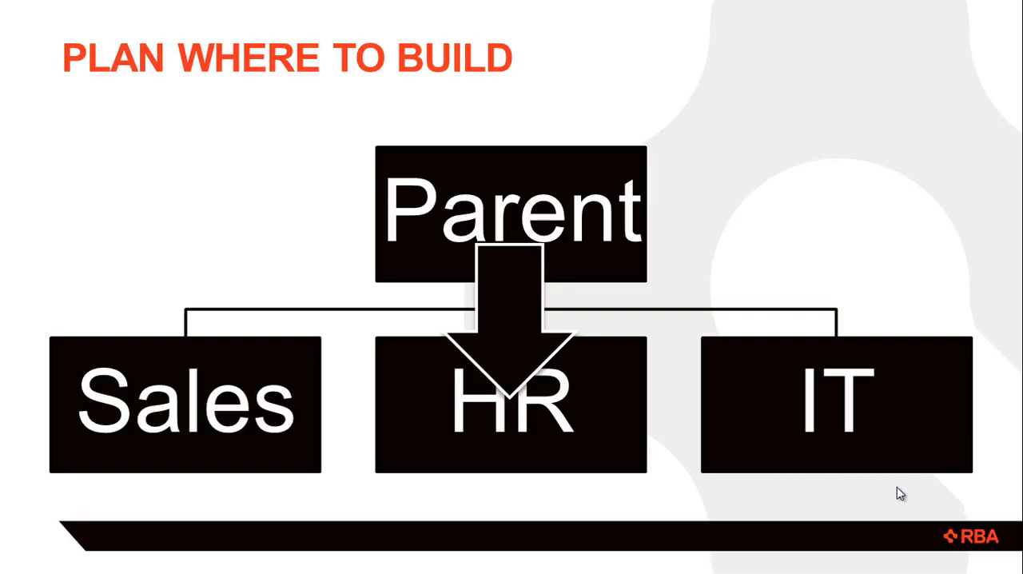
pyautogui.press('Right')
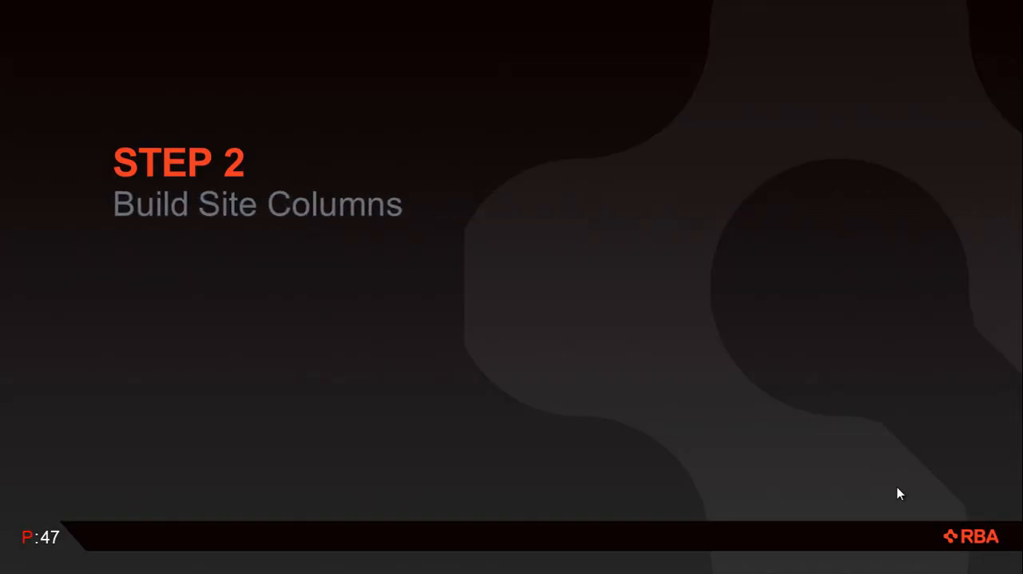
pyautogui.press('Right')
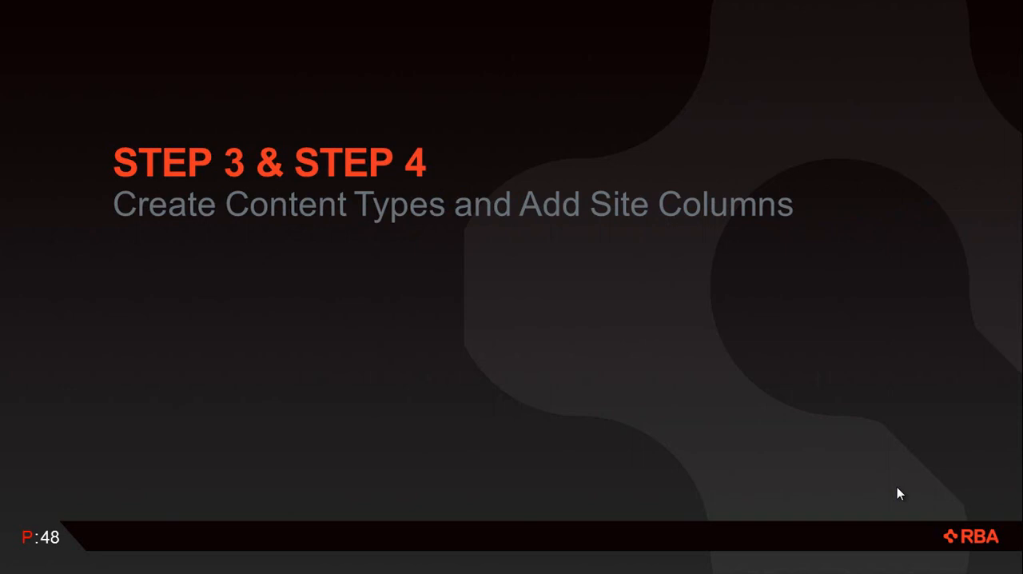
# - Switch back to Internet Explorer and start a new site content type from the site content types gallery
pyautogui.hotkey('alt', 'Tab')
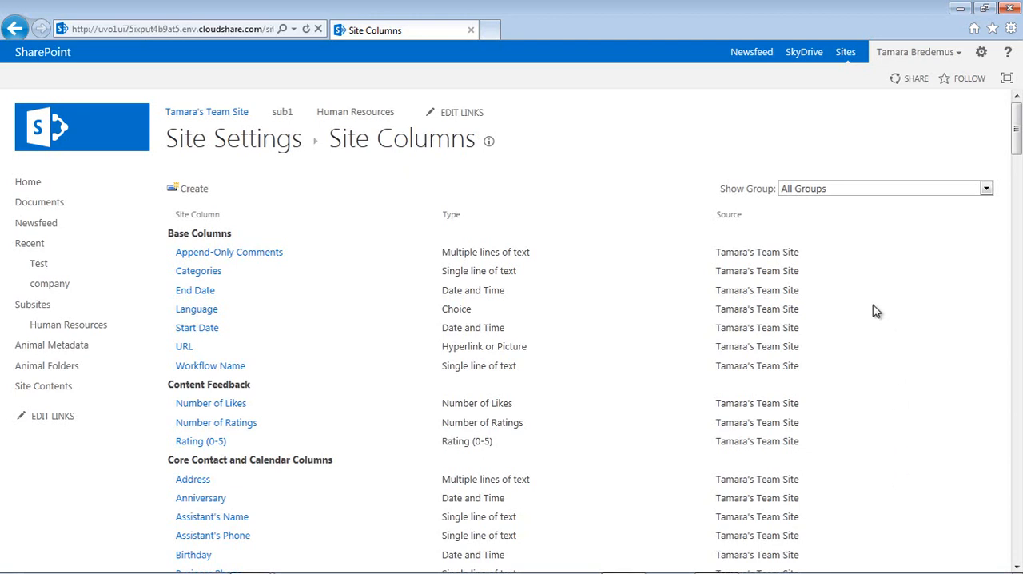
pyautogui.click(255, 144)
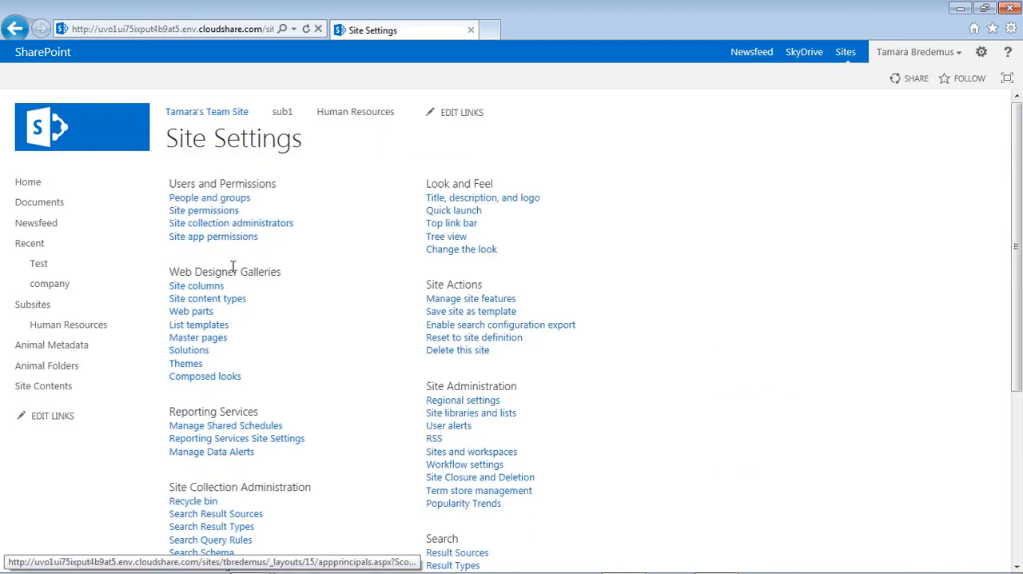
pyautogui.click(229, 300)
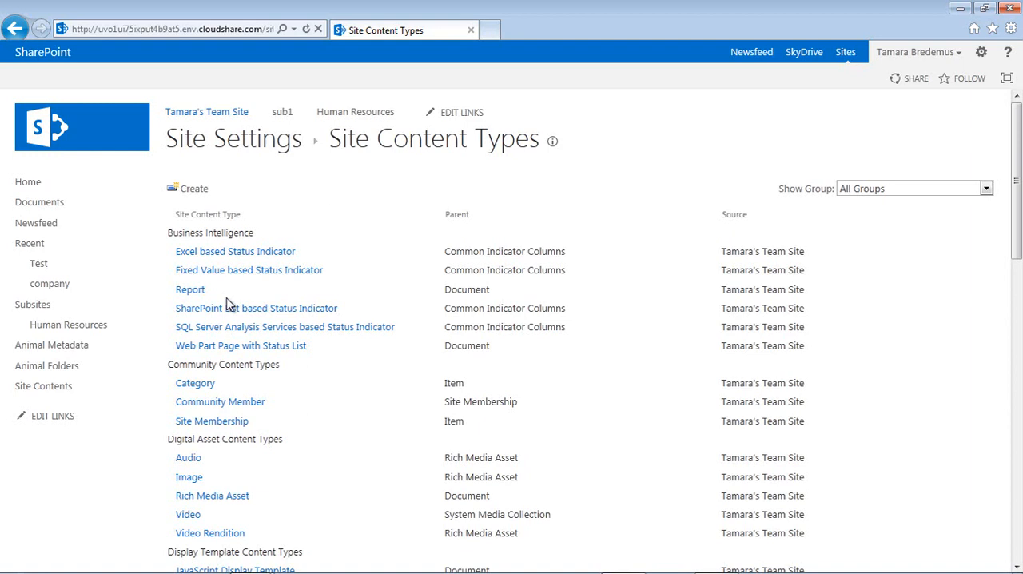
pyautogui.click(195, 189)
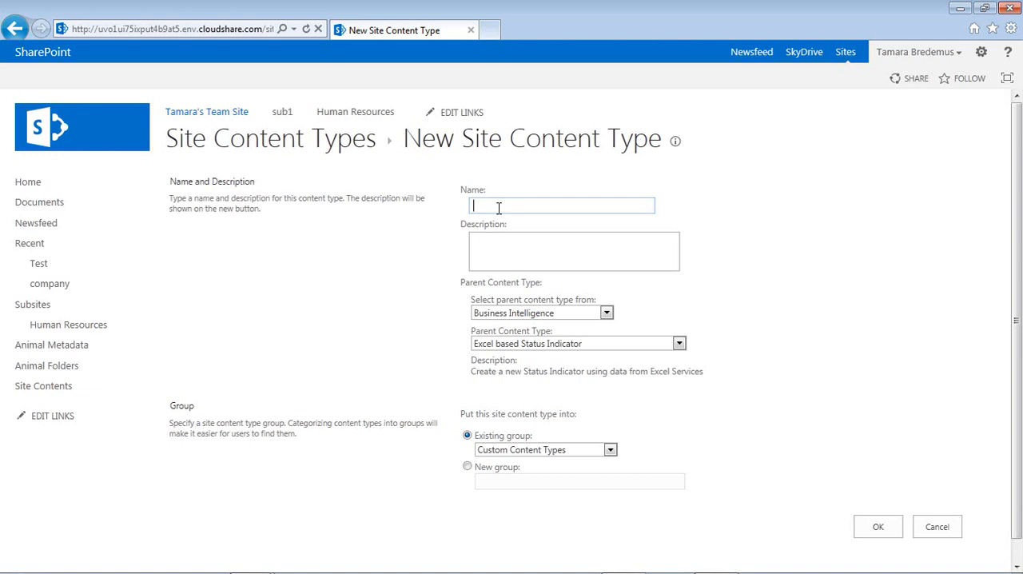
# - Name the new site content type Entertainment Parent
pyautogui.write('Entertainment Parent')
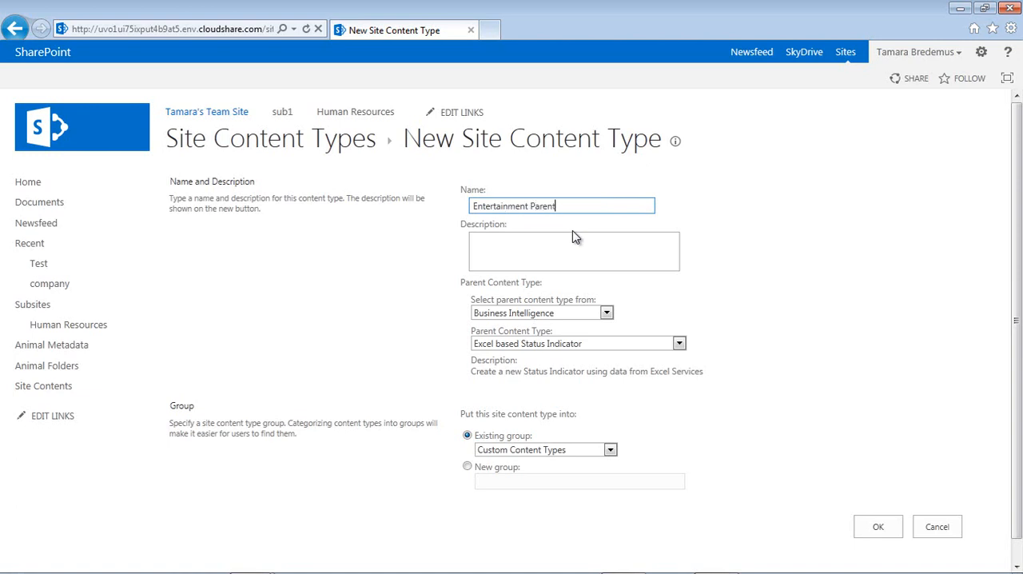
# - Enter "Do not add to lists or libraries" as the content type's description
pyautogui.click(525, 250)
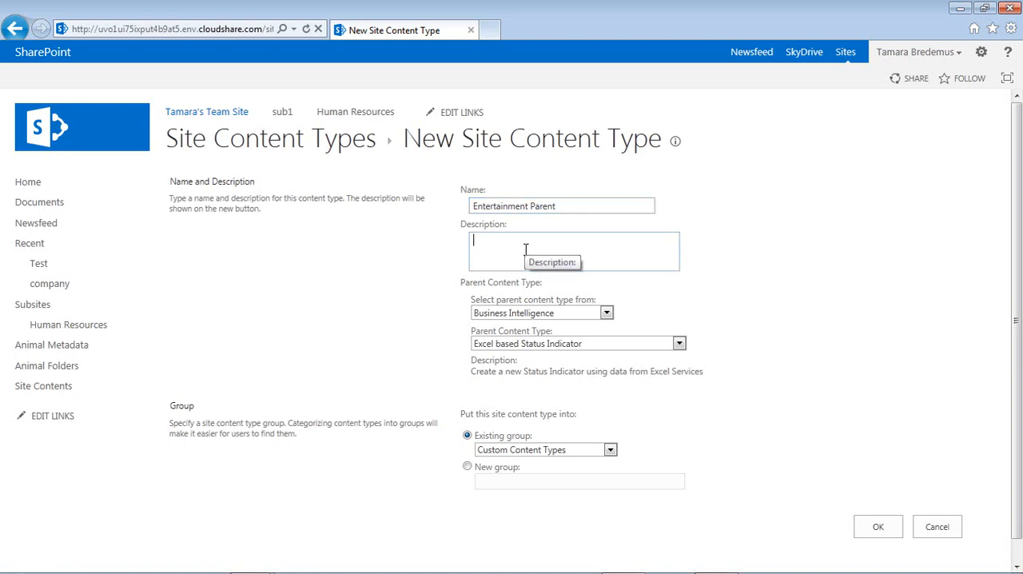
pyautogui.write('Do not add to lists or li')
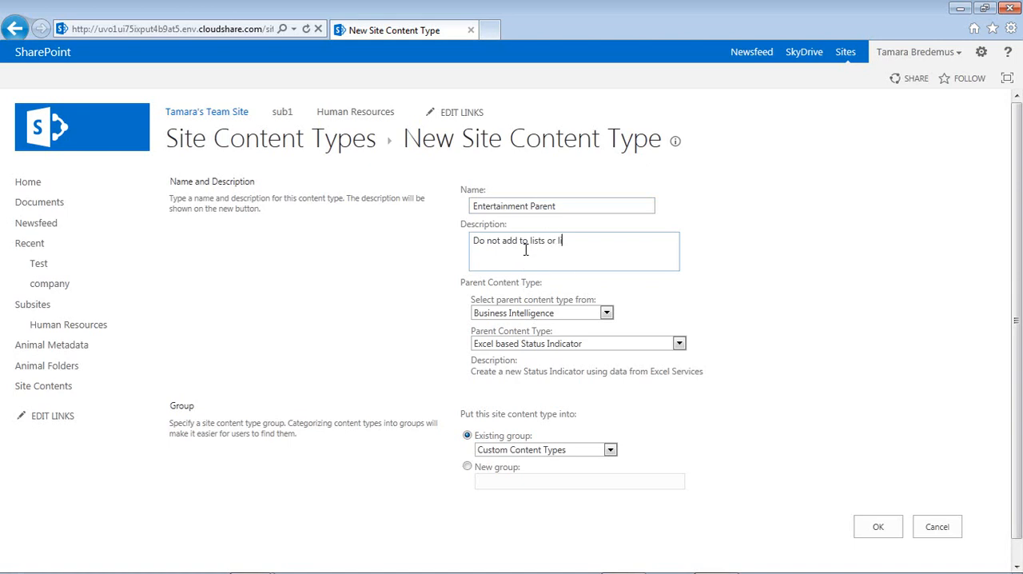
pyautogui.write('braries')
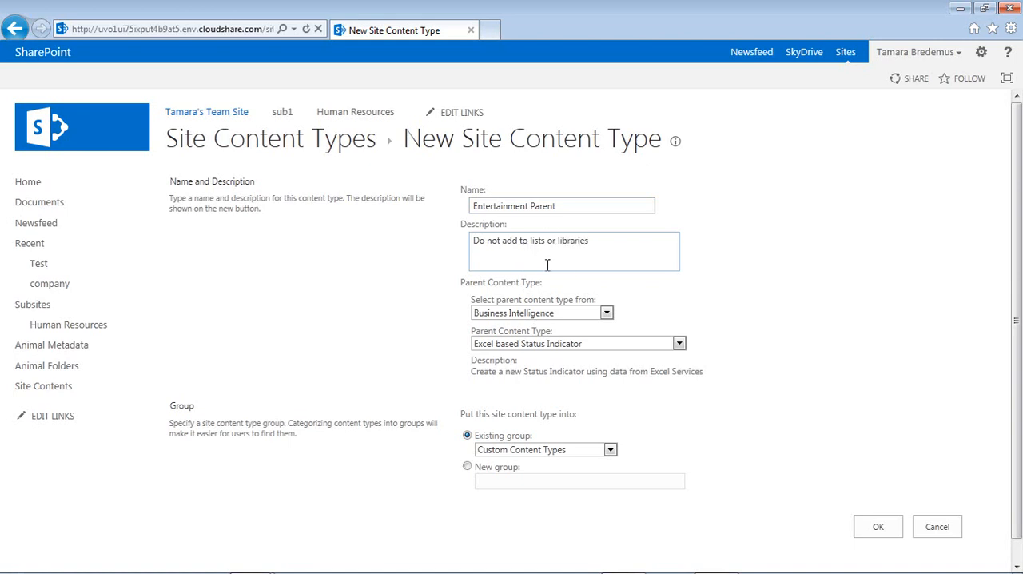
# - Set the content type's parent to Item from the List Content Types group
pyautogui.click(576, 315)
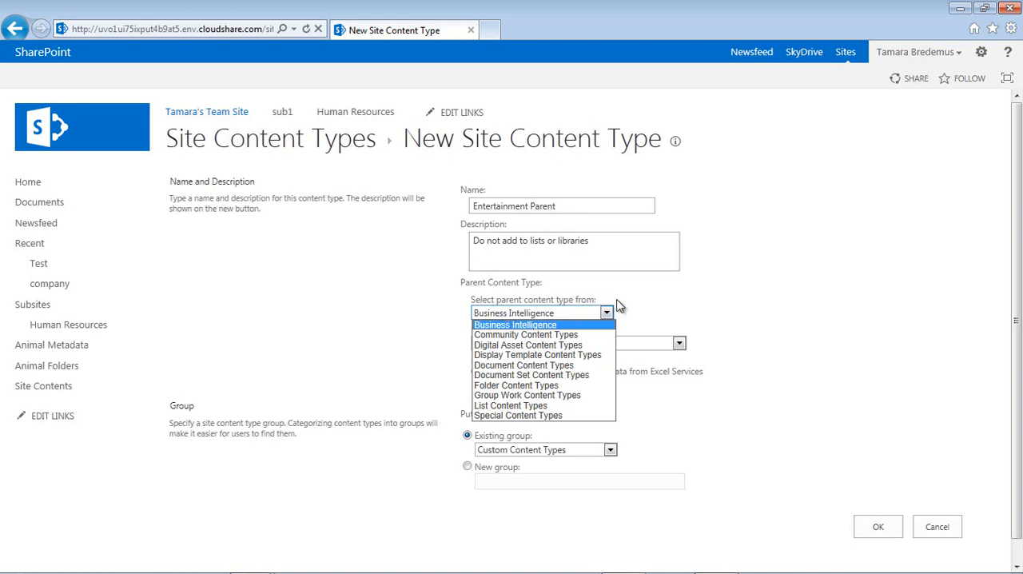
pyautogui.click(491, 405)
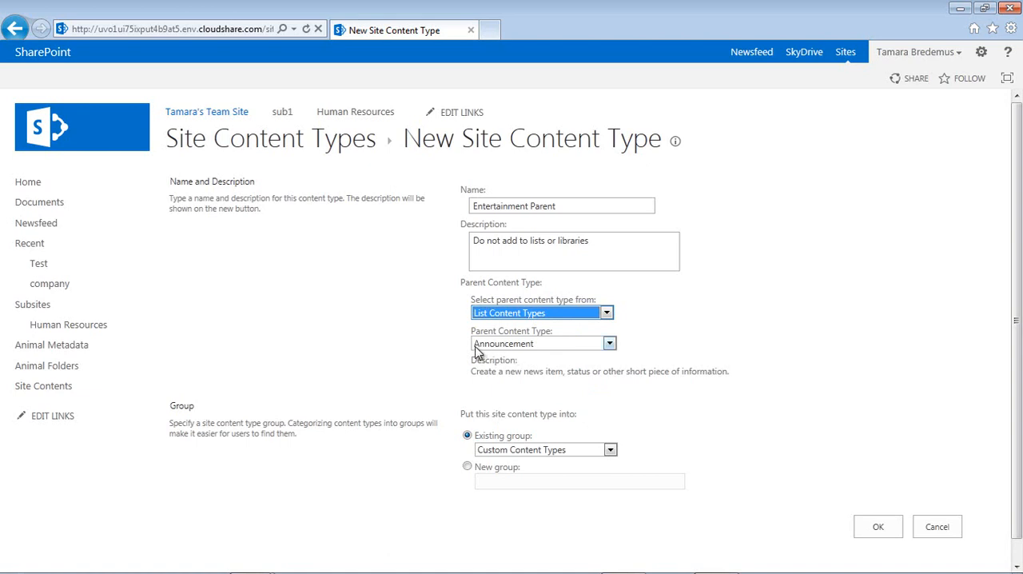
pyautogui.click(609, 344)
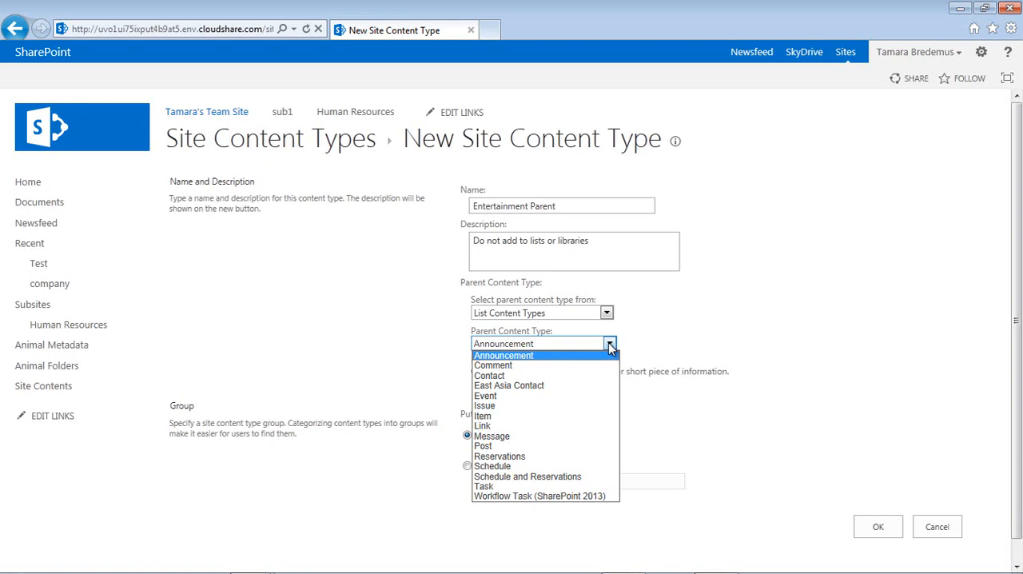
pyautogui.click(483, 416)
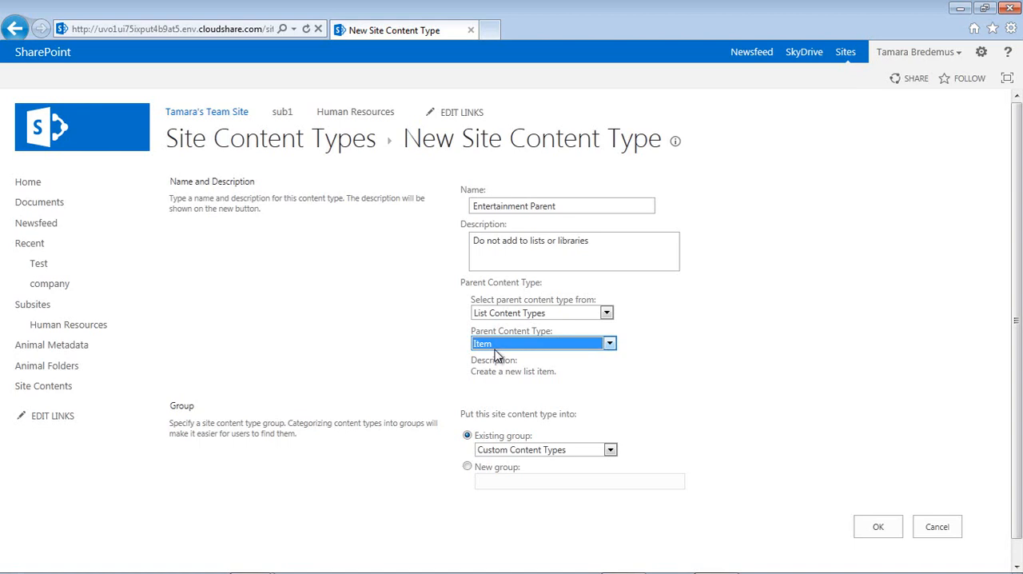
# - Put the content type into a new group named Entertainment Content Types and create it
pyautogui.click(467, 466)
pyautogui.click(492, 482)
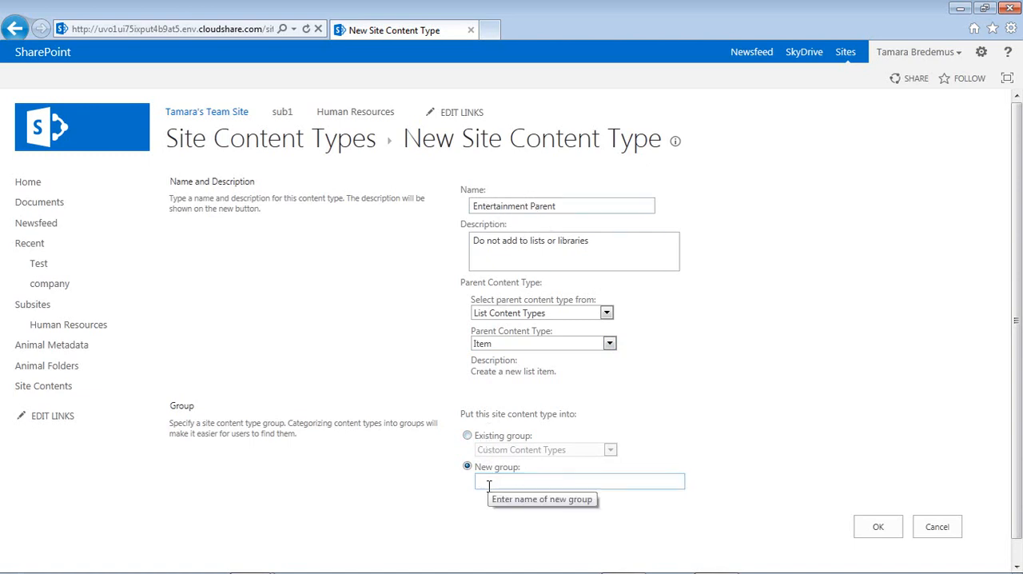
pyautogui.write('Entertainment Site')
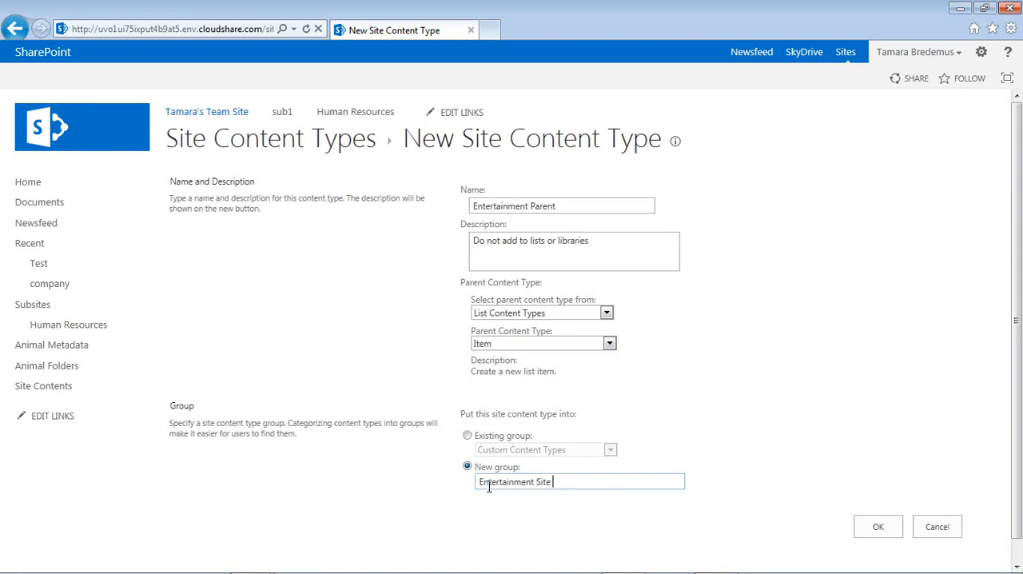
pyautogui.press('BackSpace')
pyautogui.press('BackSpace')
pyautogui.press('BackSpace')
pyautogui.press('BackSpace')
pyautogui.write('Content Types')
pyautogui.click(879, 536)
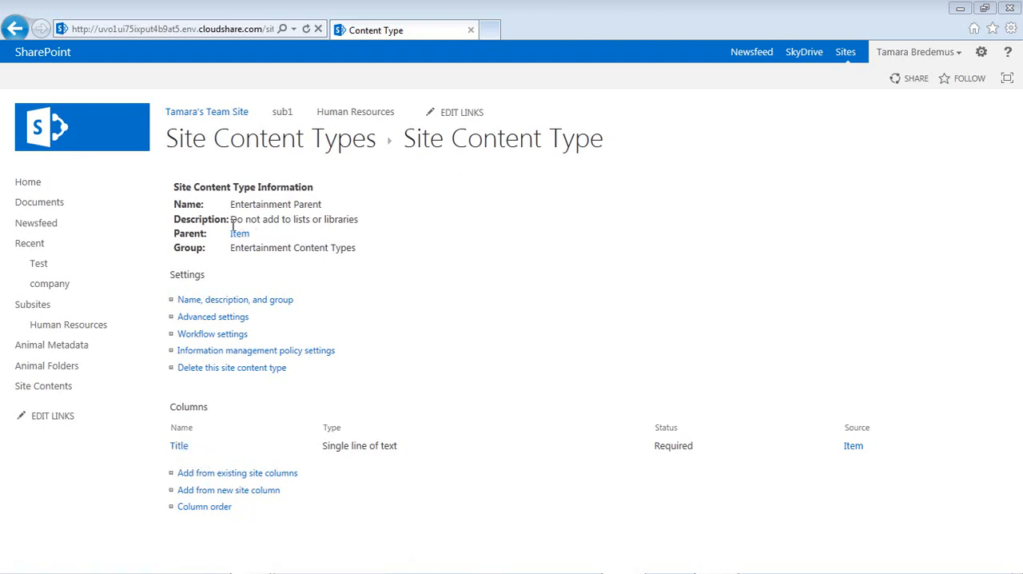
# - Start adding existing site columns to Entertainment Parent, choosing EntRating and EntSubject from the Entertainment Site Columns group
pyautogui.click(225, 474)
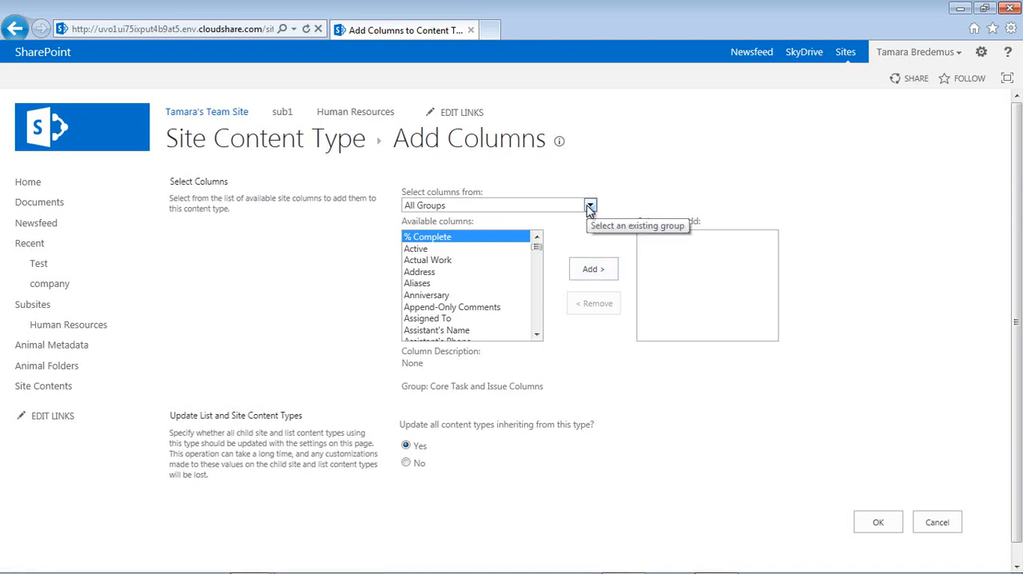
pyautogui.click(589, 206)
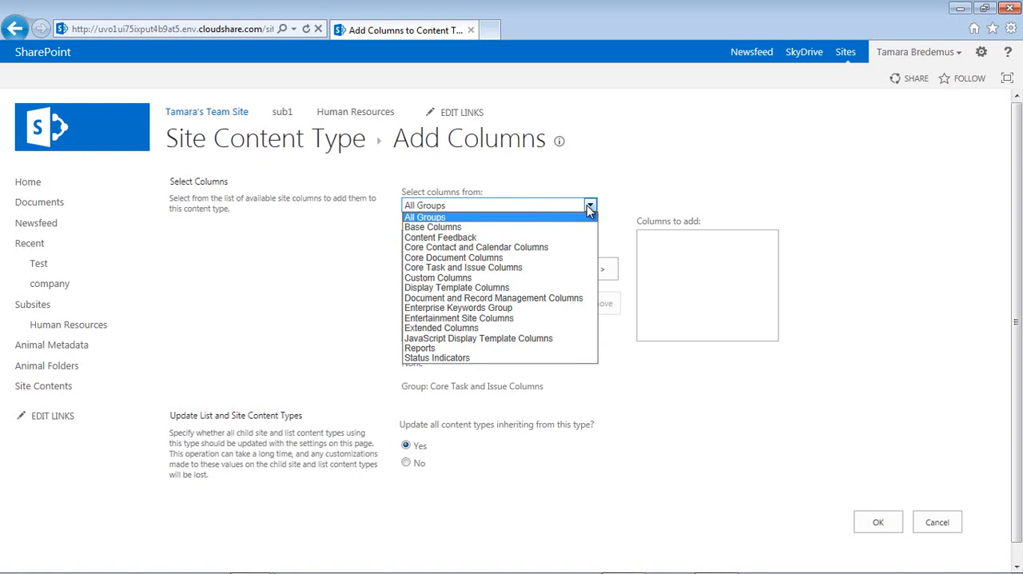
pyautogui.click(453, 318)
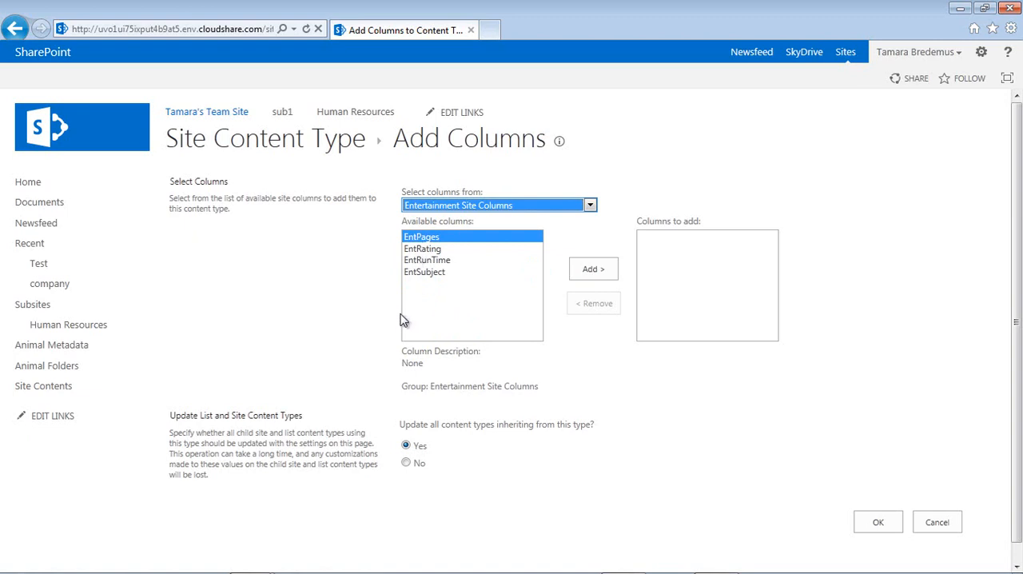
pyautogui.doubleClick(424, 254)
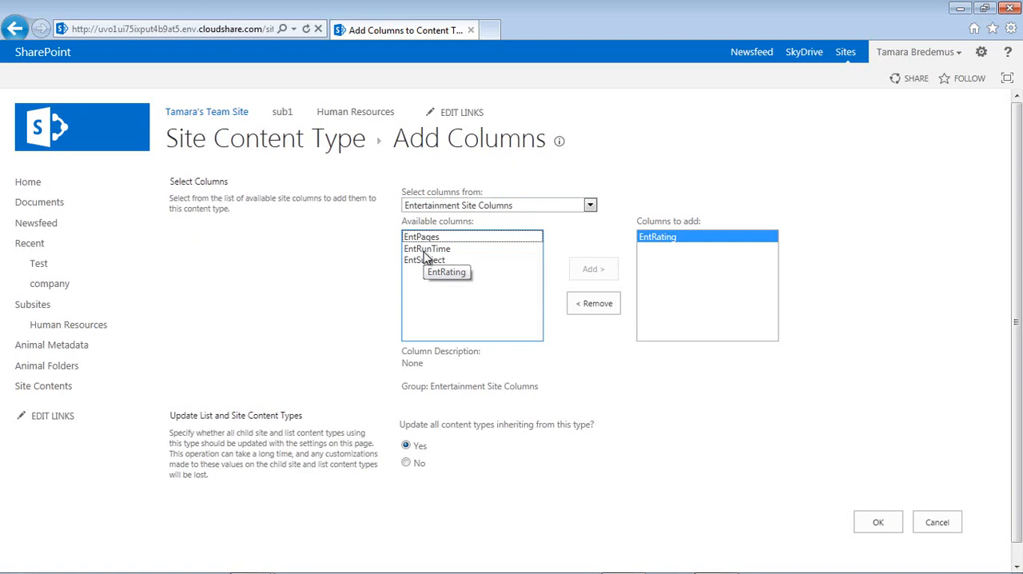
pyautogui.doubleClick(418, 262)
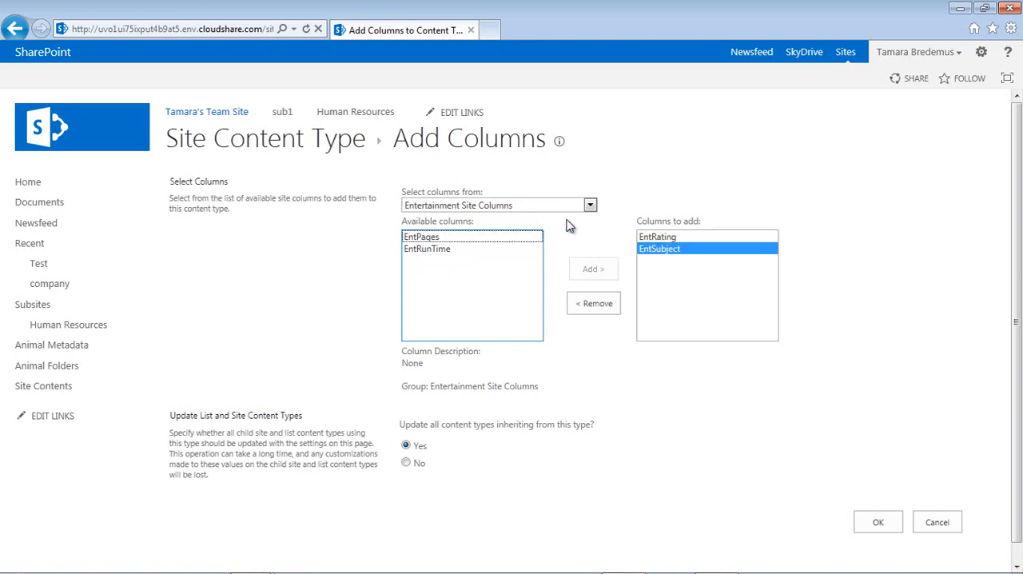
# - Choose the Author column from All Groups as well and add the chosen columns to the content type
pyautogui.click(590, 205)
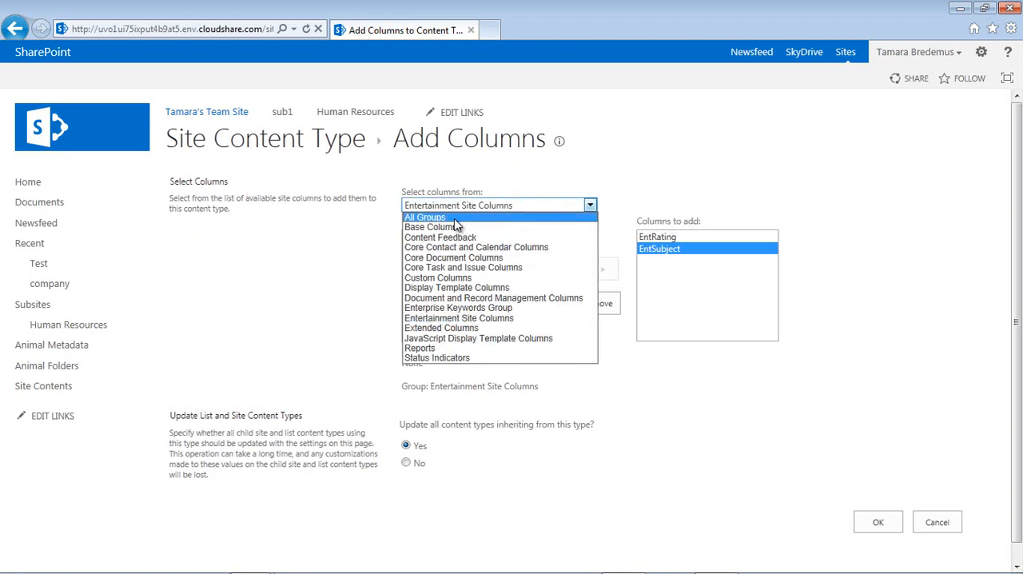
pyautogui.click(441, 216)
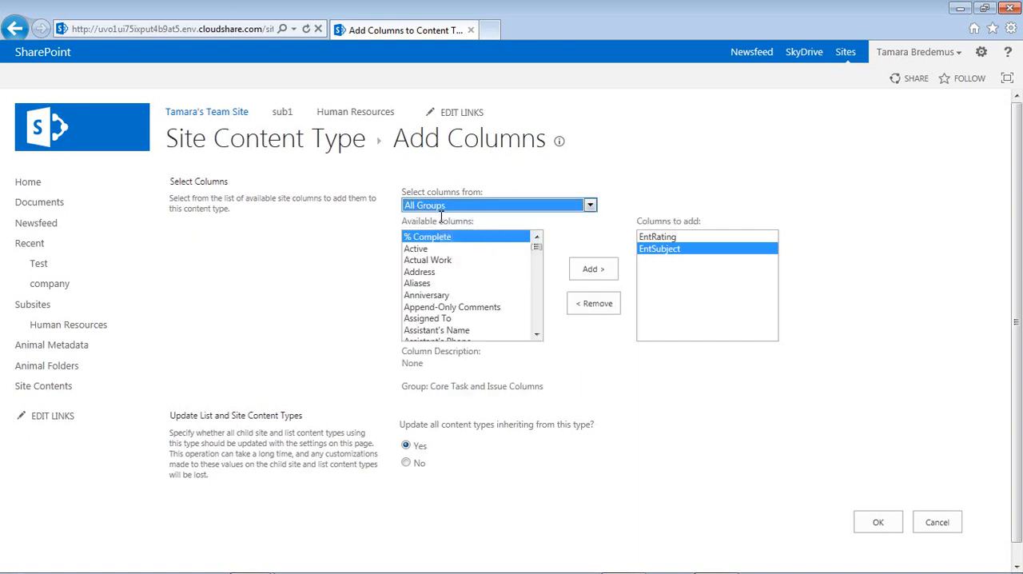
pyautogui.click(413, 240)
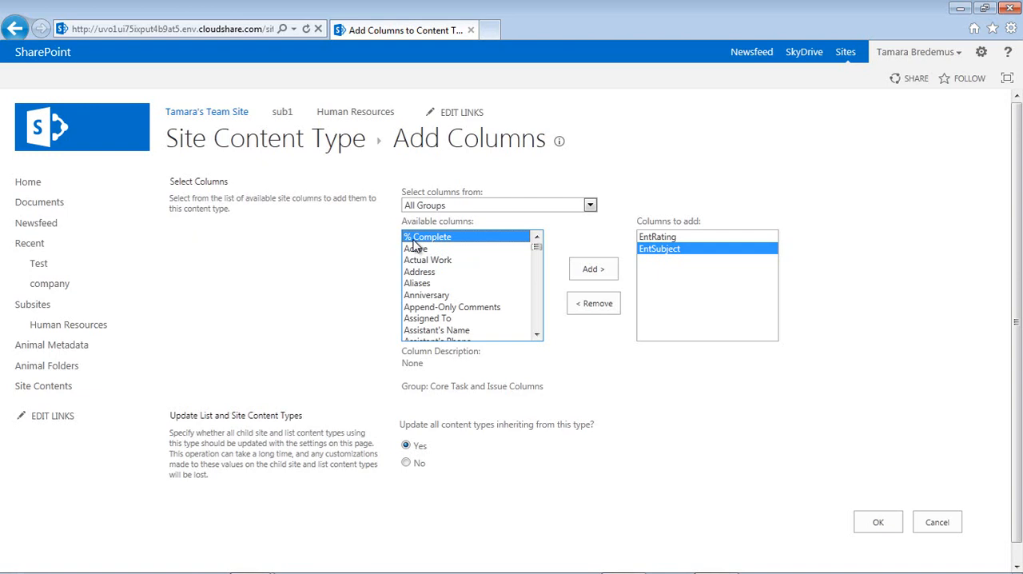
pyautogui.write('au')
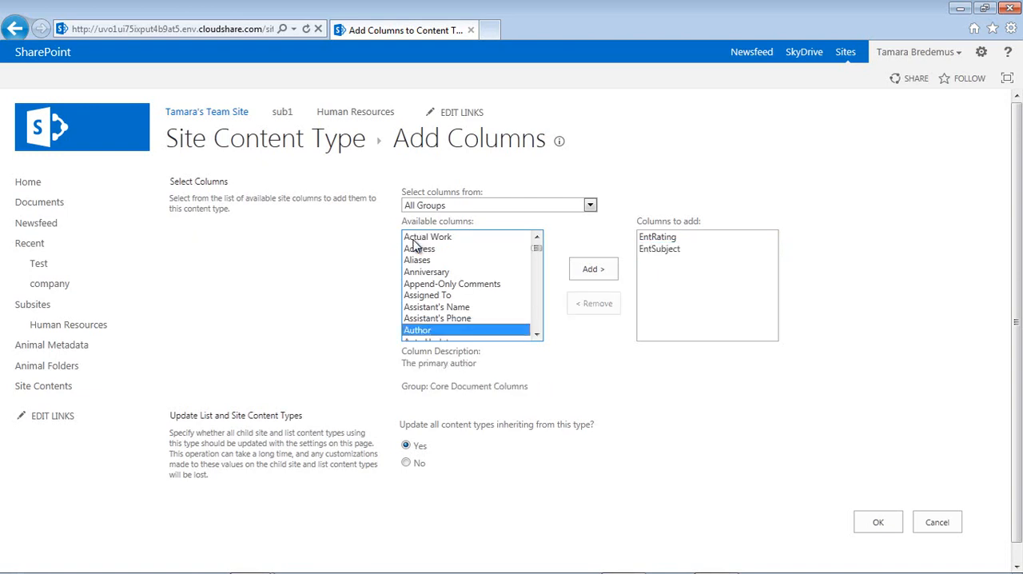
pyautogui.doubleClick(421, 331)
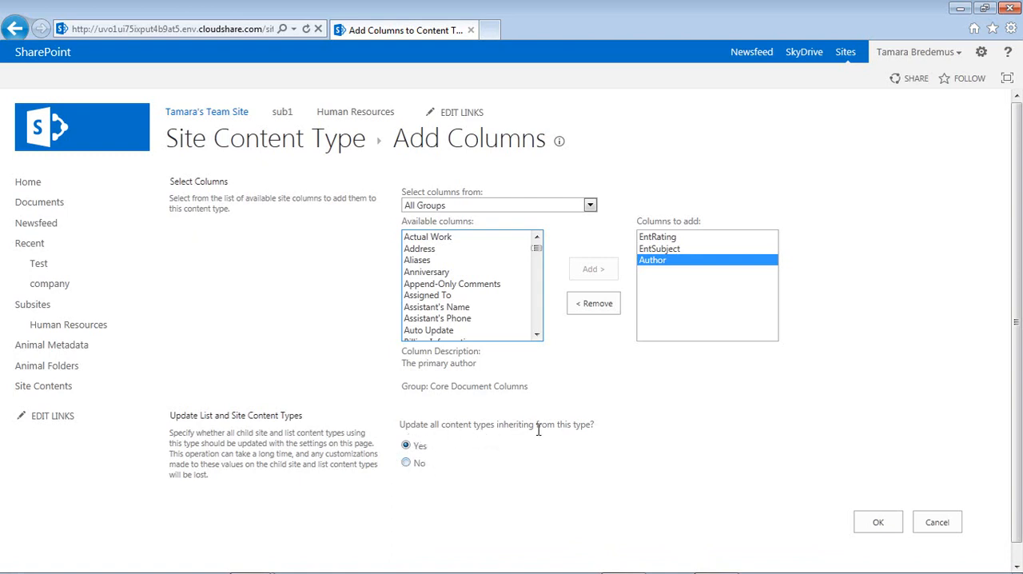
pyautogui.click(879, 524)
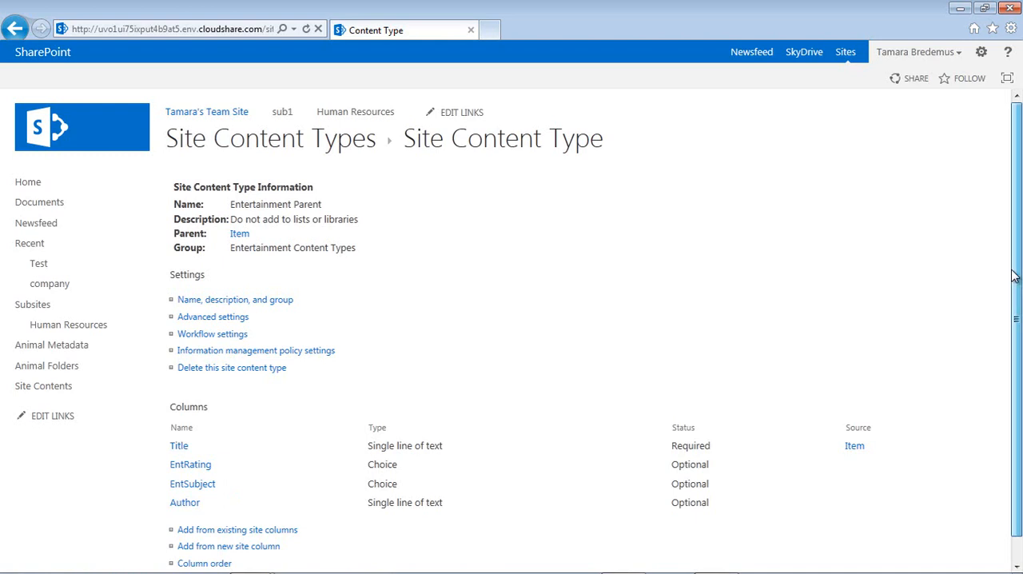
# - Reorder the content type's columns to Title, Author, EntSubject, EntRating and save the order
pyautogui.scroll(-1, 1014, 275)
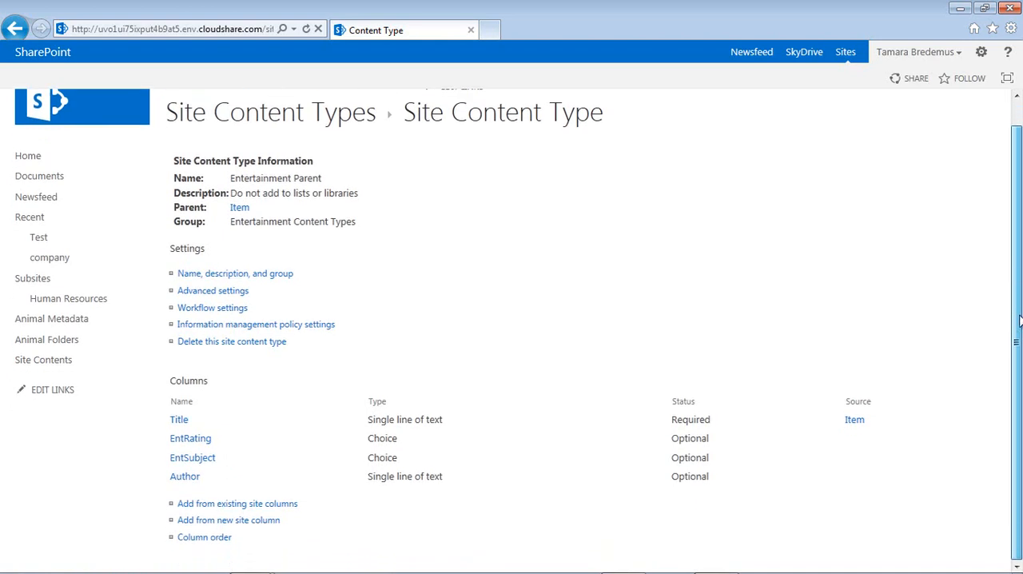
pyautogui.click(195, 539)
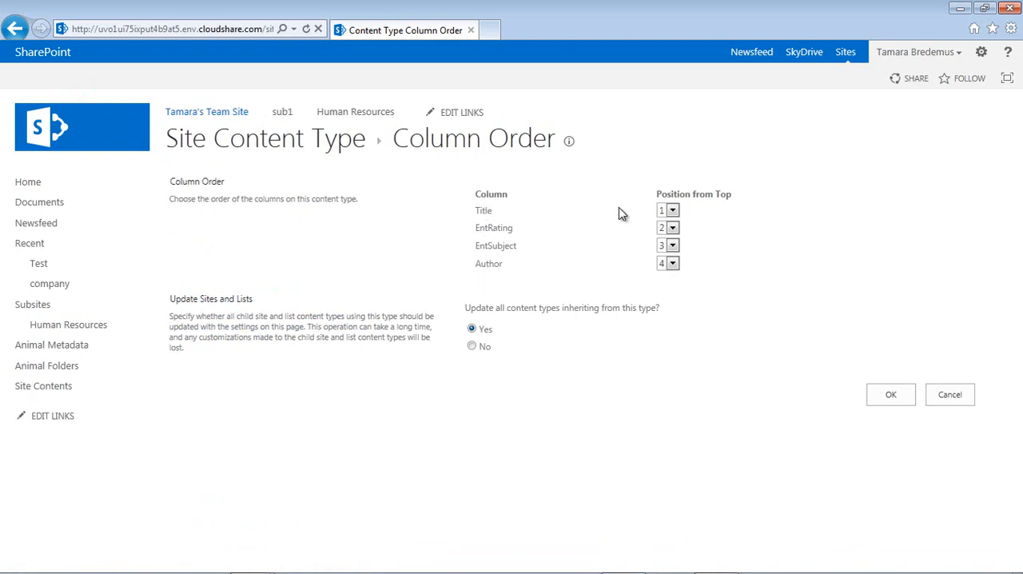
pyautogui.click(672, 264)
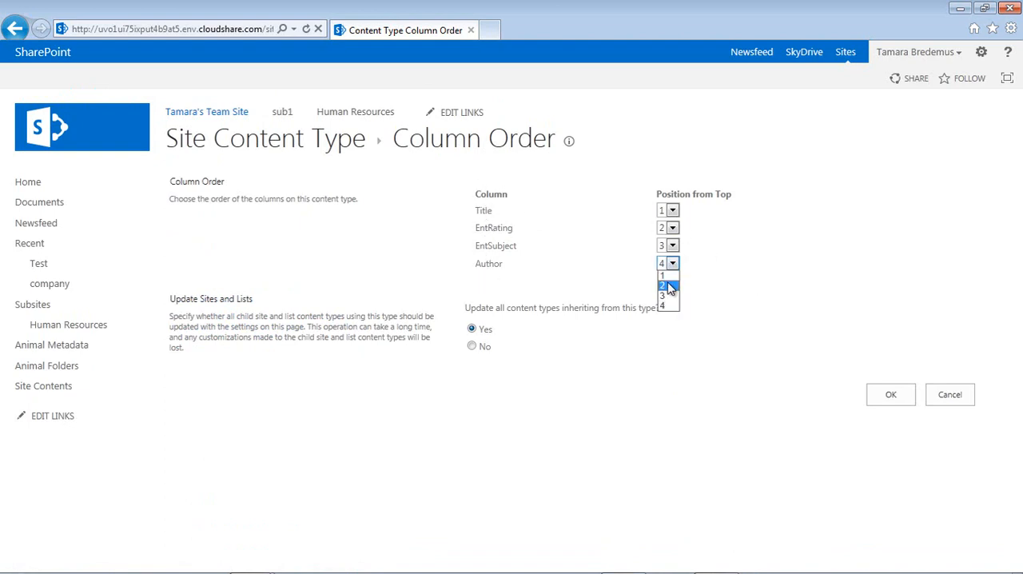
pyautogui.click(664, 285)
pyautogui.click(672, 247)
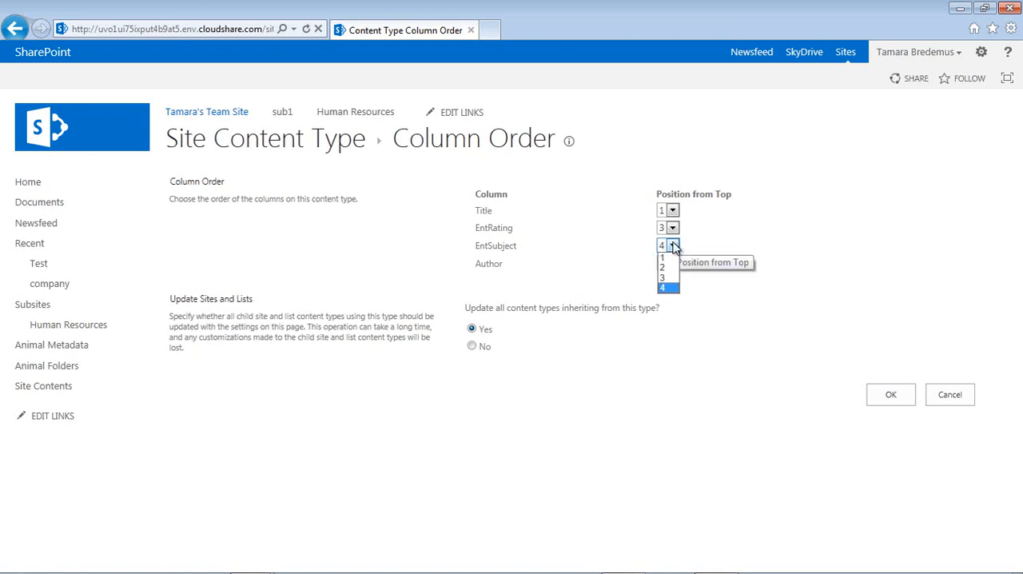
pyautogui.click(668, 278)
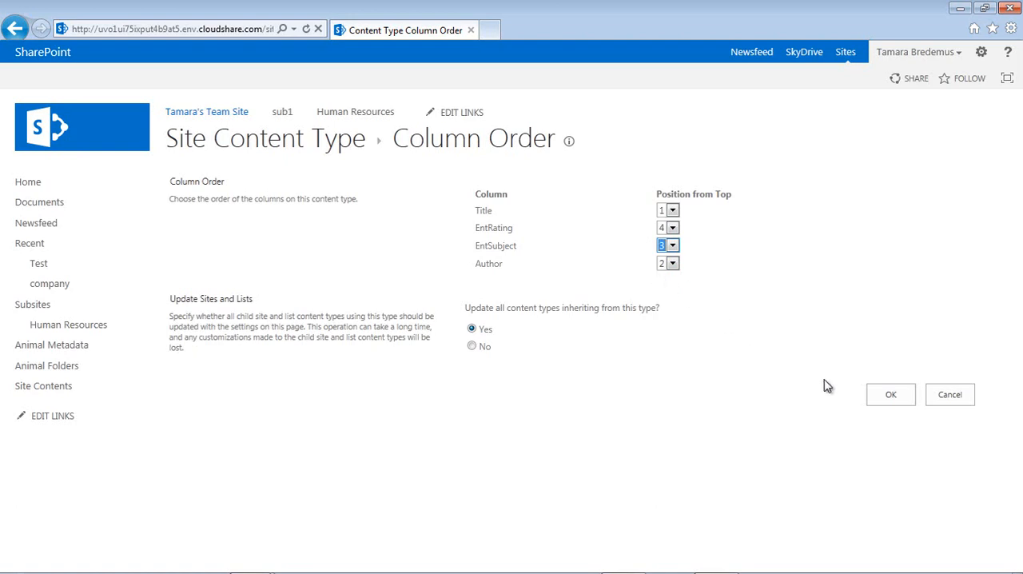
pyautogui.click(889, 395)
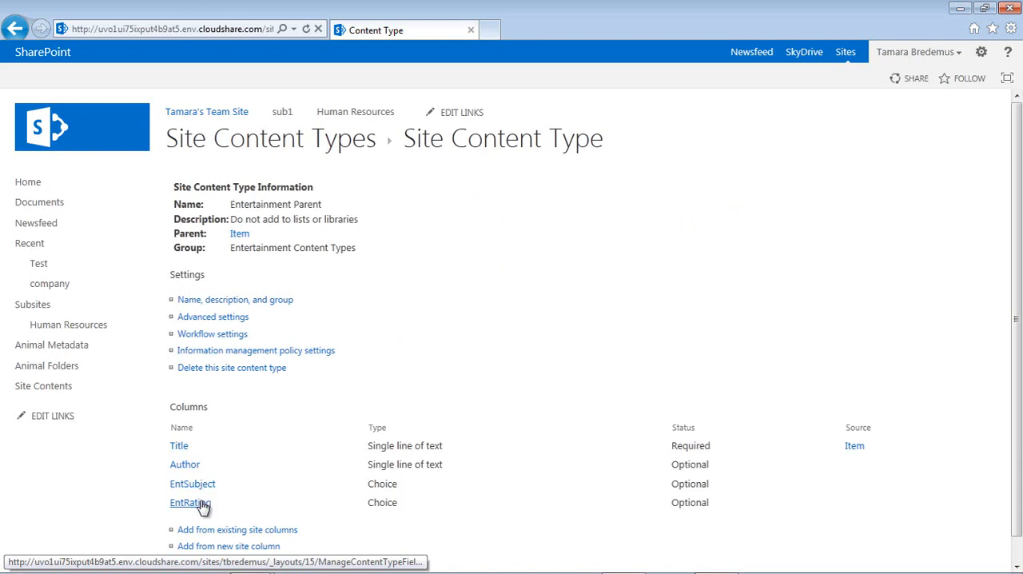
# - Start another site content type named Book with the description "Select this option to create an entry for a book"
pyautogui.click(222, 144)
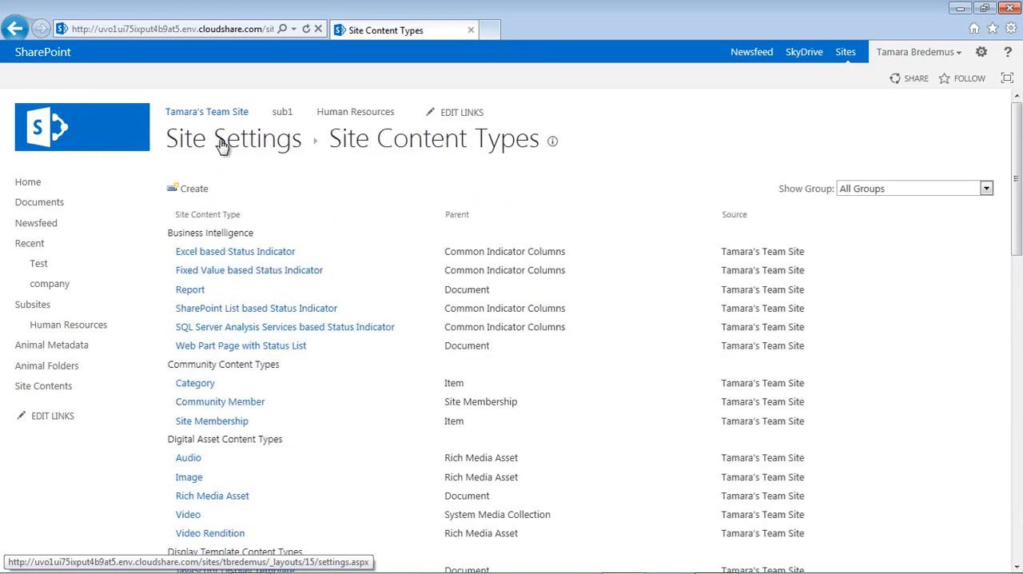
pyautogui.click(200, 192)
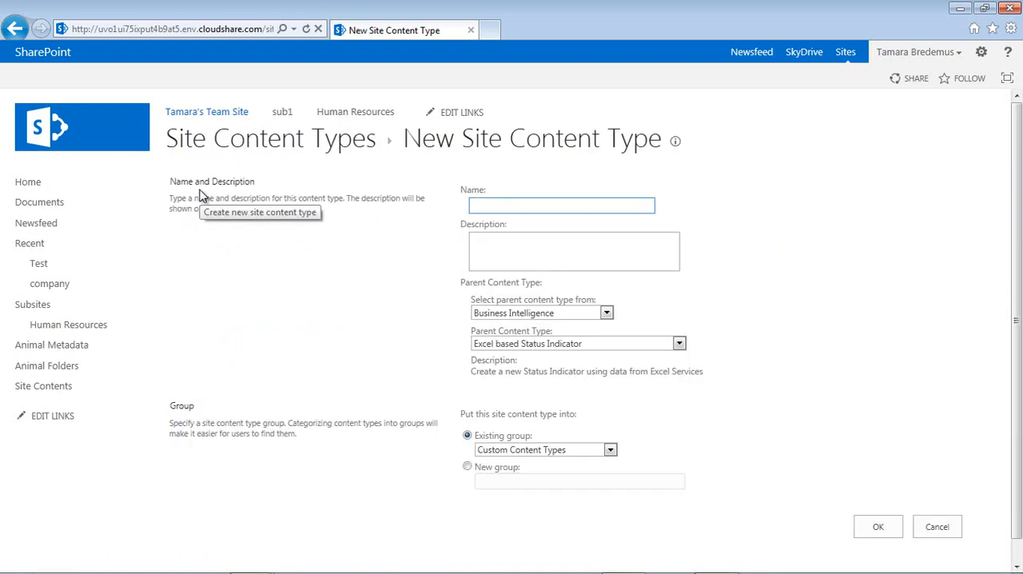
pyautogui.write('Book')
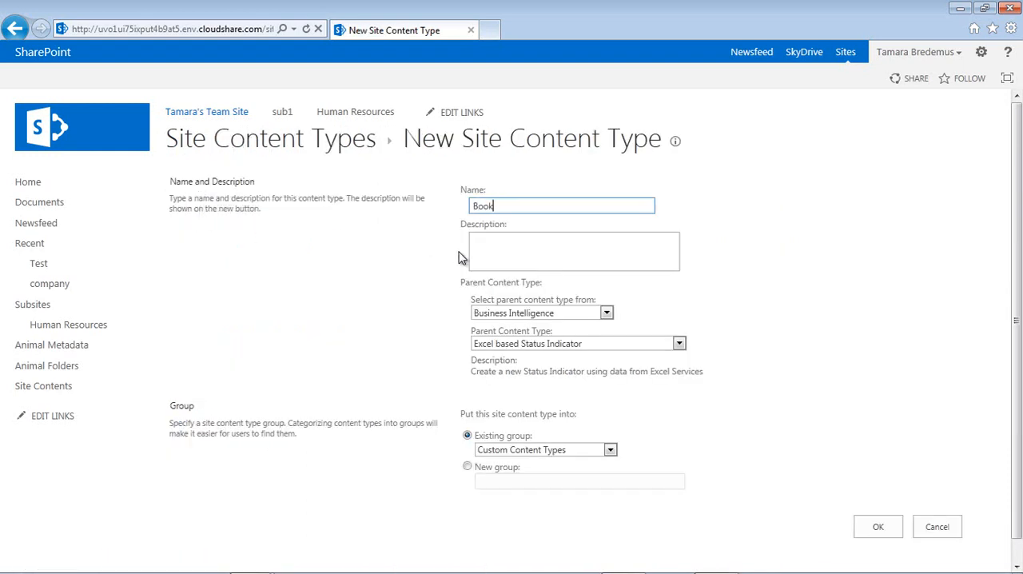
pyautogui.click(483, 248)
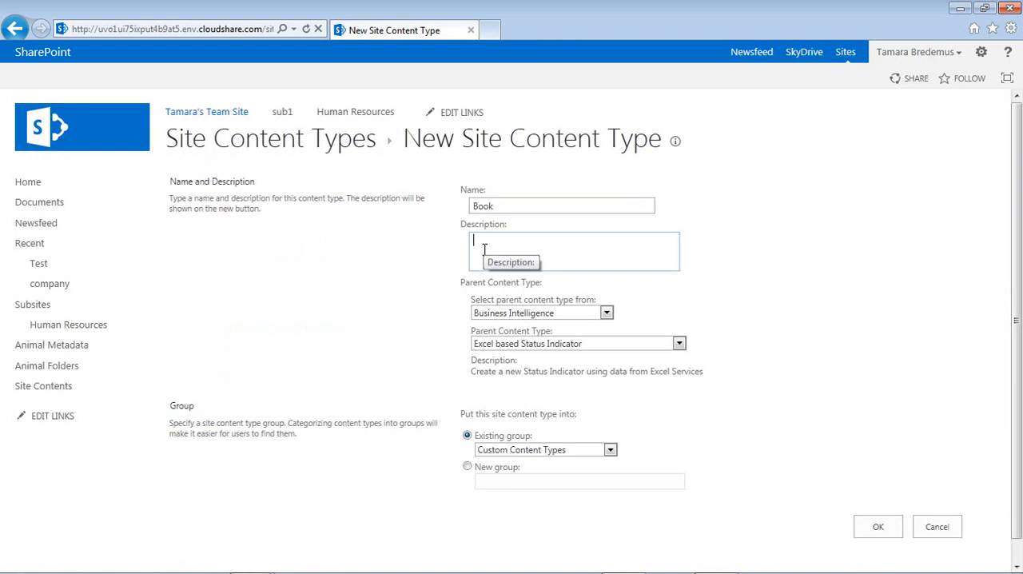
pyautogui.write('Select this cption to creat')
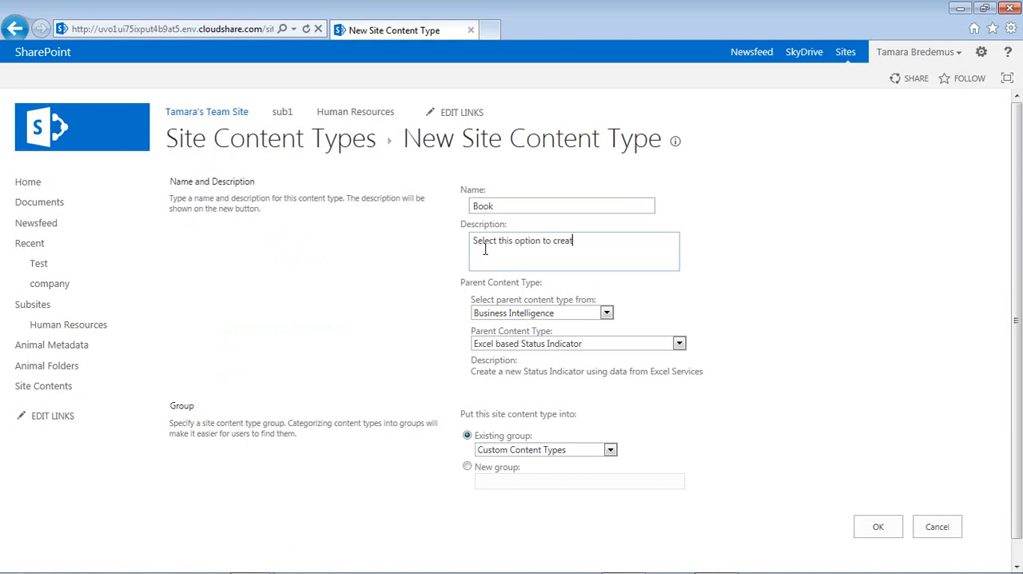
pyautogui.write('e an entry for a book')
# - Set Book's parent to Entertainment Parent, put it in the existing Entertainment Content Types group, and create it
pyautogui.click(607, 314)
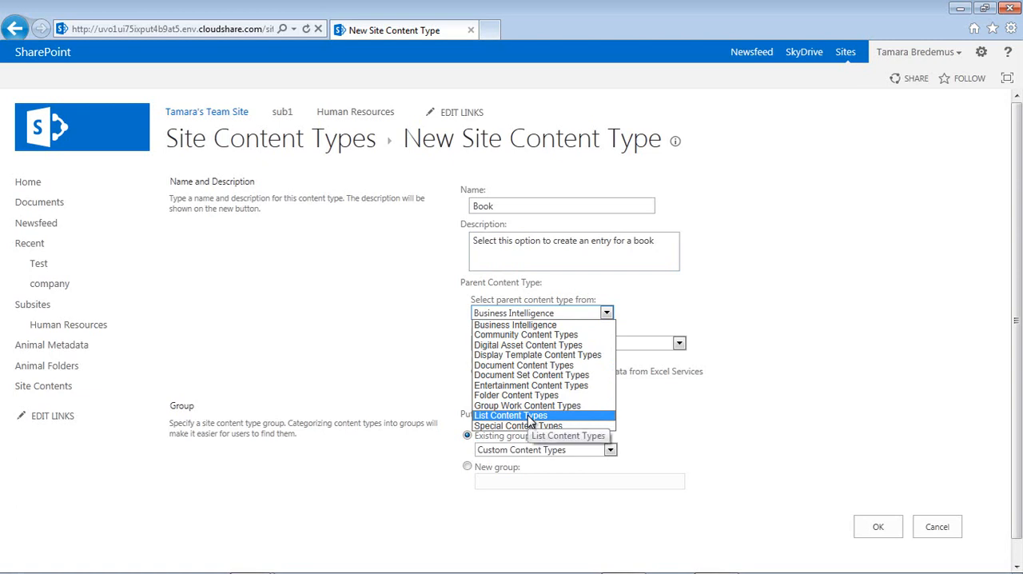
pyautogui.click(584, 387)
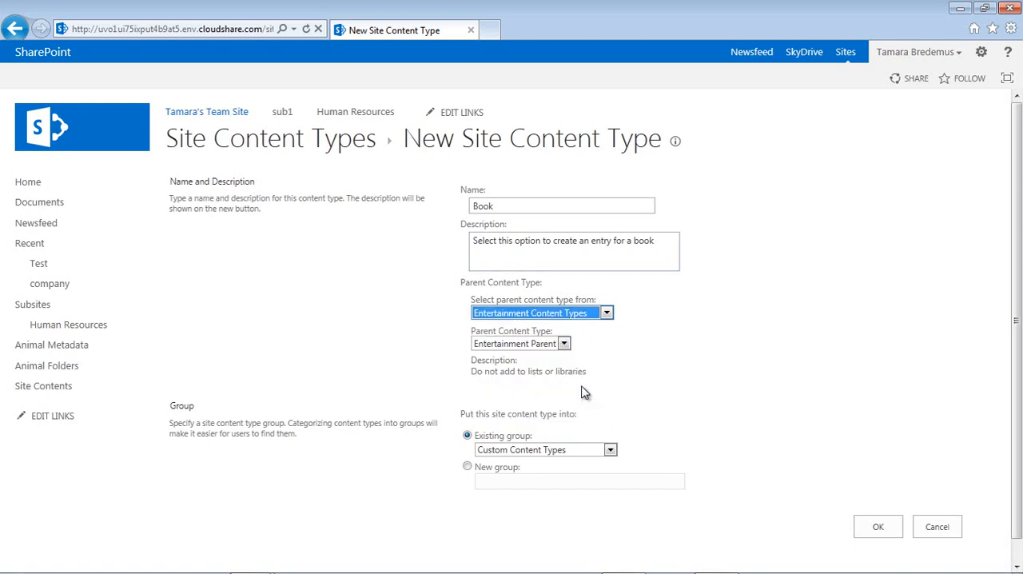
pyautogui.click(565, 344)
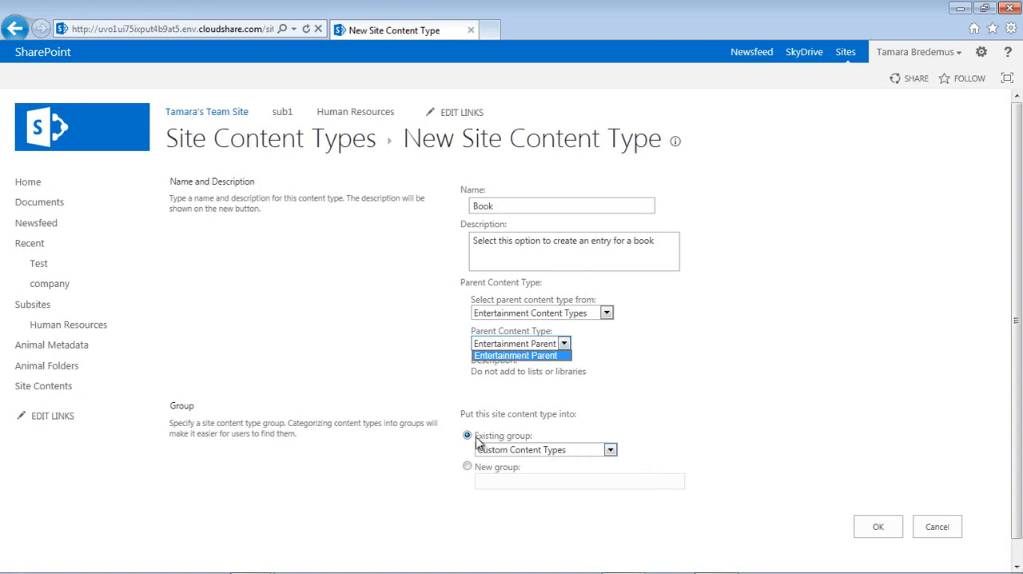
pyautogui.click(611, 450)
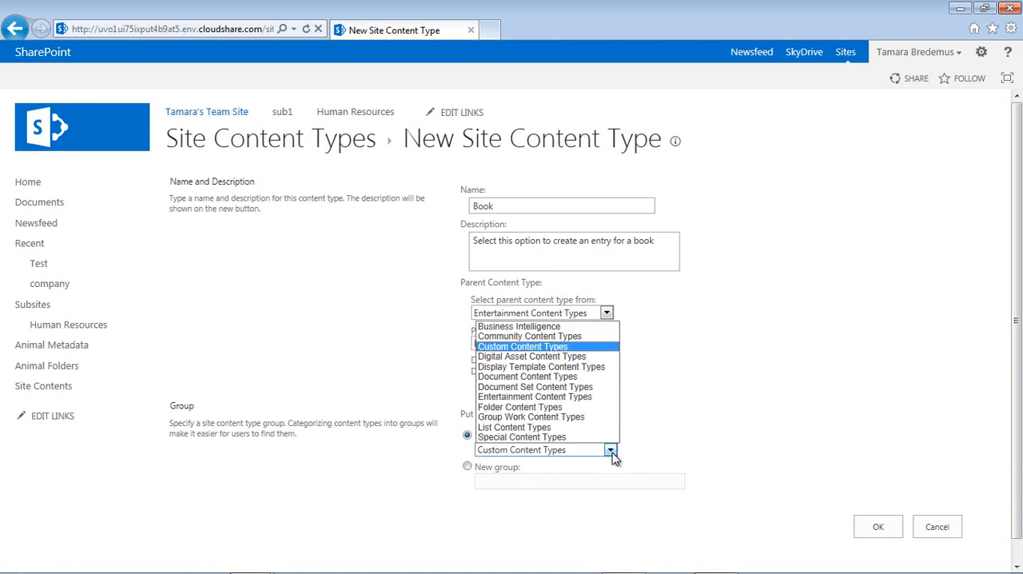
pyautogui.click(593, 398)
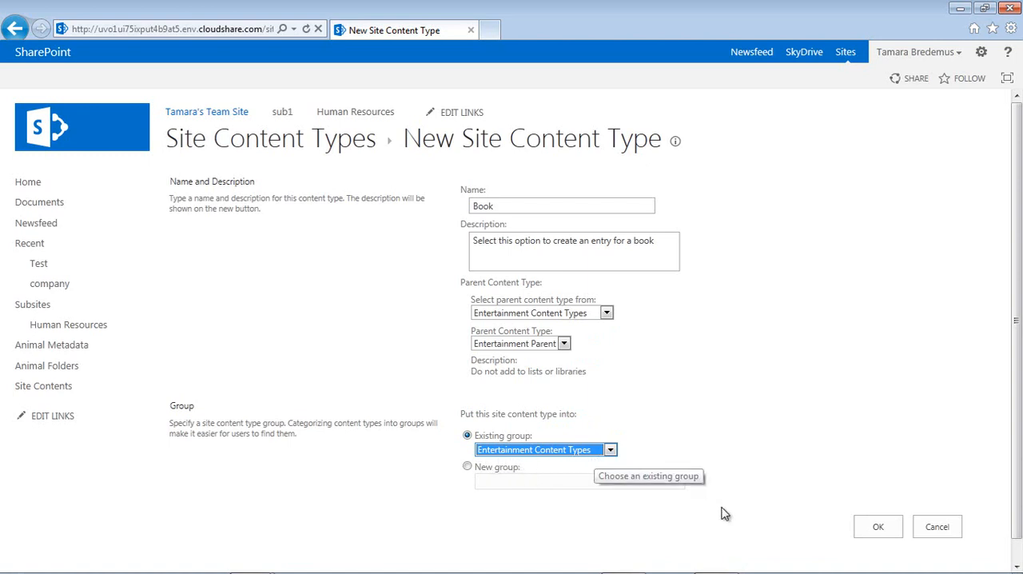
pyautogui.click(878, 530)
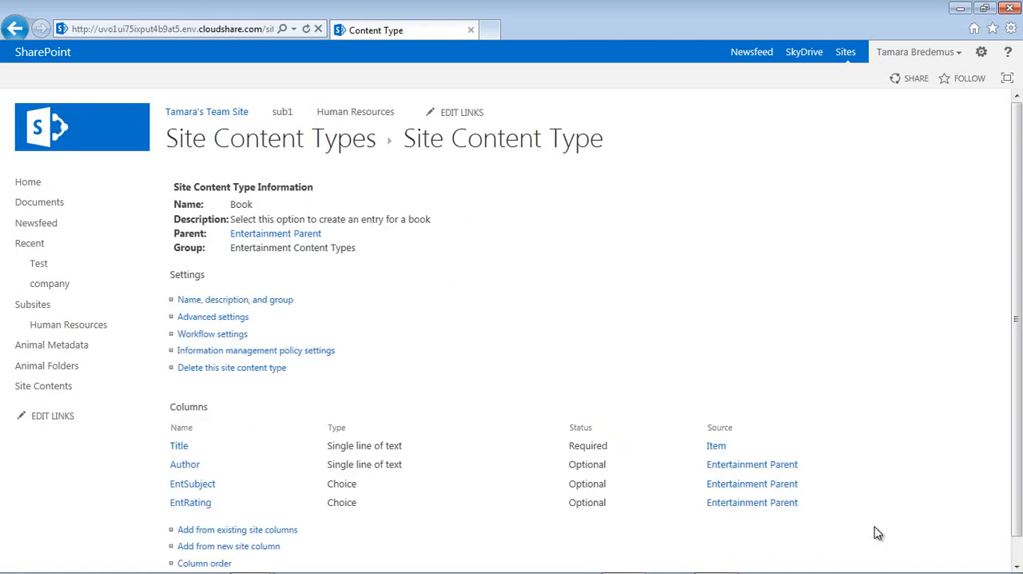
# - Add the EntPages column from the Entertainment Site Columns group to the Book content type
pyautogui.click(221, 531)
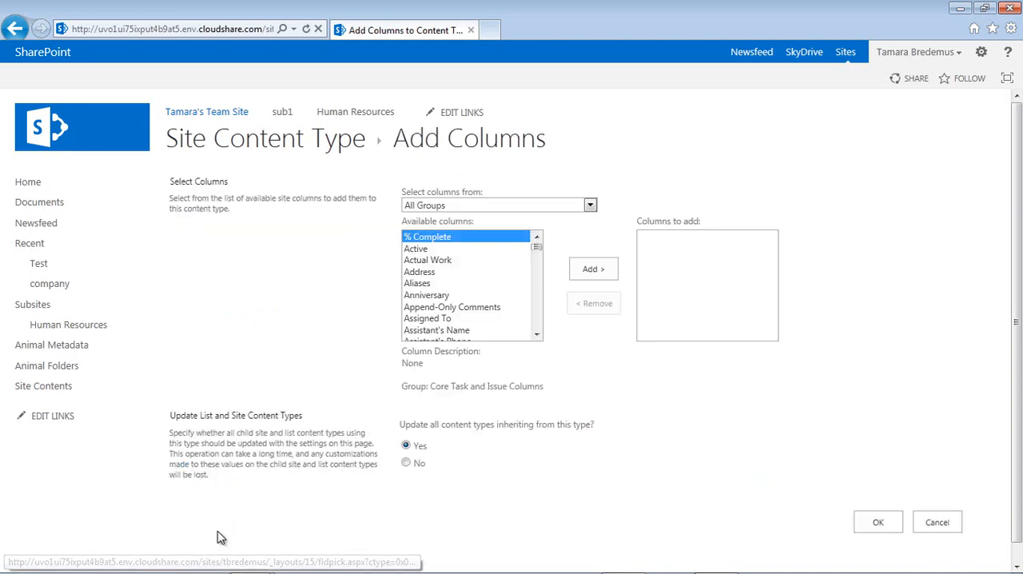
pyautogui.click(540, 208)
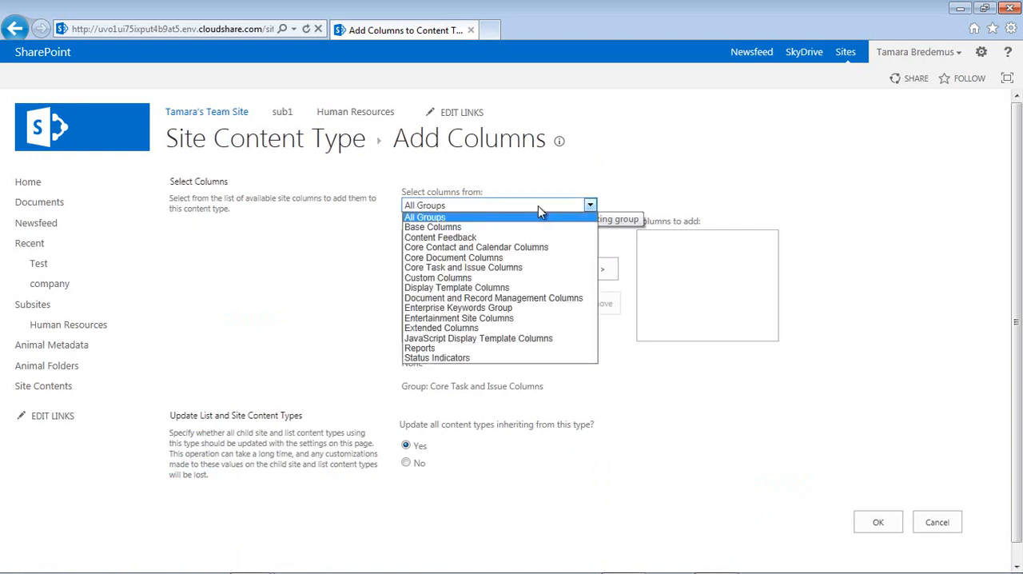
pyautogui.click(505, 318)
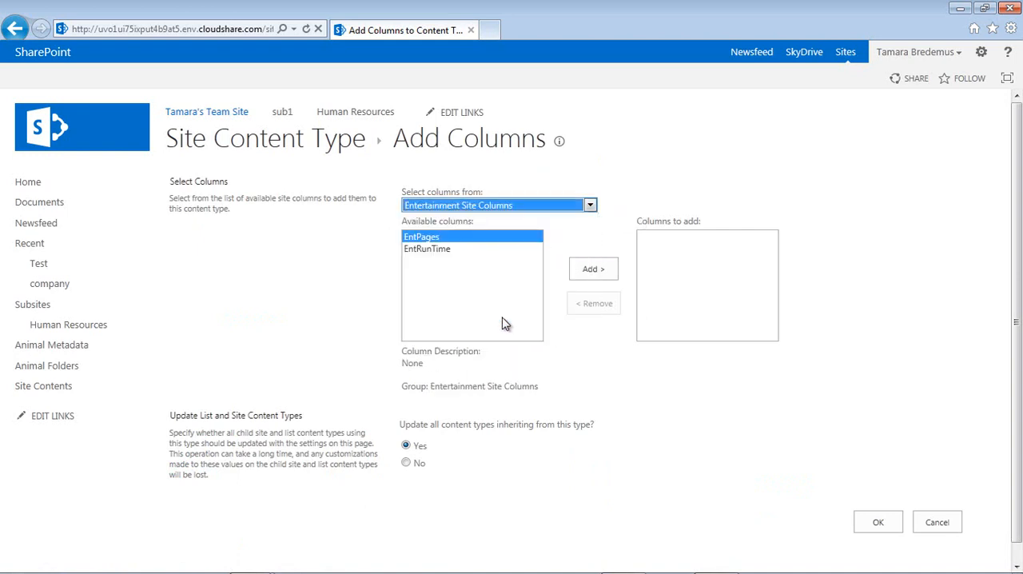
pyautogui.doubleClick(423, 237)
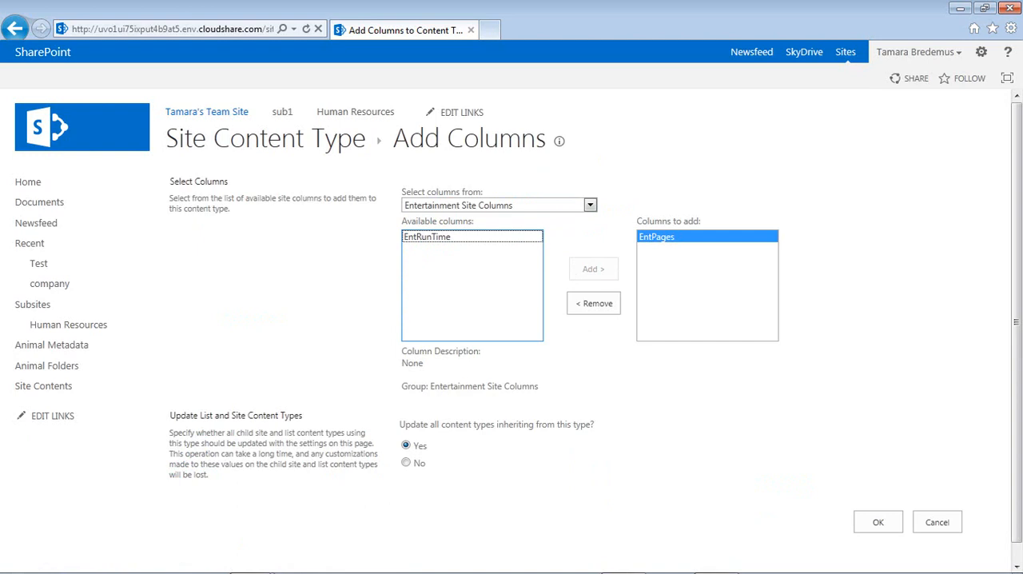
pyautogui.click(879, 524)
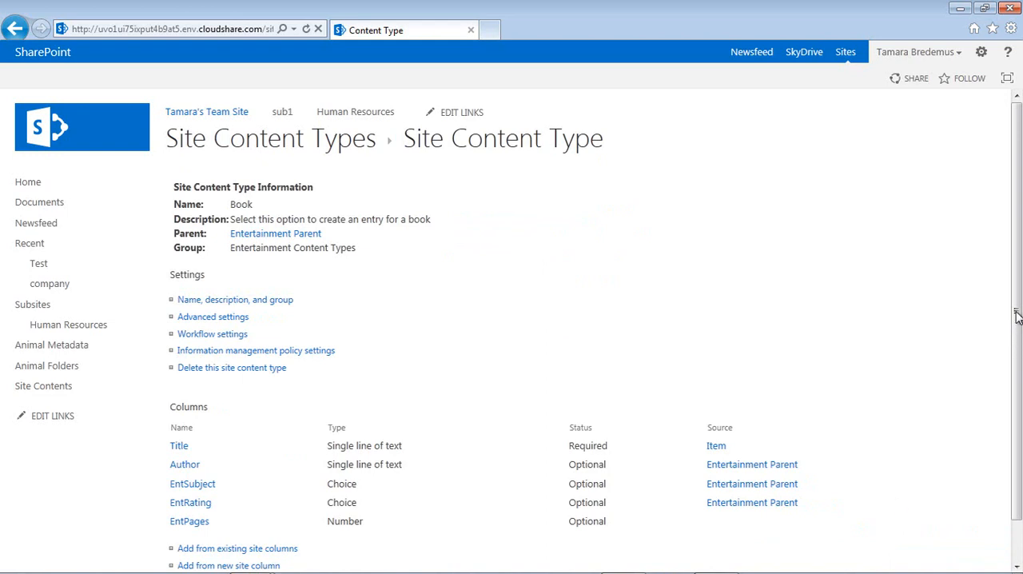
# - Start another site content type named Movie with the description "Select this option to create an entry for a movie"
pyautogui.moveTo(1017, 320); pyautogui.dragTo(1016, 398)
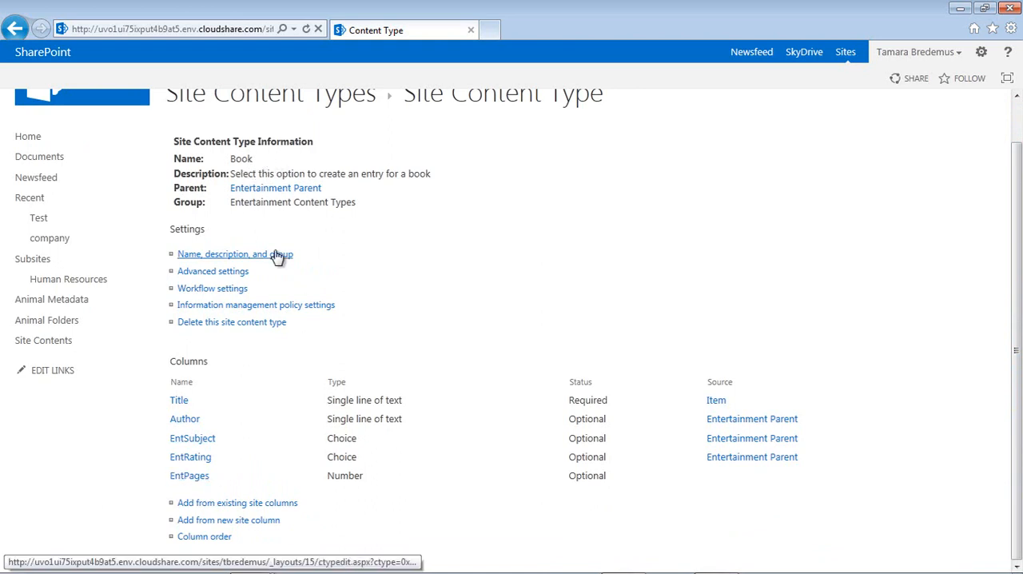
pyautogui.click(296, 97)
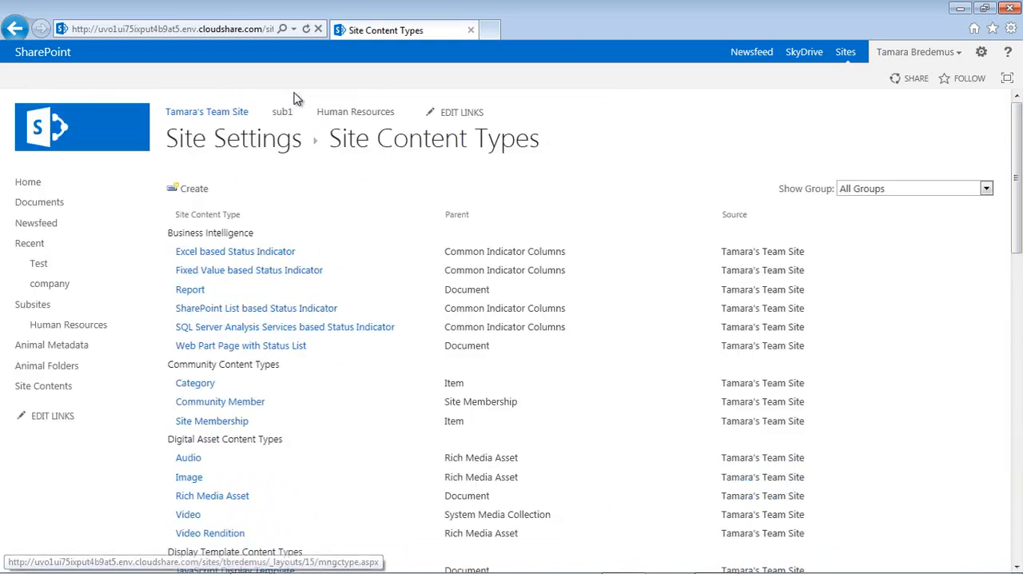
pyautogui.click(200, 192)
pyautogui.write('Mo')
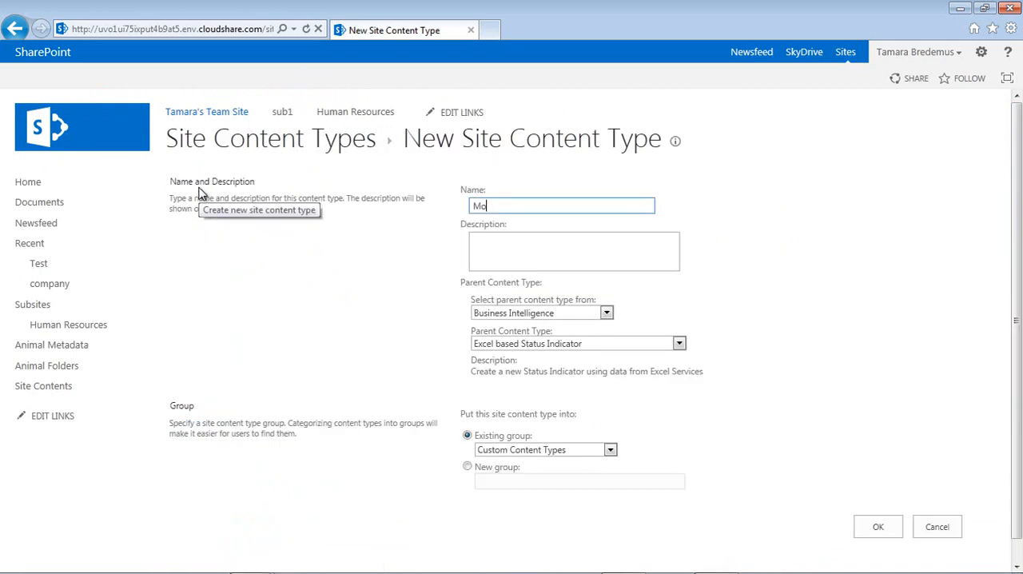
pyautogui.write('vie')
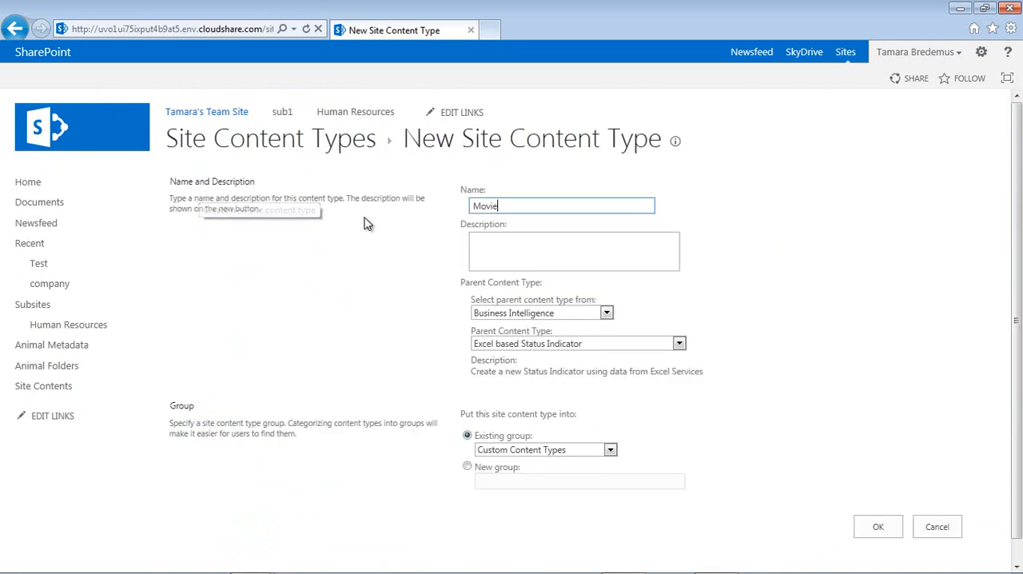
pyautogui.click(513, 243)
pyautogui.write('Sele')
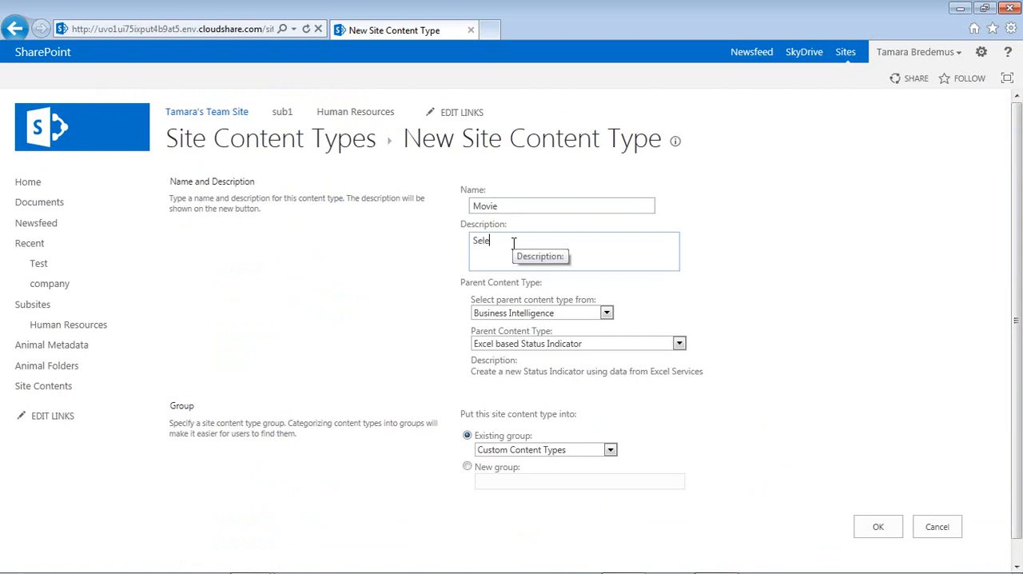
pyautogui.write('ct this option to crea')
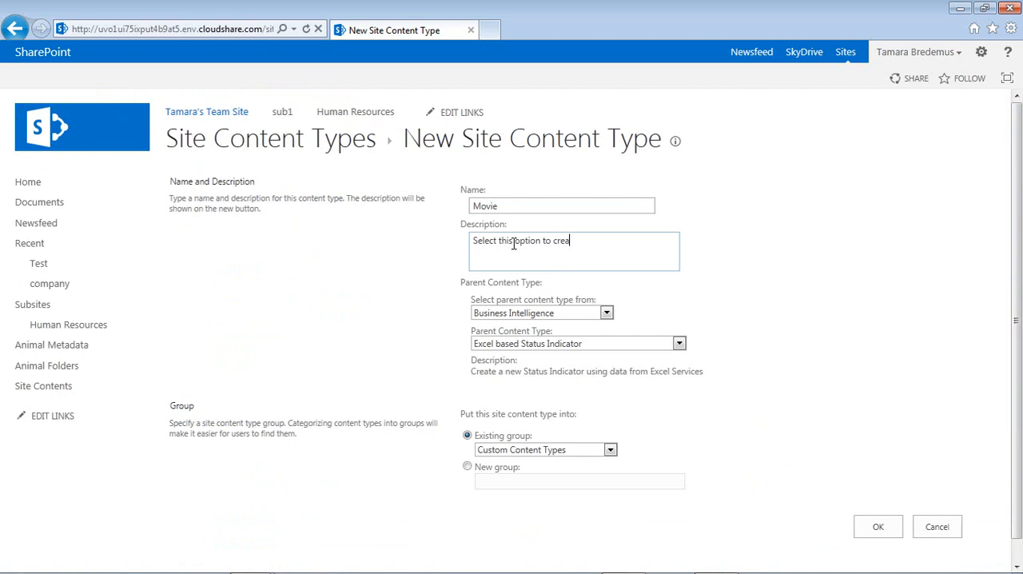
pyautogui.write('te an entry for a movie')
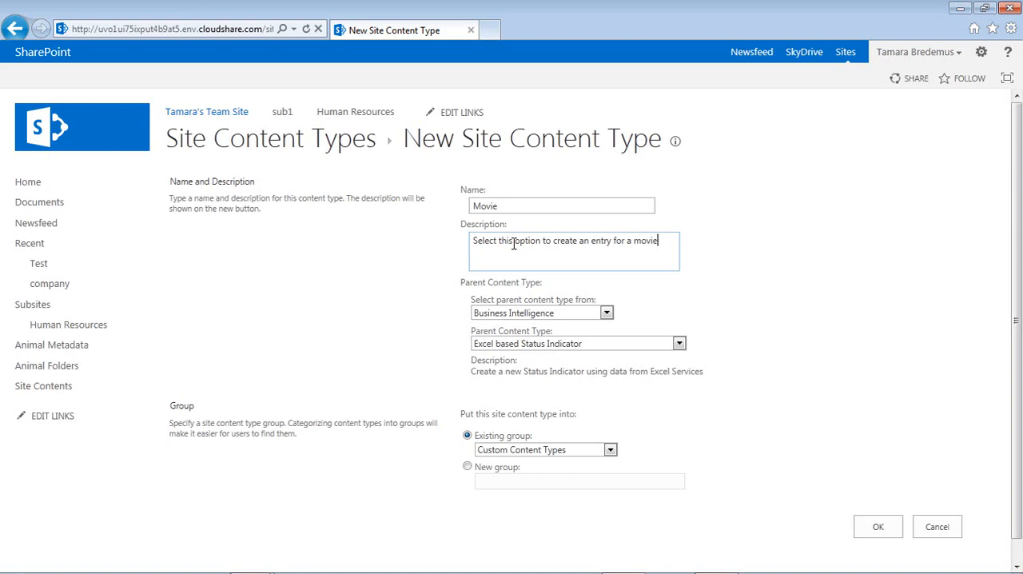
# - Set Movie's parent to Entertainment Parent, put it in the existing Entertainment Content Types group, and create it
pyautogui.click(585, 313)
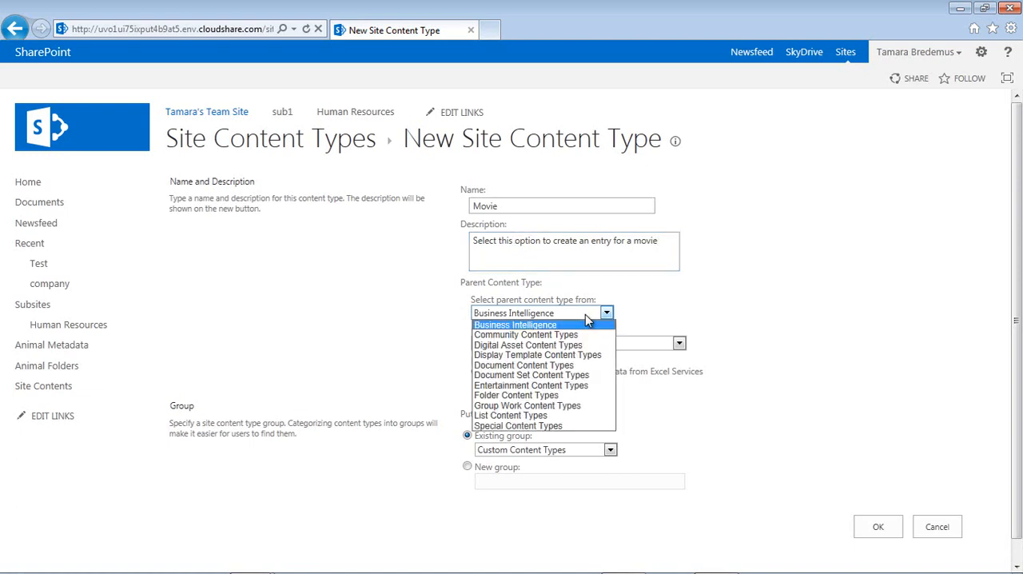
pyautogui.click(579, 386)
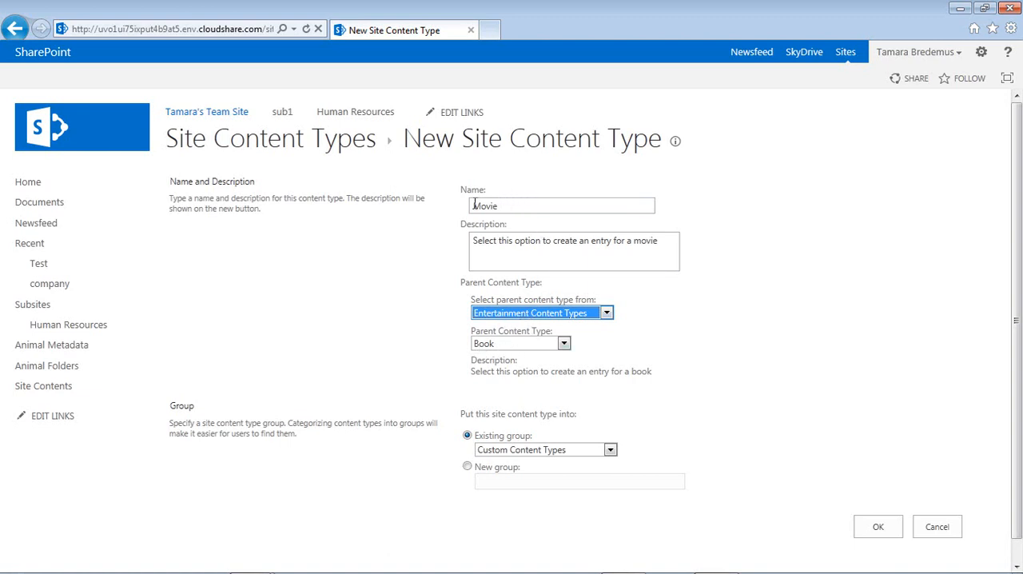
pyautogui.click(564, 343)
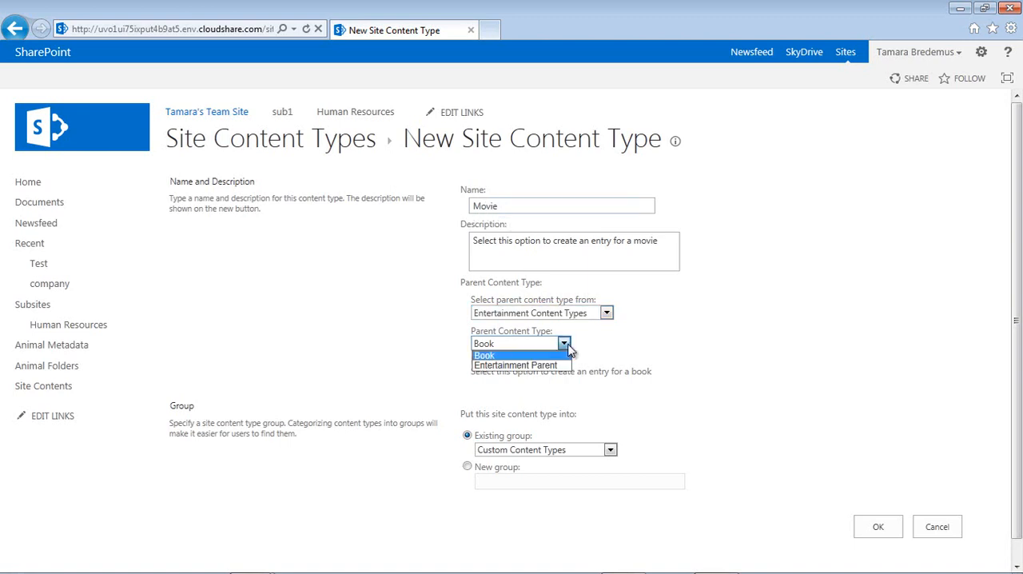
pyautogui.click(553, 365)
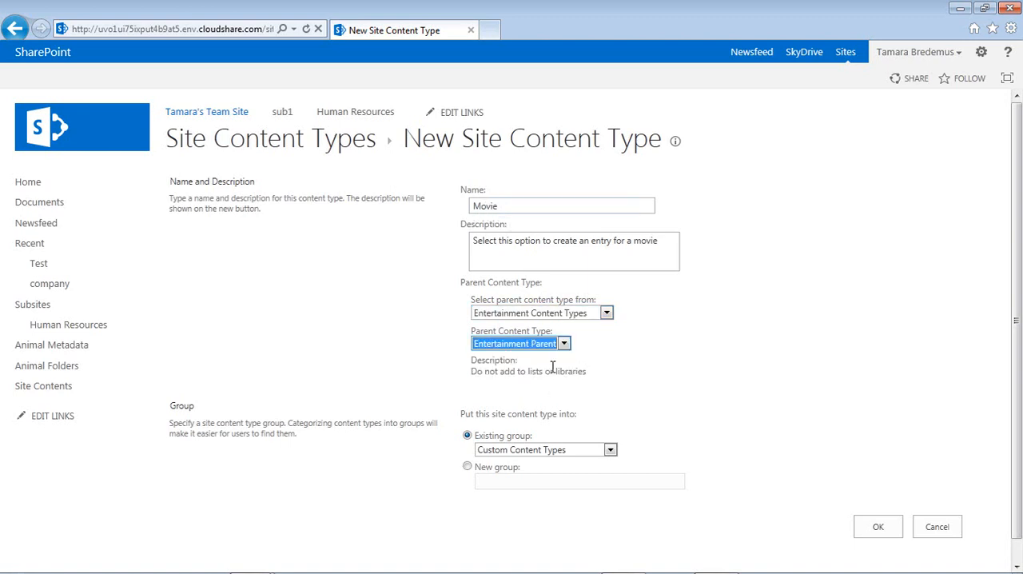
pyautogui.click(573, 453)
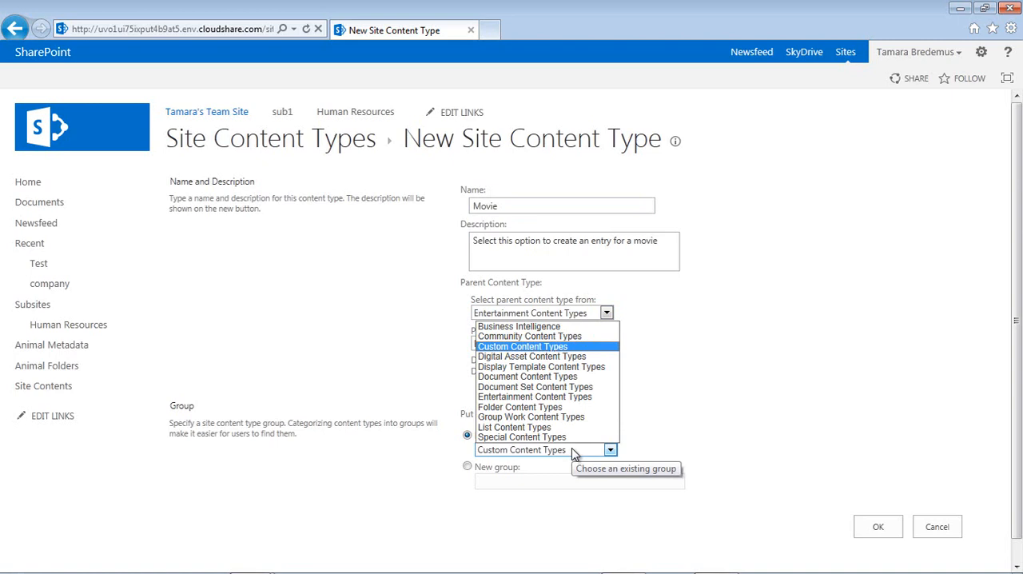
pyautogui.click(561, 397)
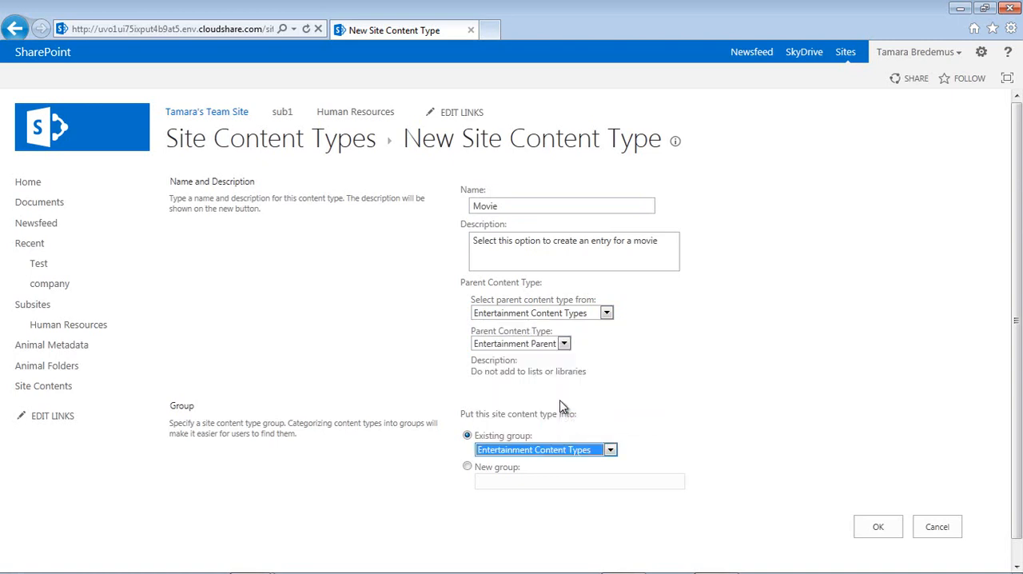
pyautogui.click(876, 528)
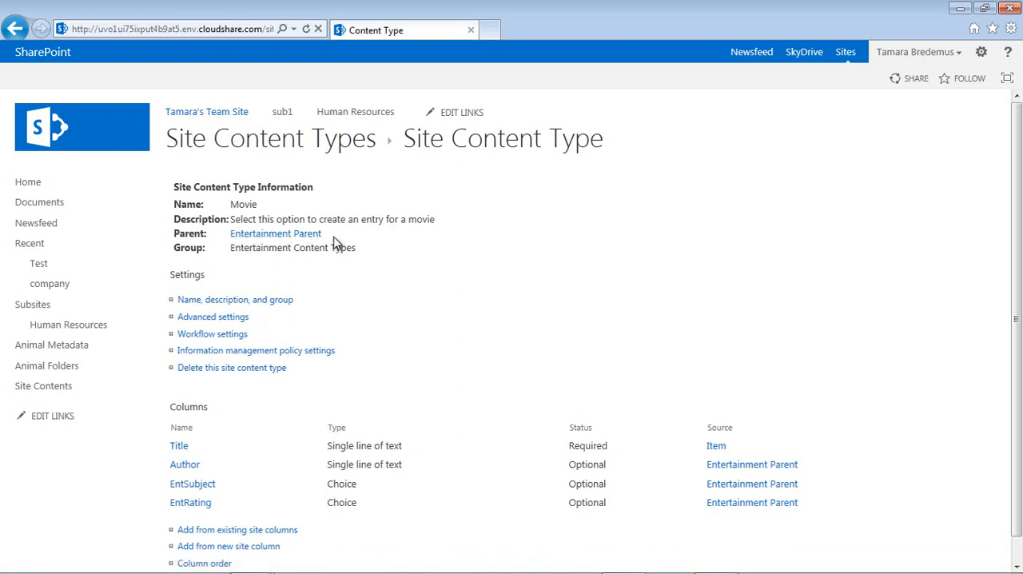
# - Add the EntRunTime column from the Entertainment Site Columns group to the Movie content type
pyautogui.click(194, 532)
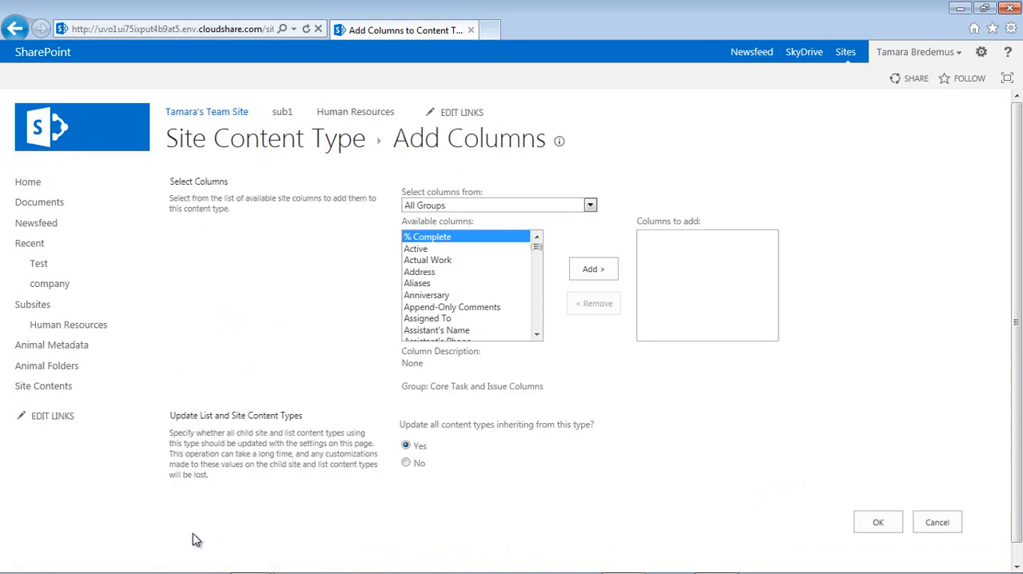
pyautogui.click(495, 205)
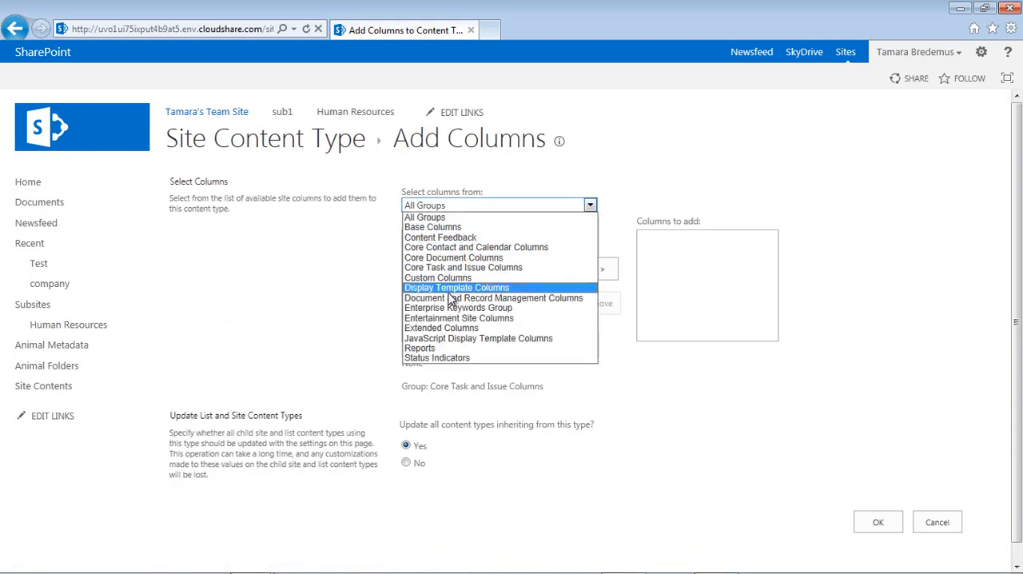
pyautogui.click(440, 317)
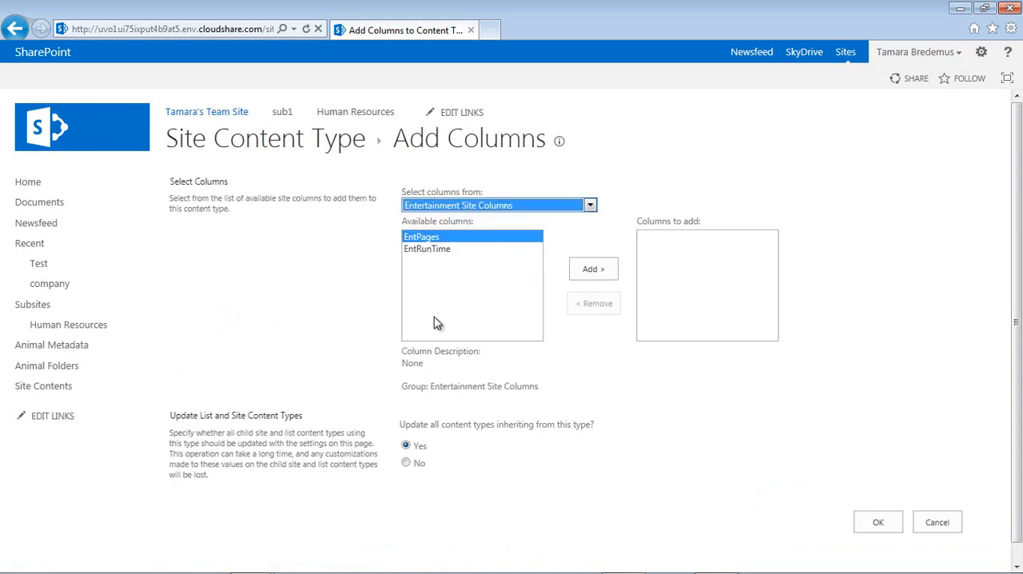
pyautogui.click(430, 251)
pyautogui.doubleClick(430, 251)
pyautogui.click(883, 521)
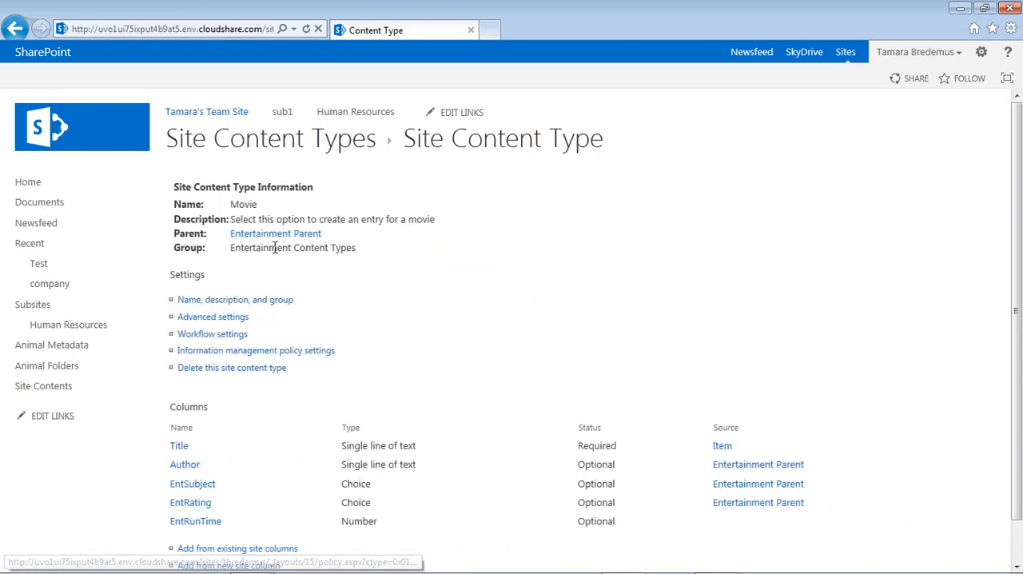
# - Review Movie's name, description and group settings, its advanced settings, and its workflow settings without changing anything
pyautogui.click(226, 307)
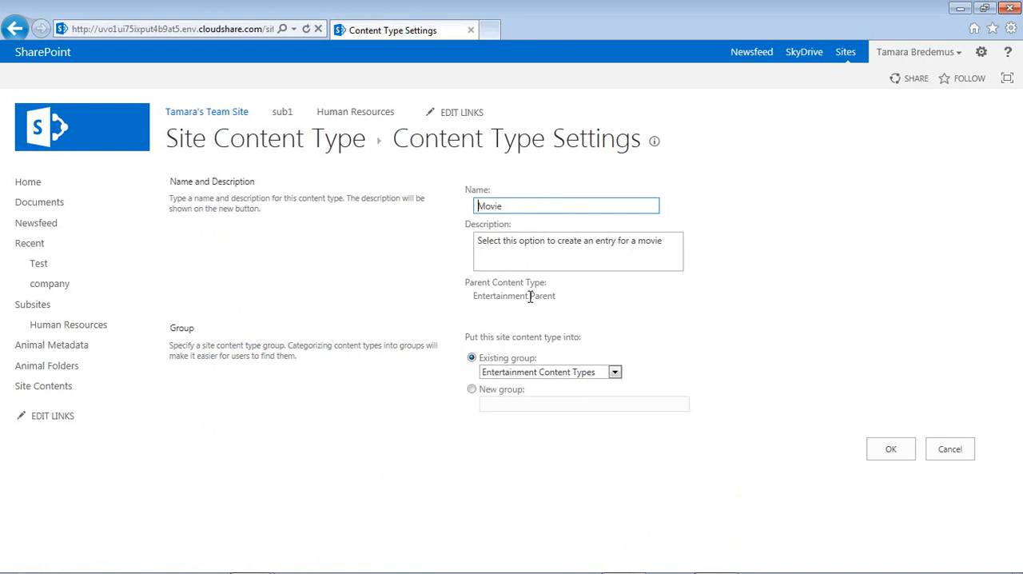
pyautogui.click(951, 453)
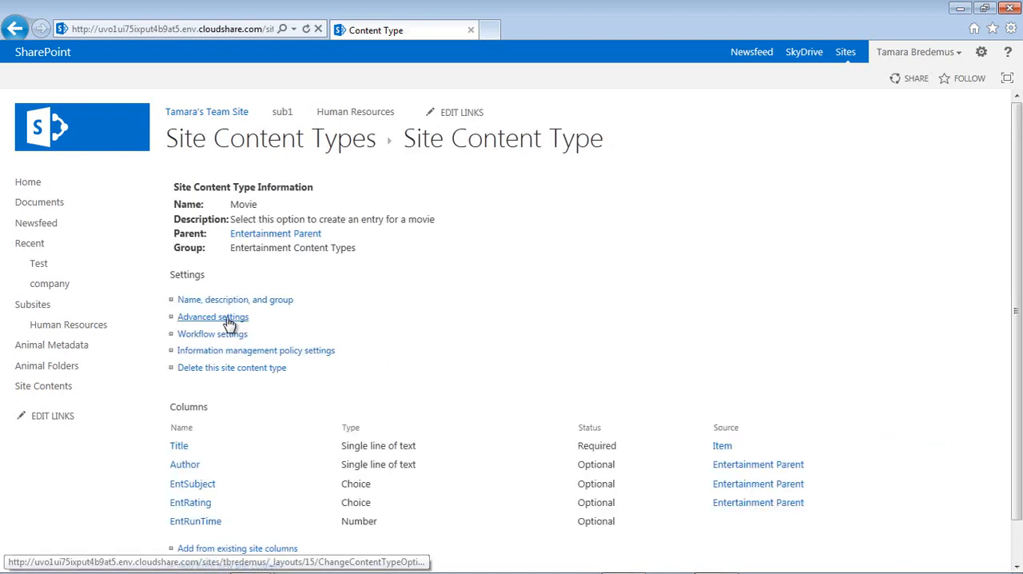
pyautogui.click(229, 320)
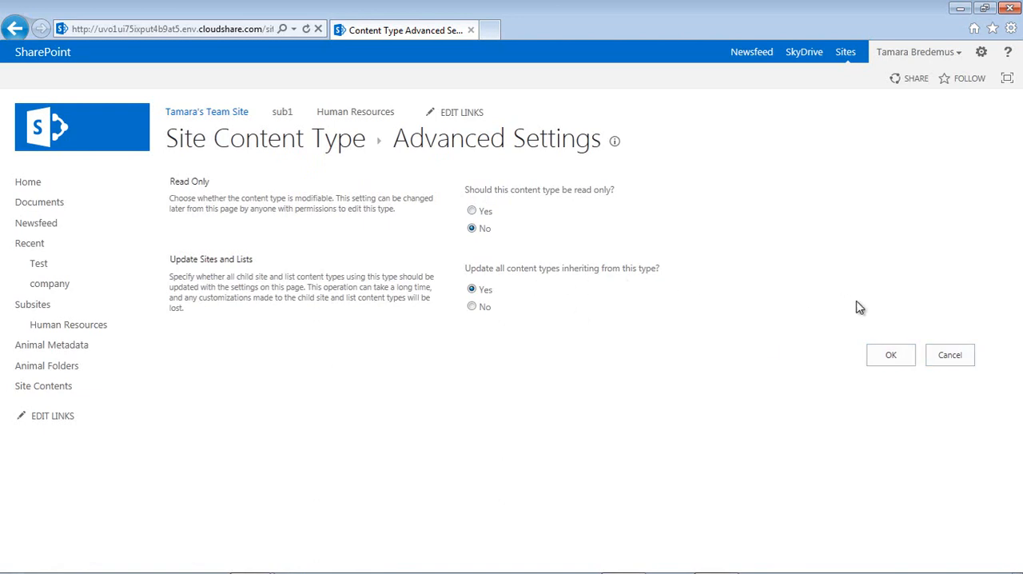
pyautogui.click(953, 357)
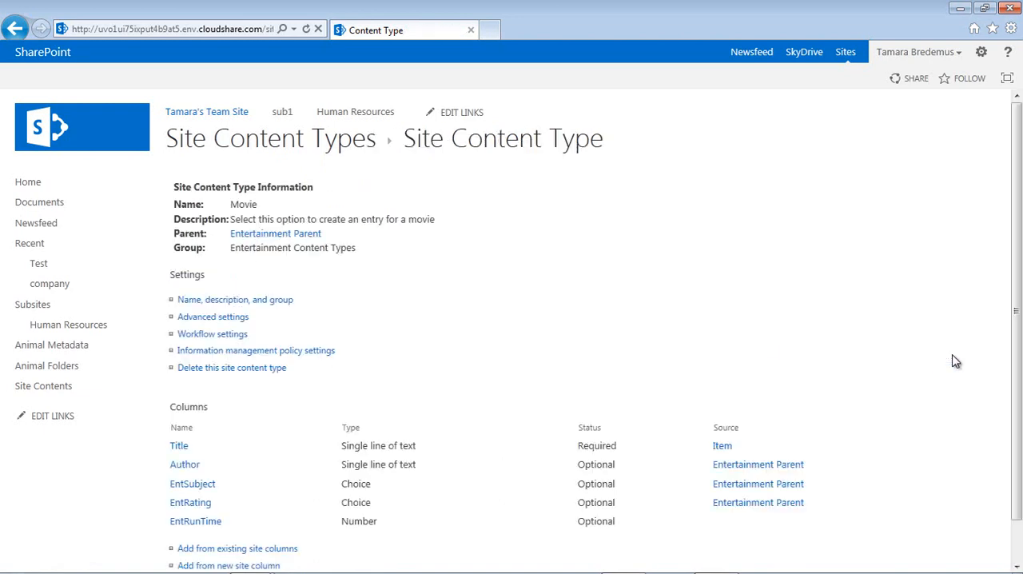
pyautogui.click(199, 337)
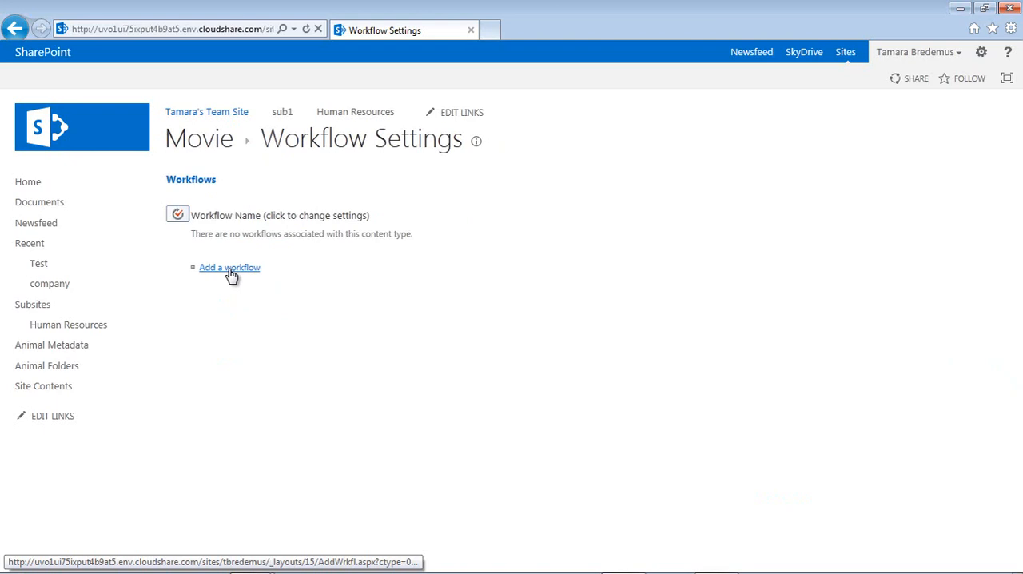
pyautogui.click(212, 147)
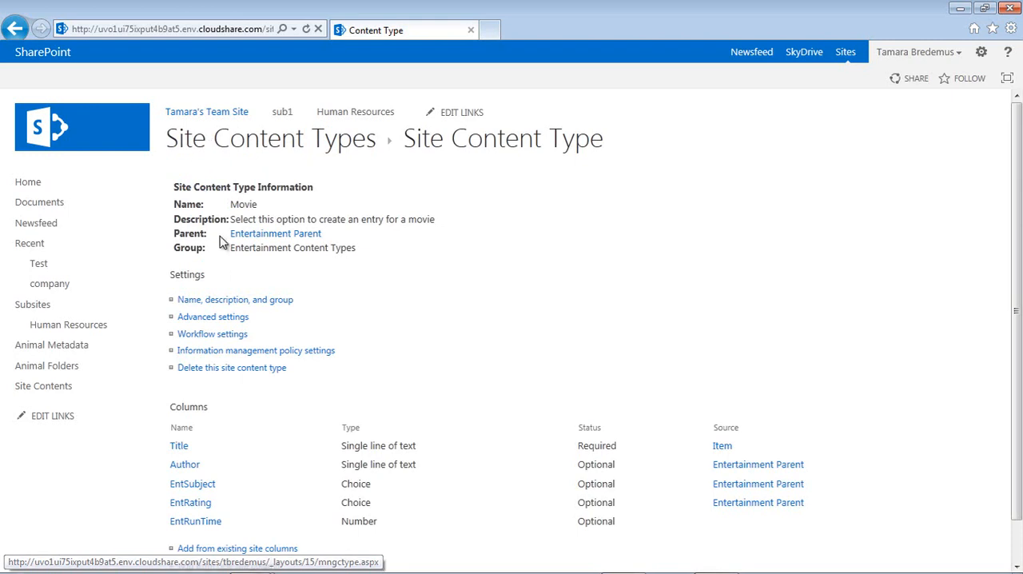
# - Try out a retention stage of Created Date + 7 years in Movie's information management policy, browse its actions, and leave without saving
pyautogui.click(199, 358)
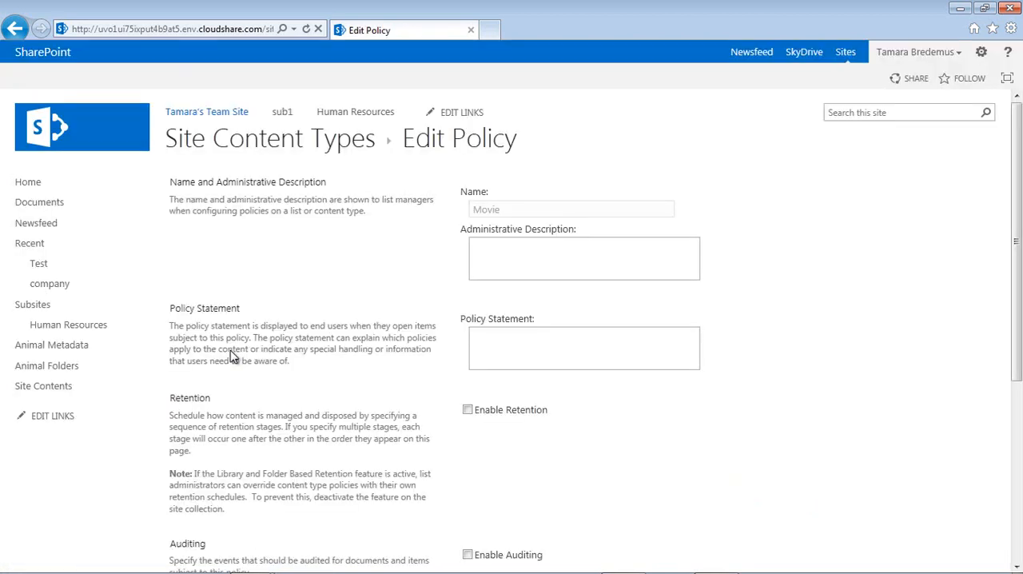
pyautogui.click(468, 411)
pyautogui.click(549, 465)
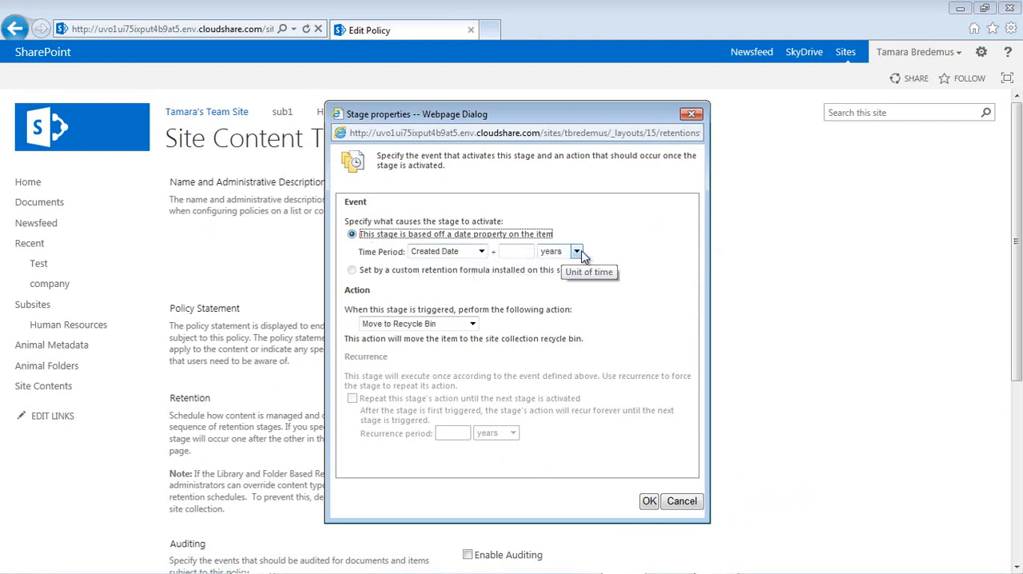
pyautogui.click(525, 251)
pyautogui.write('7')
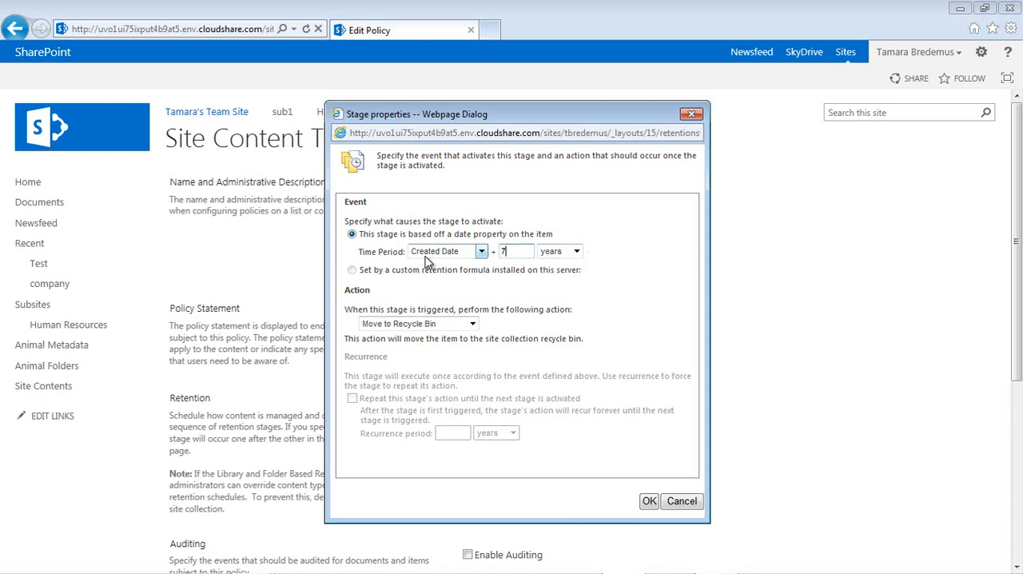
pyautogui.click(472, 324)
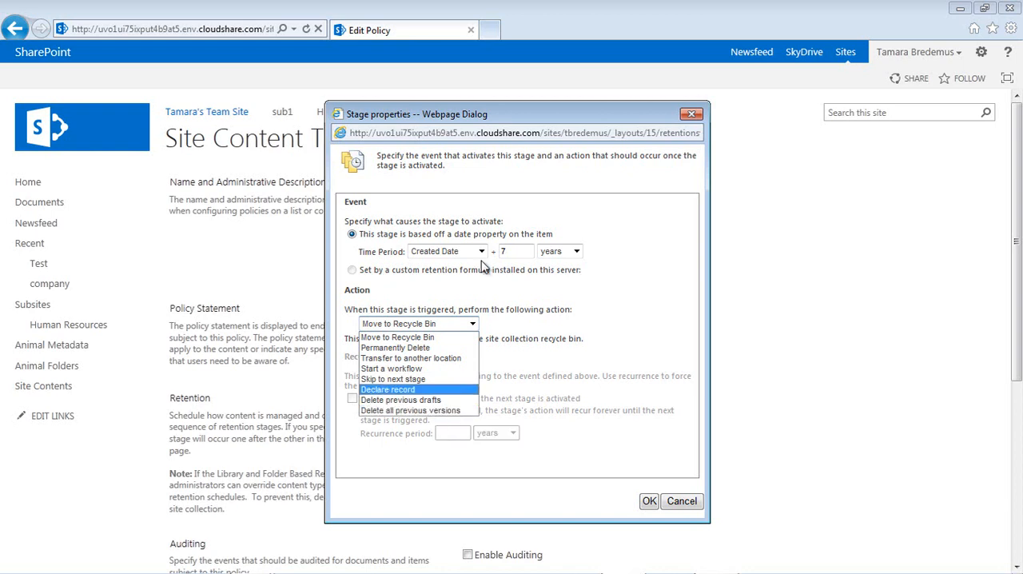
pyautogui.click(681, 502)
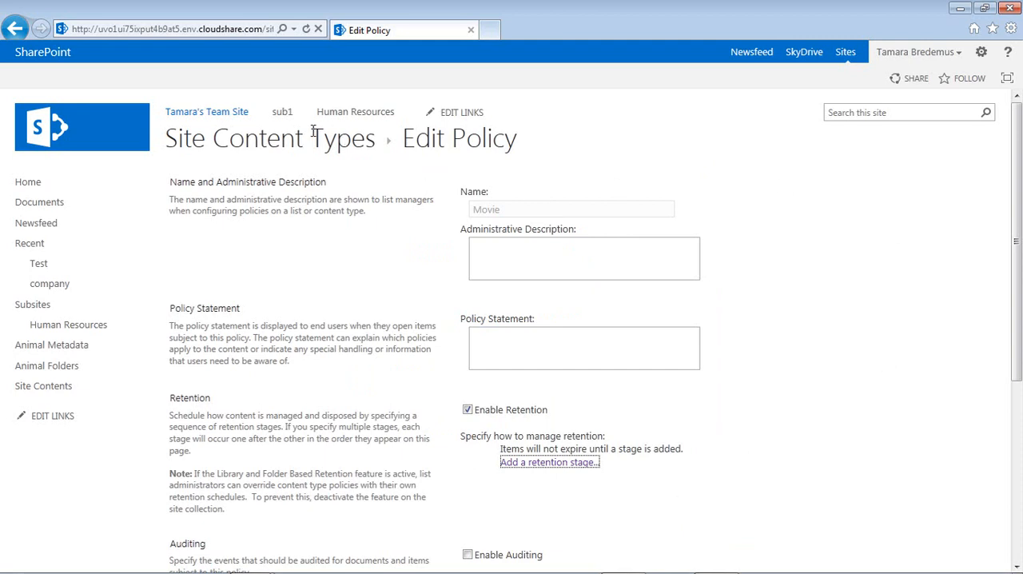
pyautogui.click(17, 35)
pyautogui.click(13, 30)
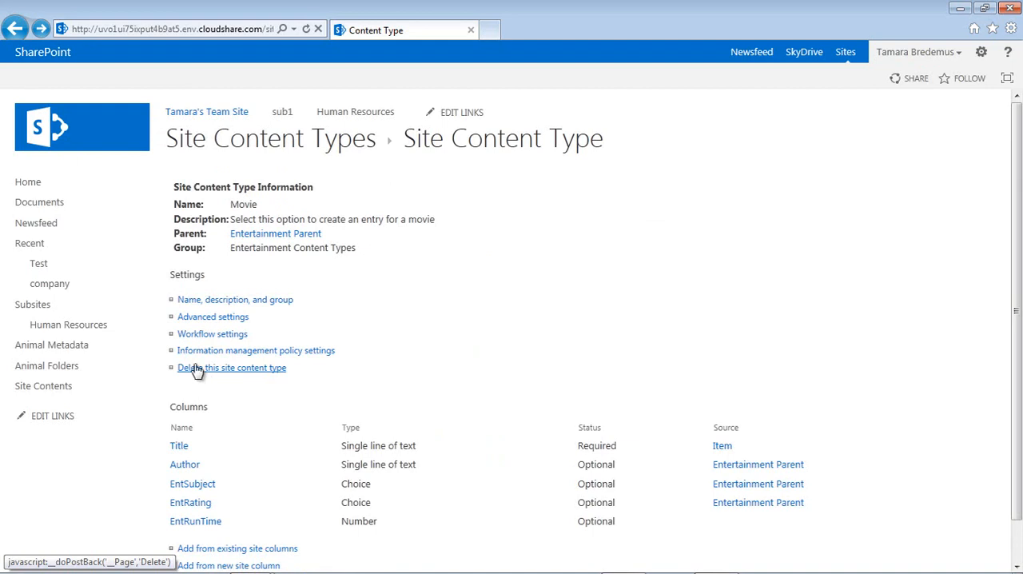
# - Go to the sub1 subsite and add a custom list named Entertianment
pyautogui.click(249, 143)
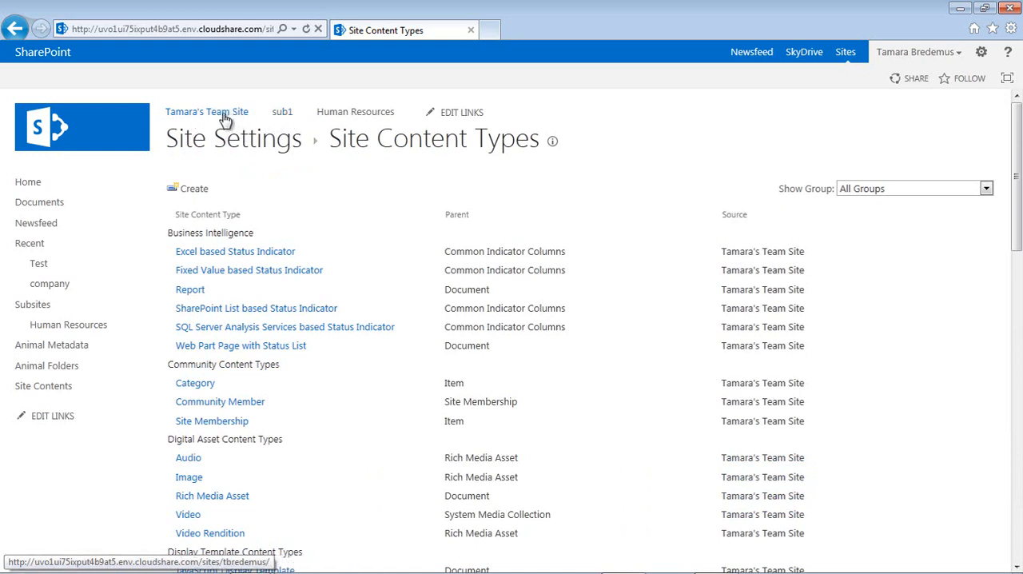
pyautogui.click(284, 116)
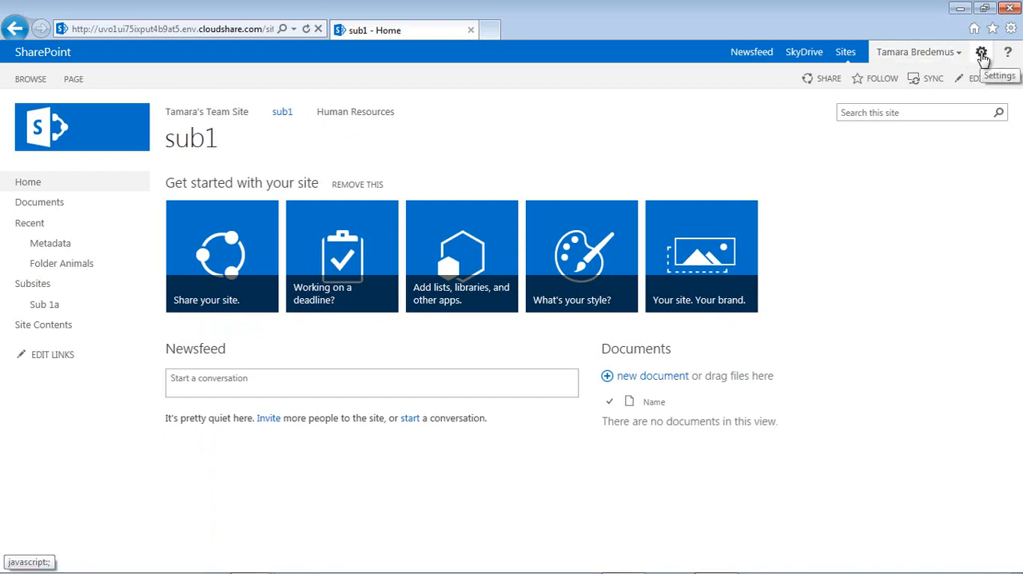
pyautogui.click(981, 54)
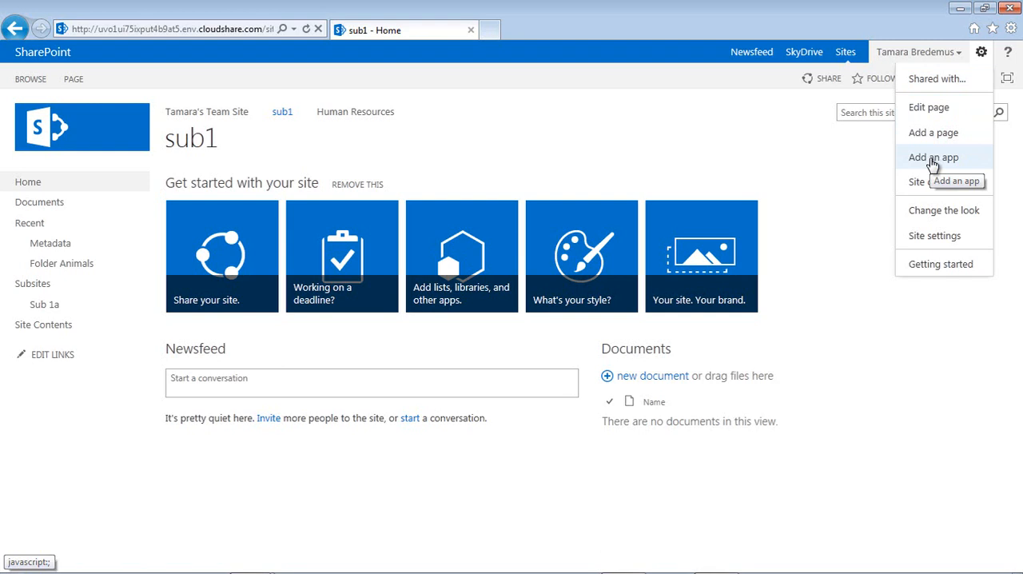
pyautogui.click(933, 159)
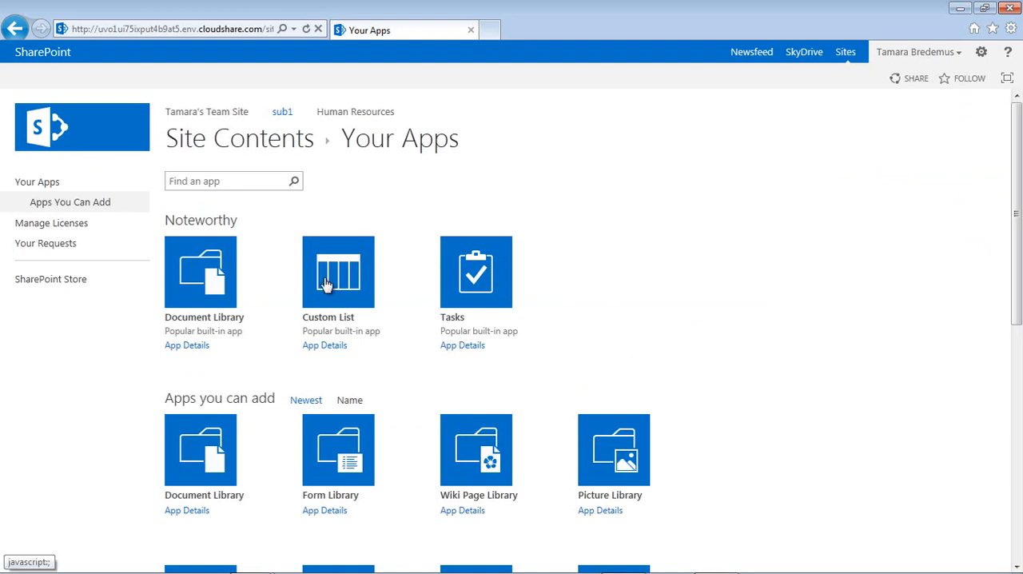
pyautogui.click(326, 284)
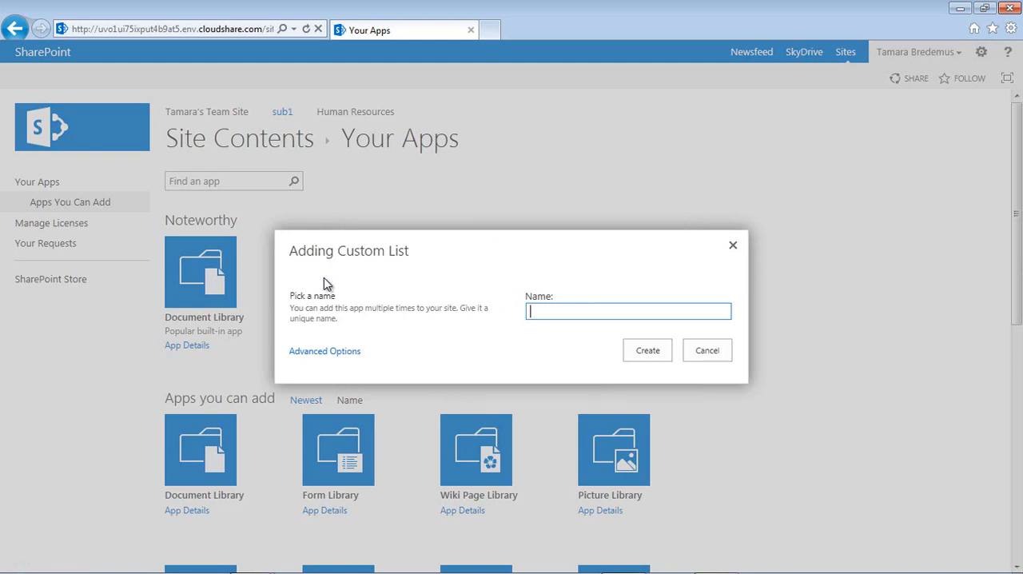
pyautogui.write('Entertianment')
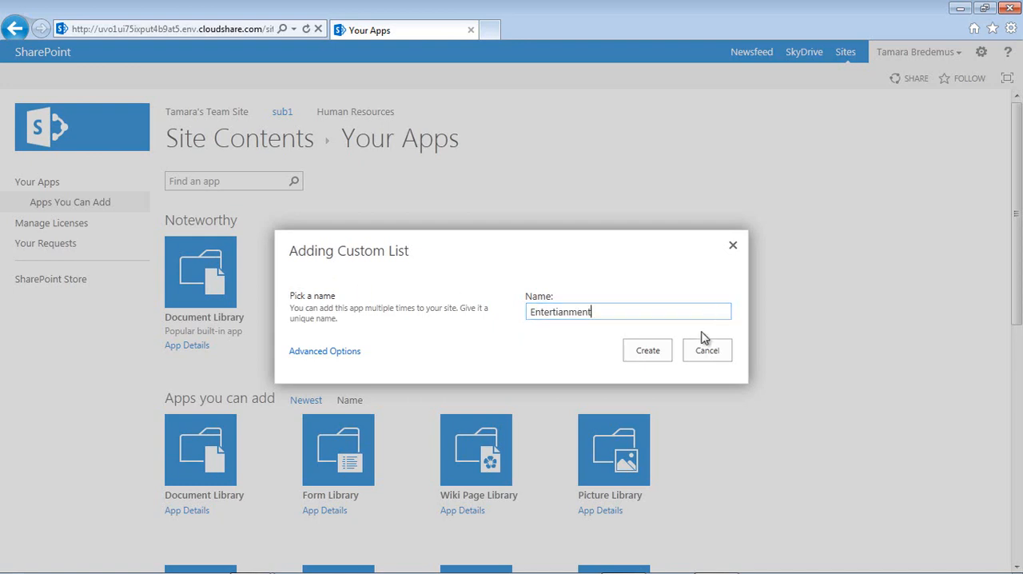
pyautogui.click(664, 352)
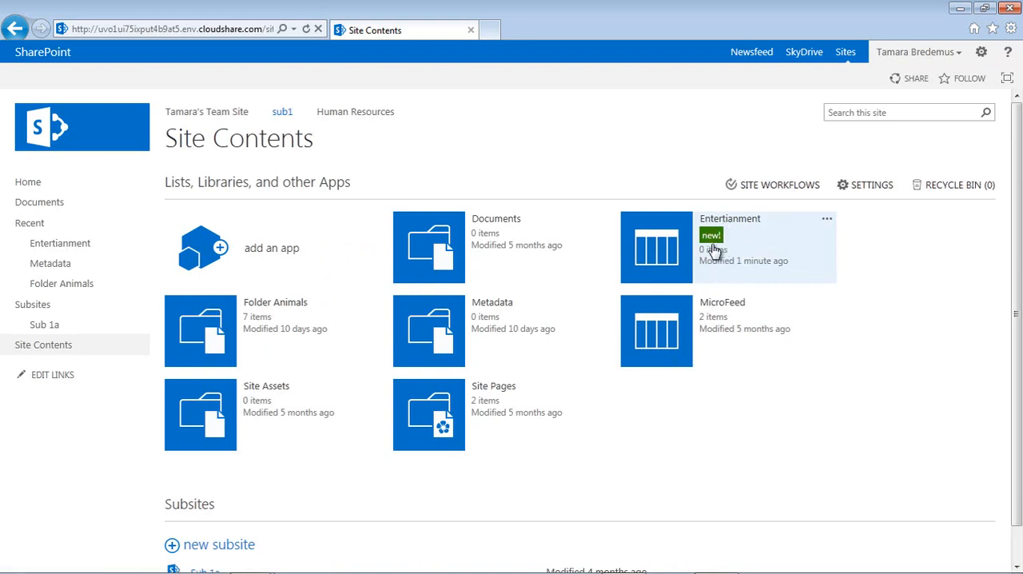
# - Allow management of content types in the Entertianment list's advanced settings and save them
pyautogui.click(660, 258)
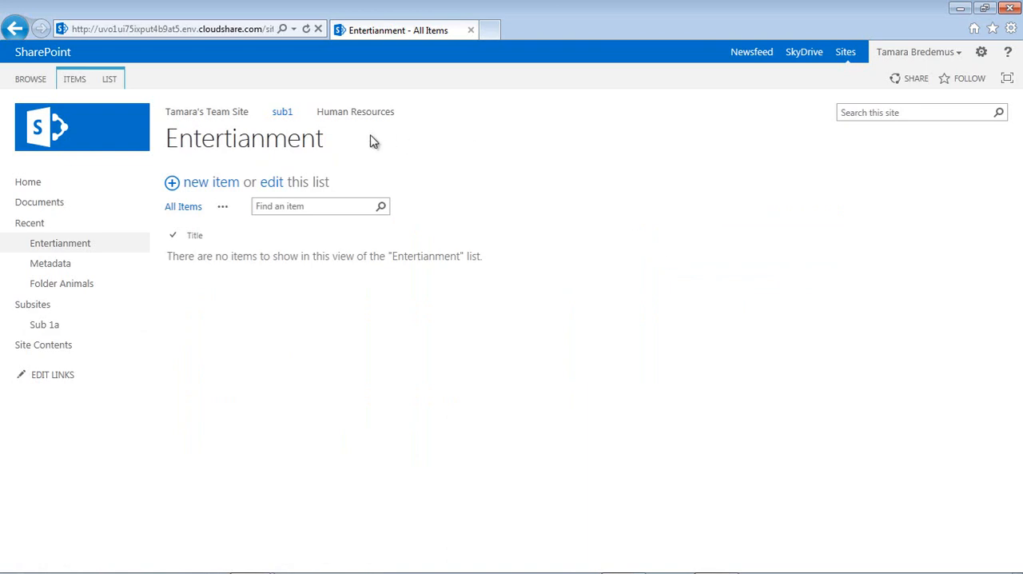
pyautogui.click(113, 83)
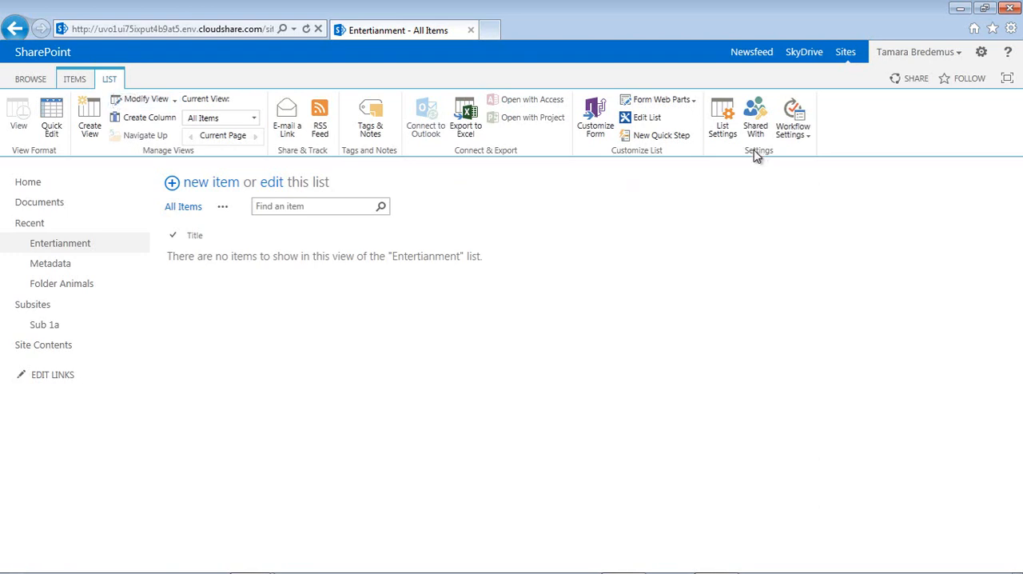
pyautogui.click(723, 112)
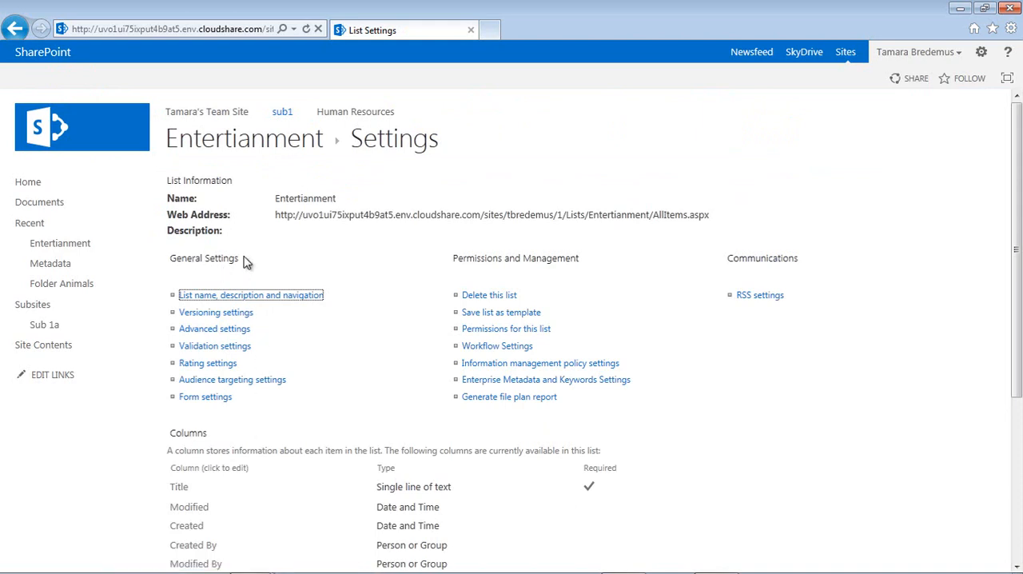
pyautogui.click(224, 333)
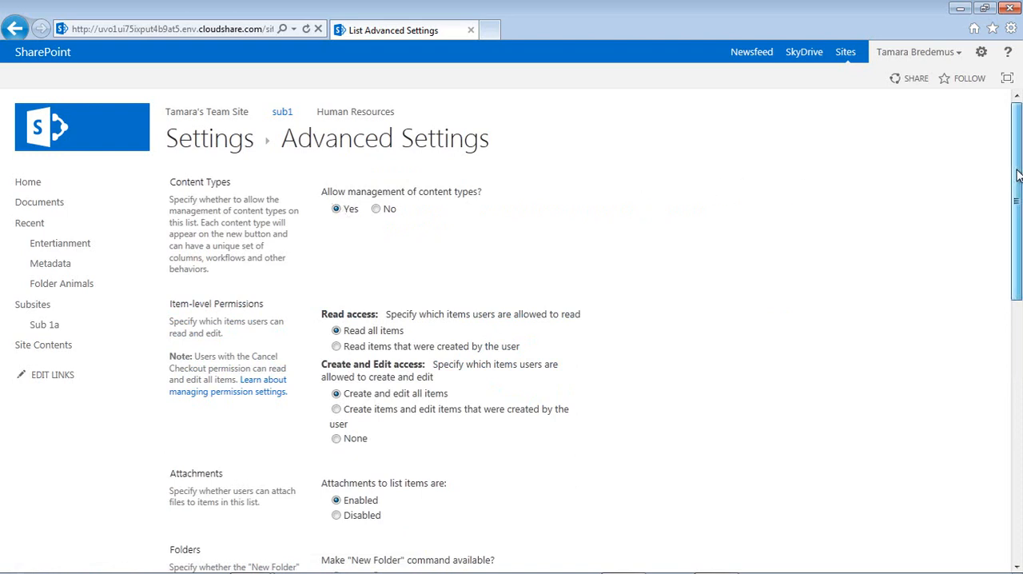
pyautogui.moveTo(1017, 175); pyautogui.dragTo(1015, 445)
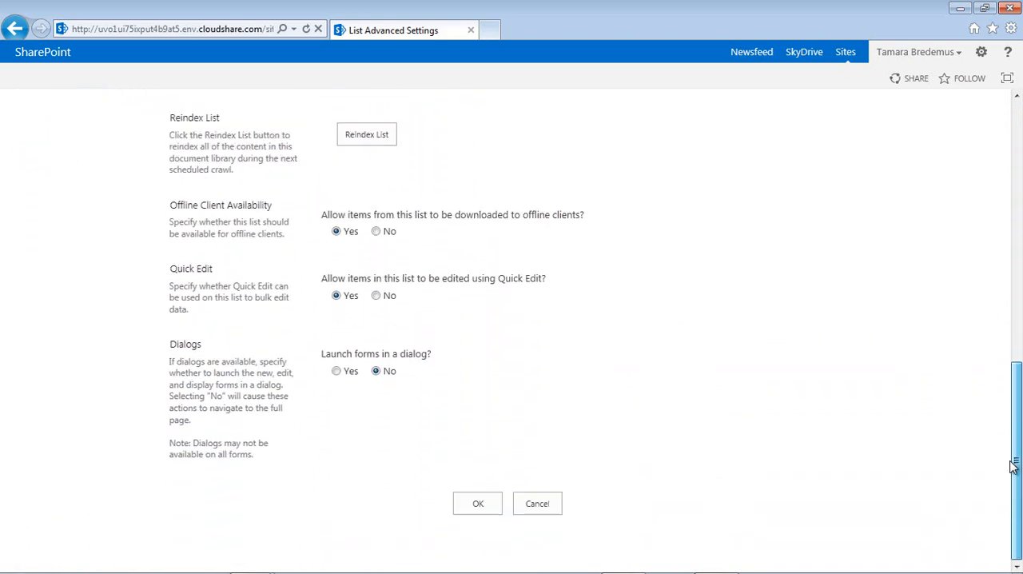
pyautogui.click(479, 503)
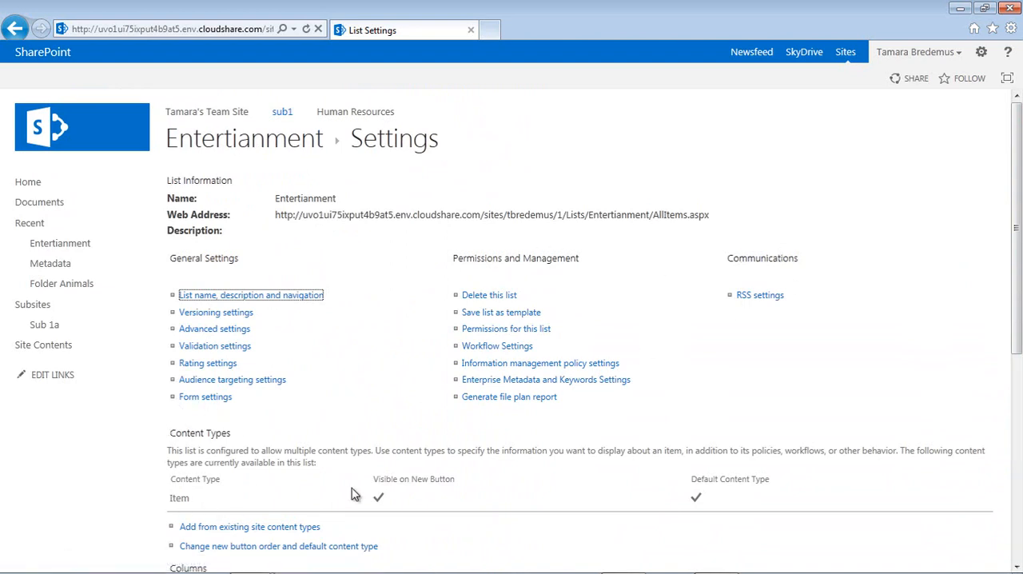
# - Add the Book and Movie content types from the Entertainment Content Types group to the Entertianment list
pyautogui.moveTo(1017, 343); pyautogui.dragTo(1009, 429)
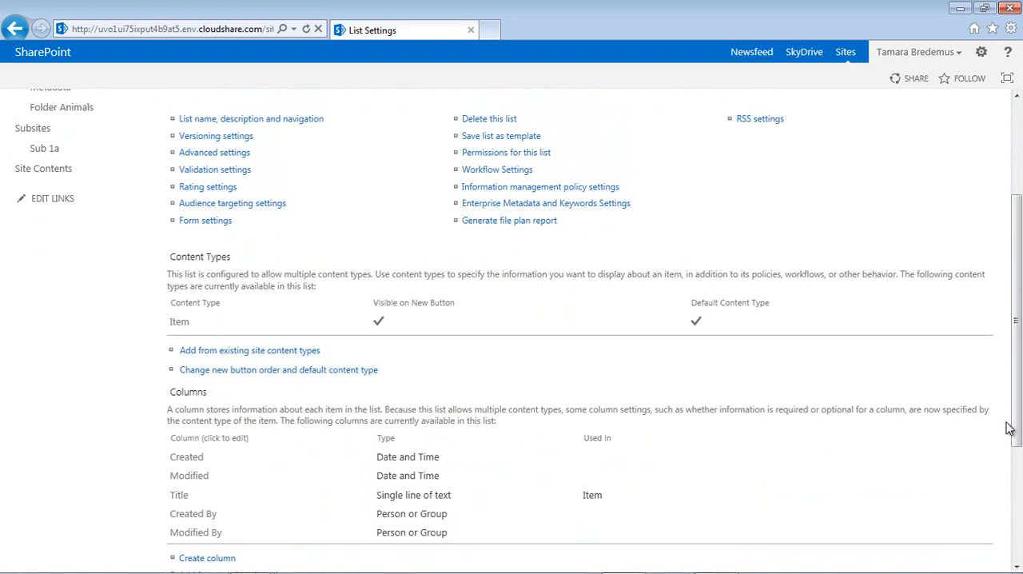
pyautogui.click(223, 356)
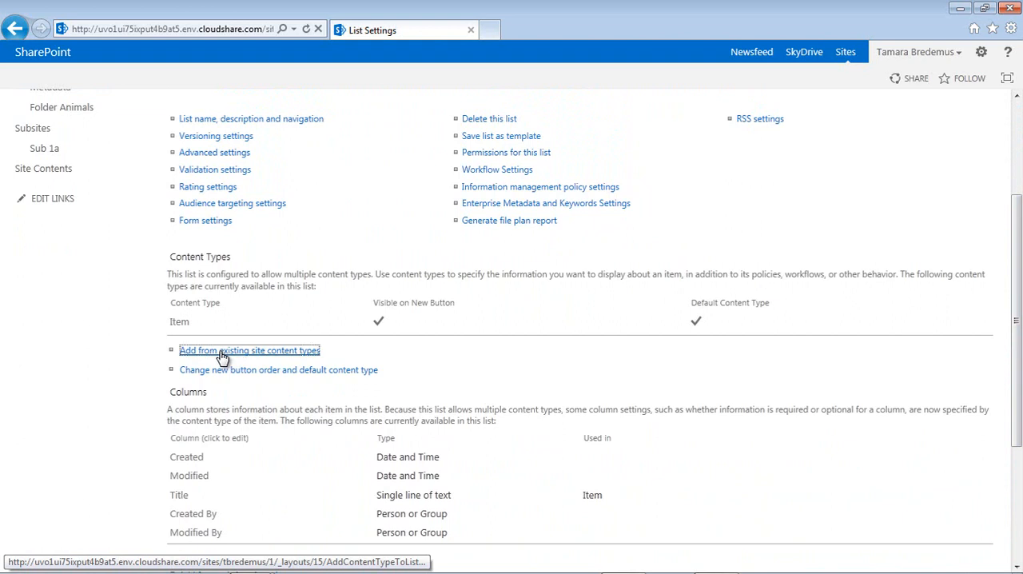
pyautogui.click(428, 209)
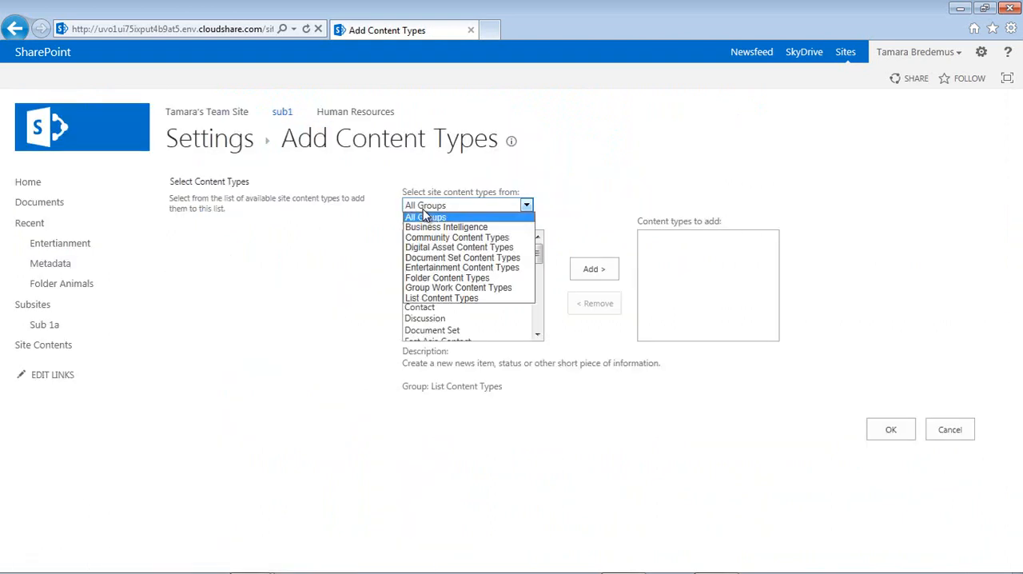
pyautogui.click(432, 268)
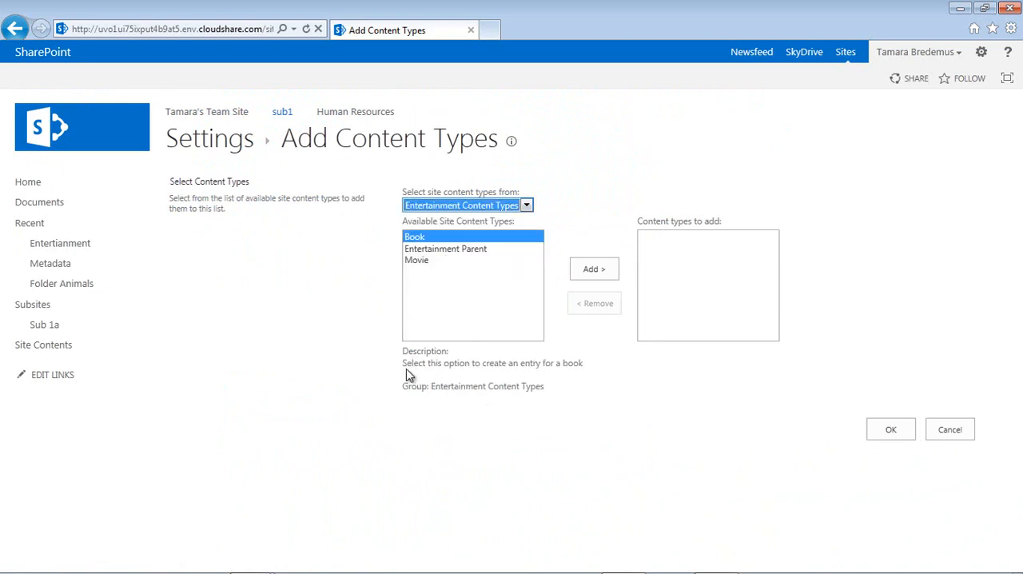
pyautogui.doubleClick(412, 239)
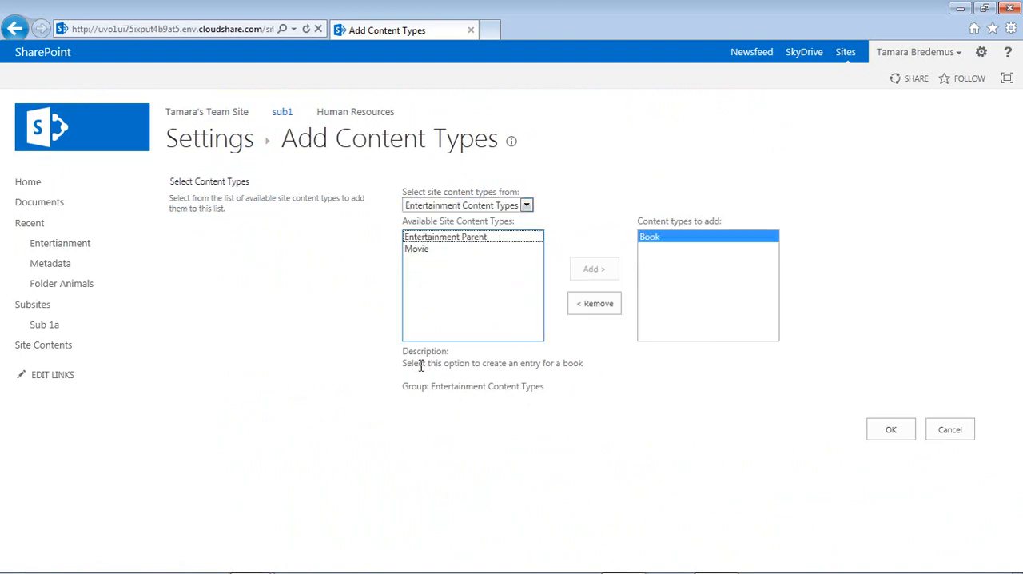
pyautogui.click(450, 242)
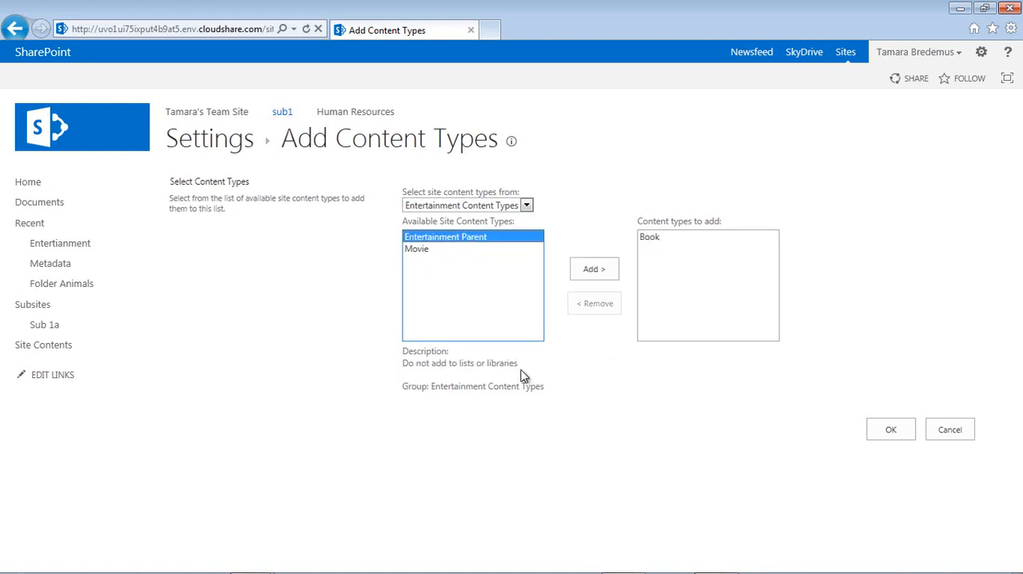
pyautogui.doubleClick(423, 250)
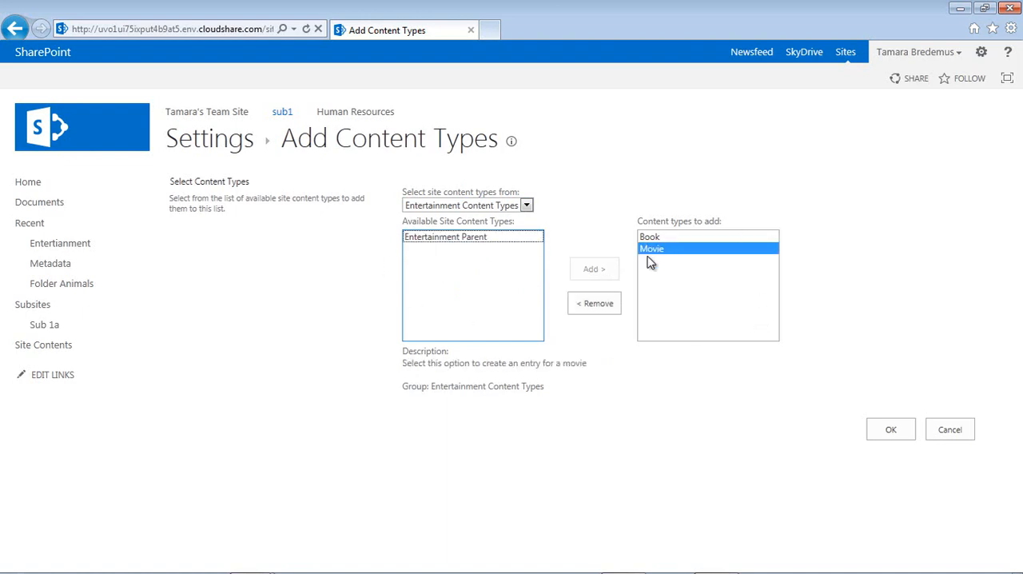
pyautogui.click(892, 431)
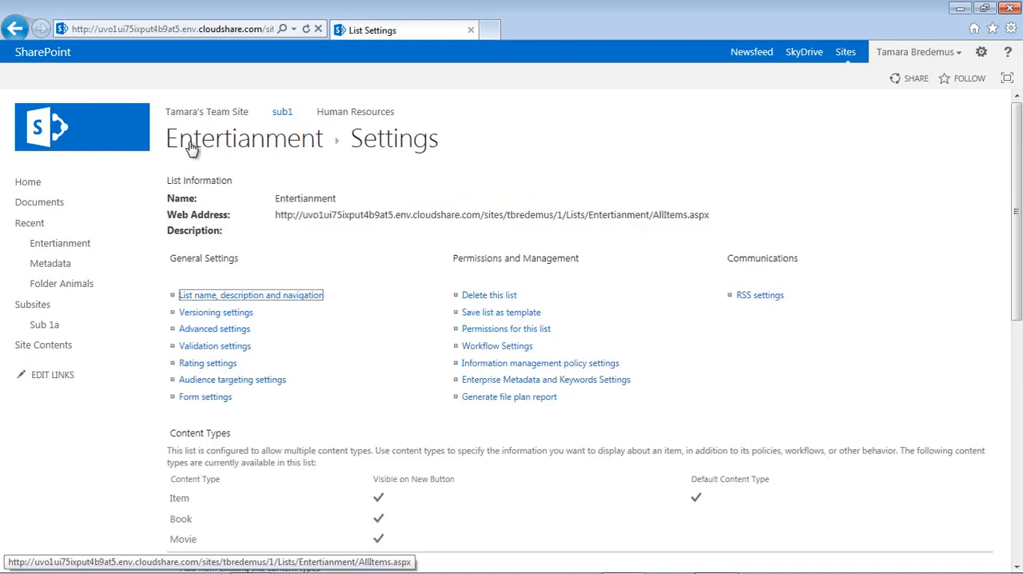
# - Examine the fields of the Book and Movie new item forms in the Entertianment list, cancelling each form without saving
pyautogui.click(200, 147)
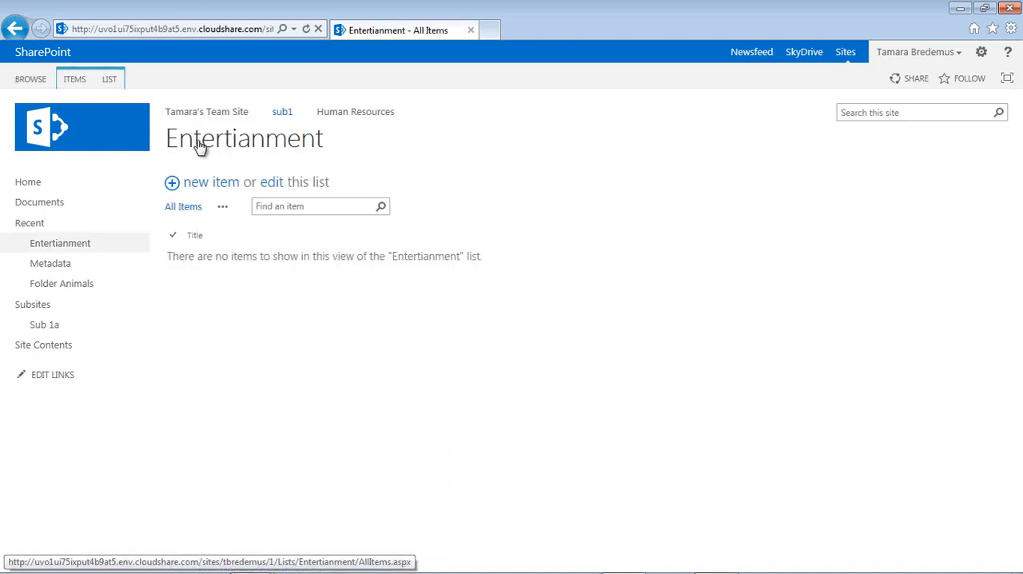
pyautogui.click(75, 80)
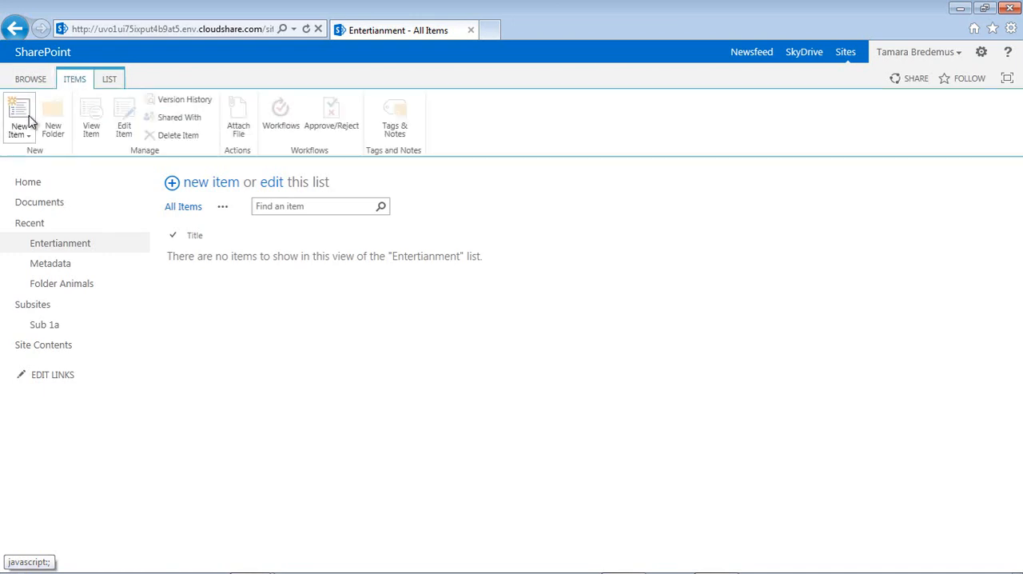
pyautogui.click(29, 133)
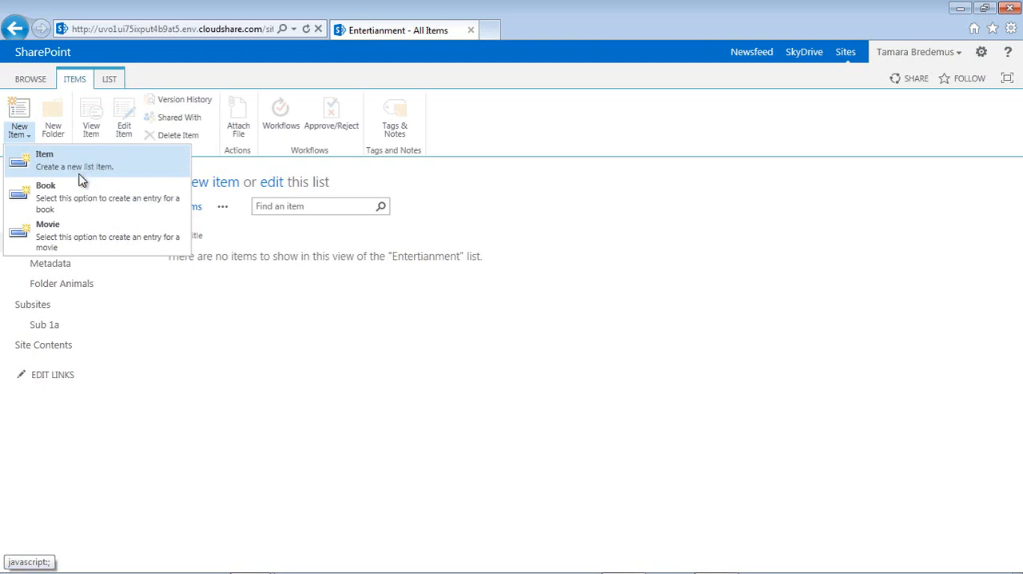
pyautogui.click(57, 207)
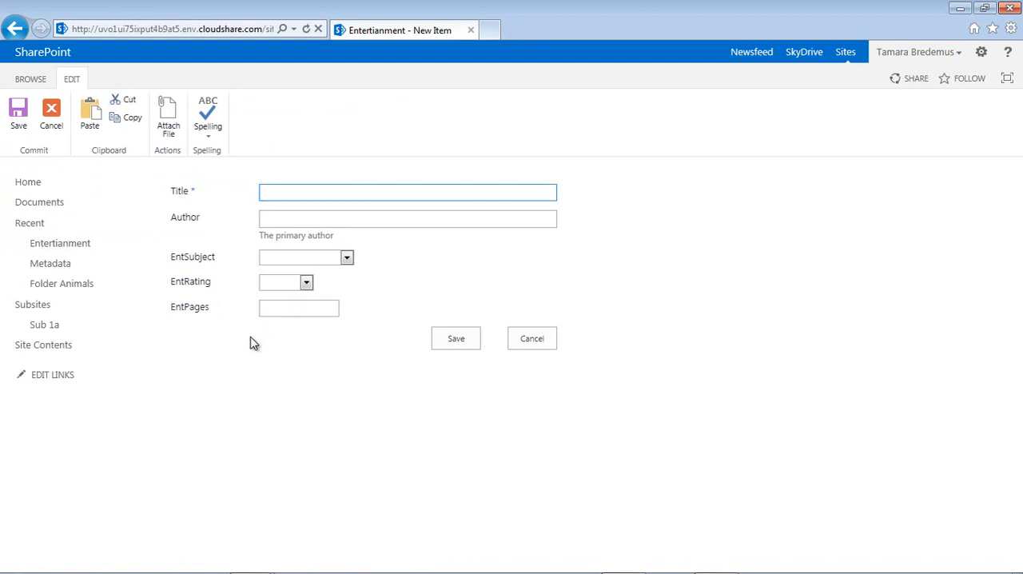
pyautogui.click(46, 116)
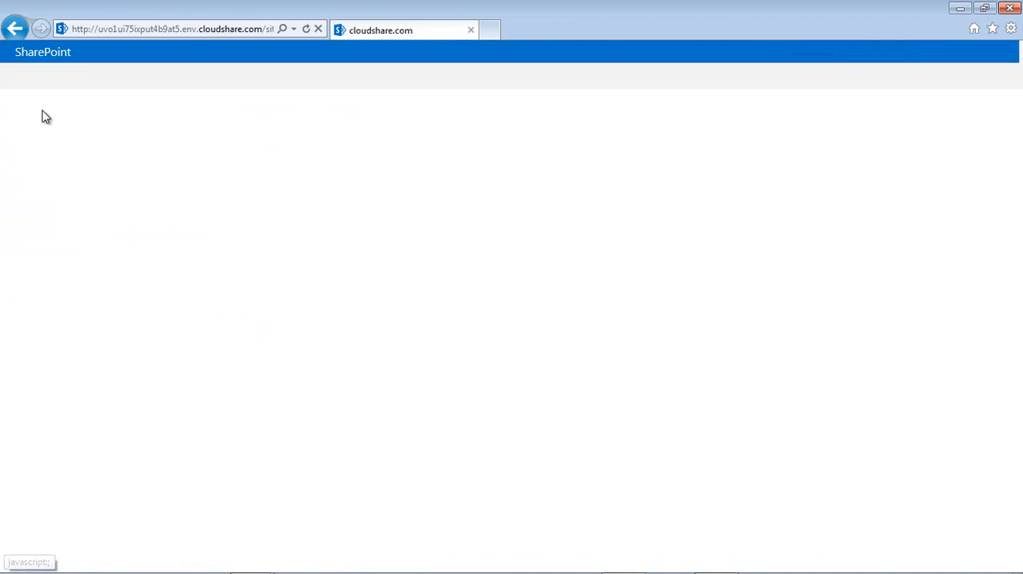
pyautogui.click(74, 80)
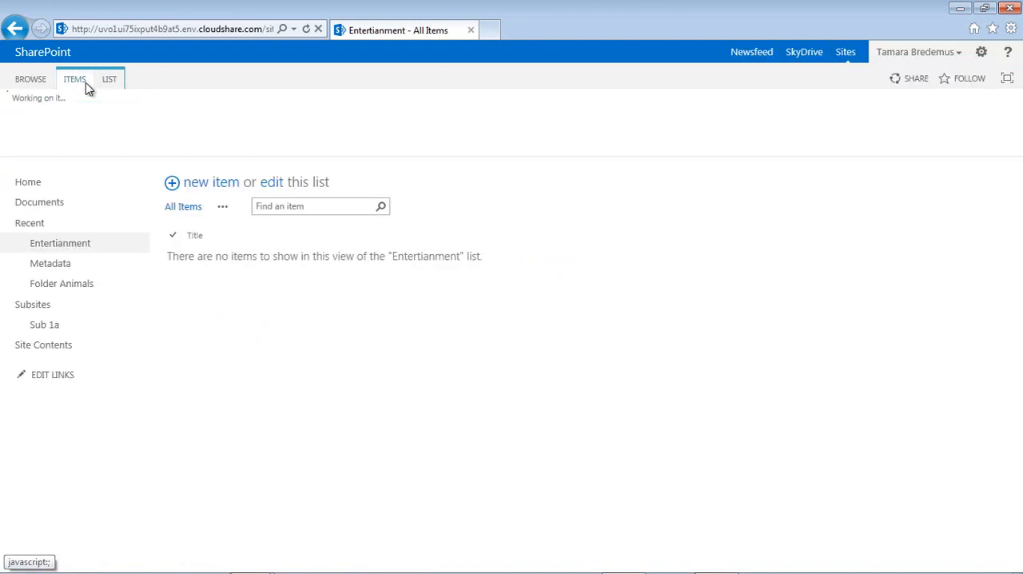
pyautogui.click(33, 144)
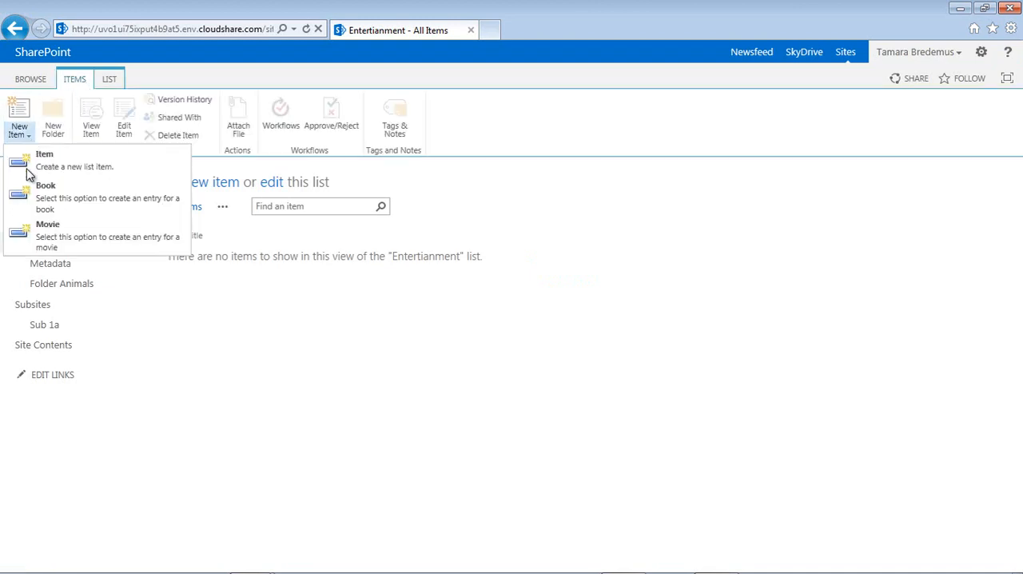
pyautogui.click(36, 239)
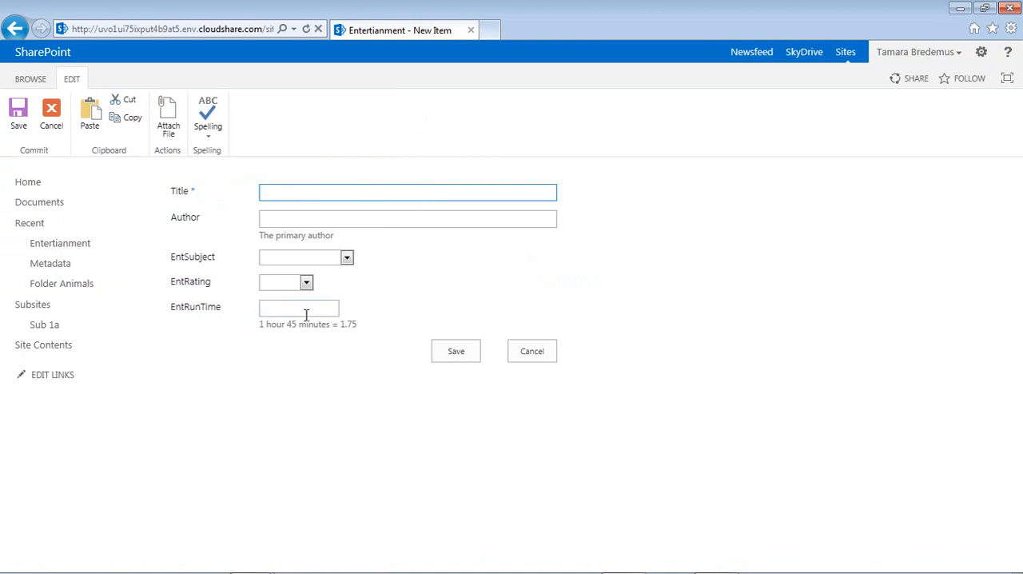
pyautogui.click(532, 352)
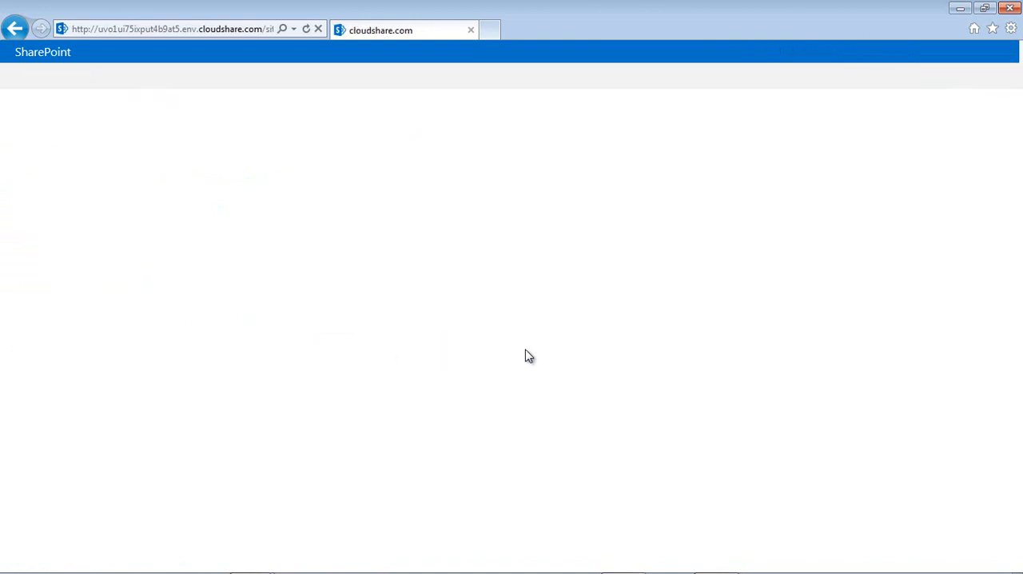
# - Examine the Item content type's new form and the list's default new item form, cancelling both without saving
pyautogui.click(83, 77)
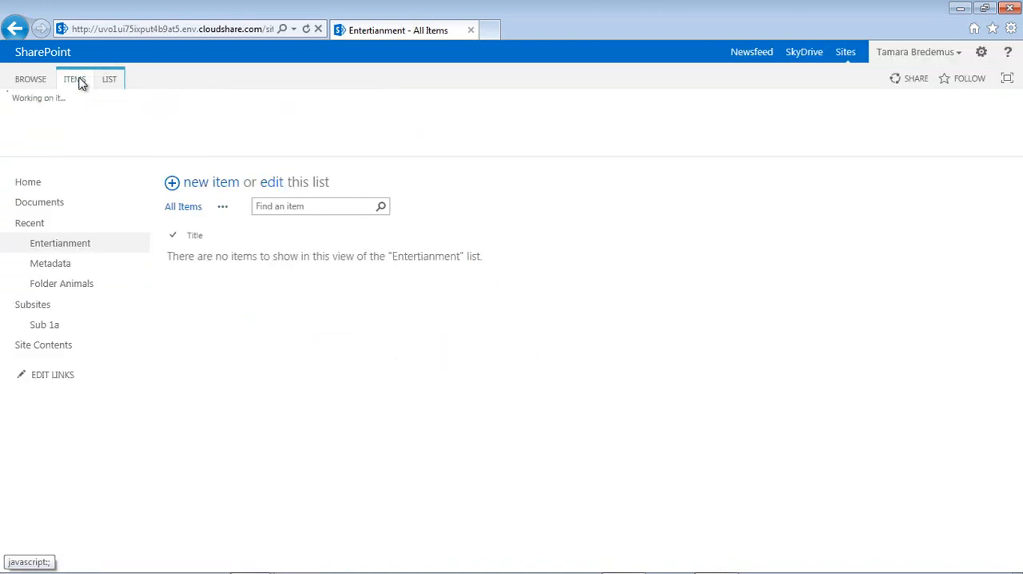
pyautogui.click(30, 139)
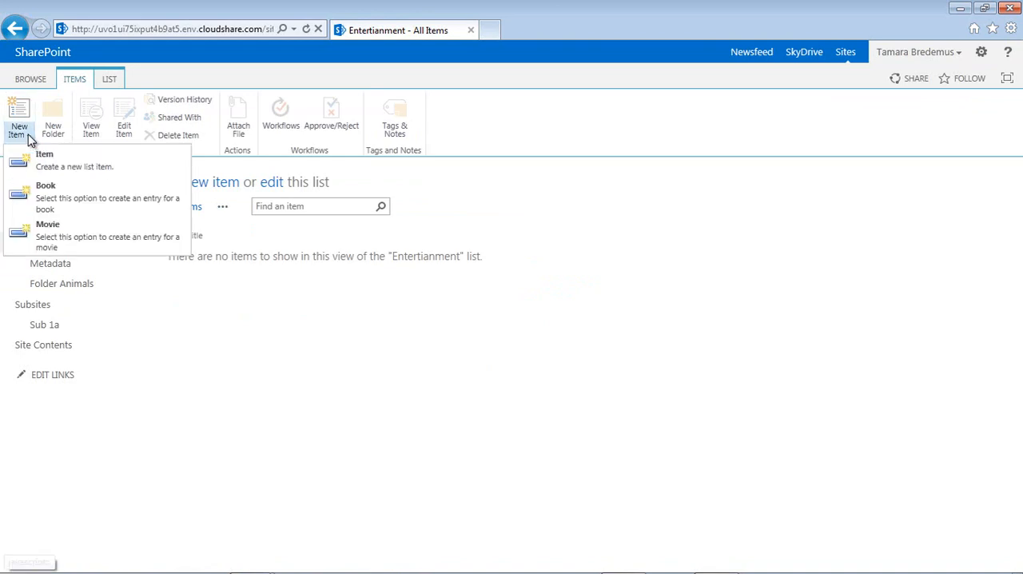
pyautogui.click(79, 170)
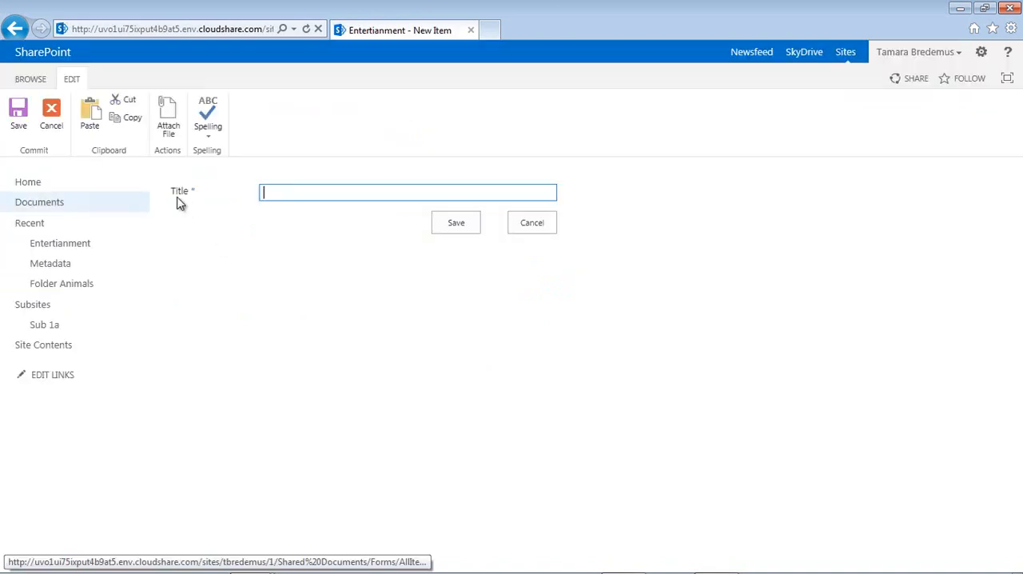
pyautogui.click(550, 224)
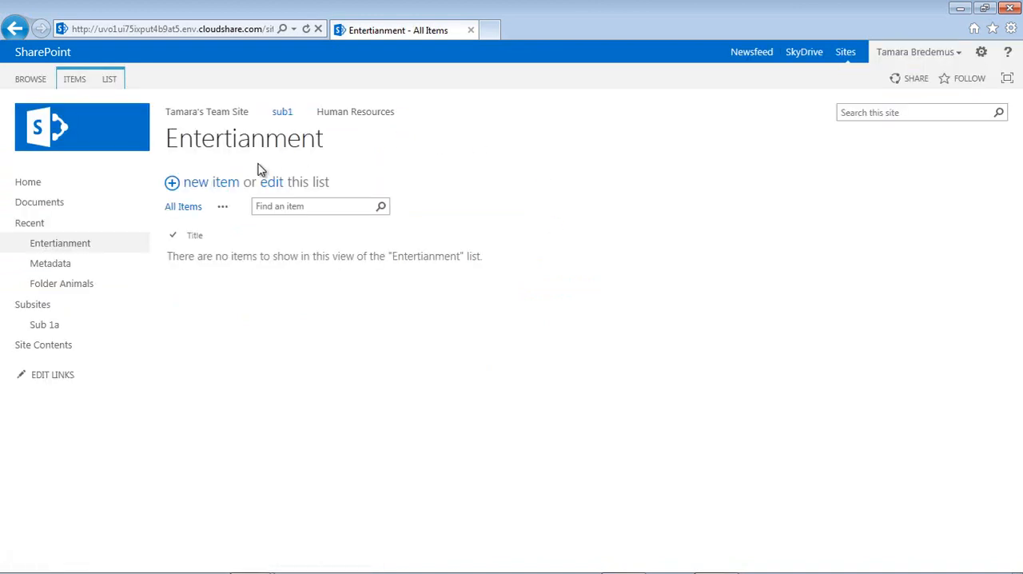
pyautogui.click(195, 190)
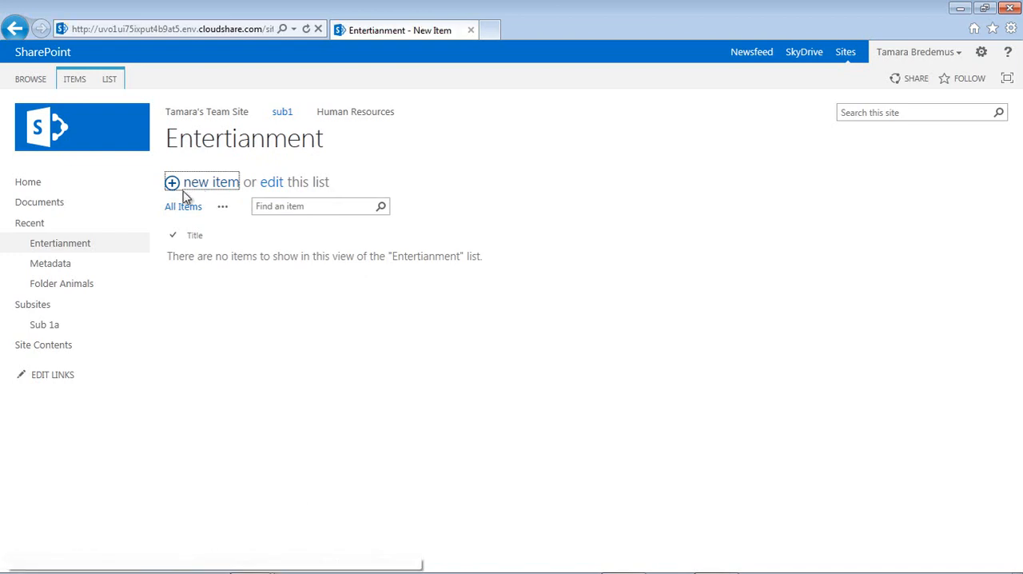
pyautogui.click(531, 223)
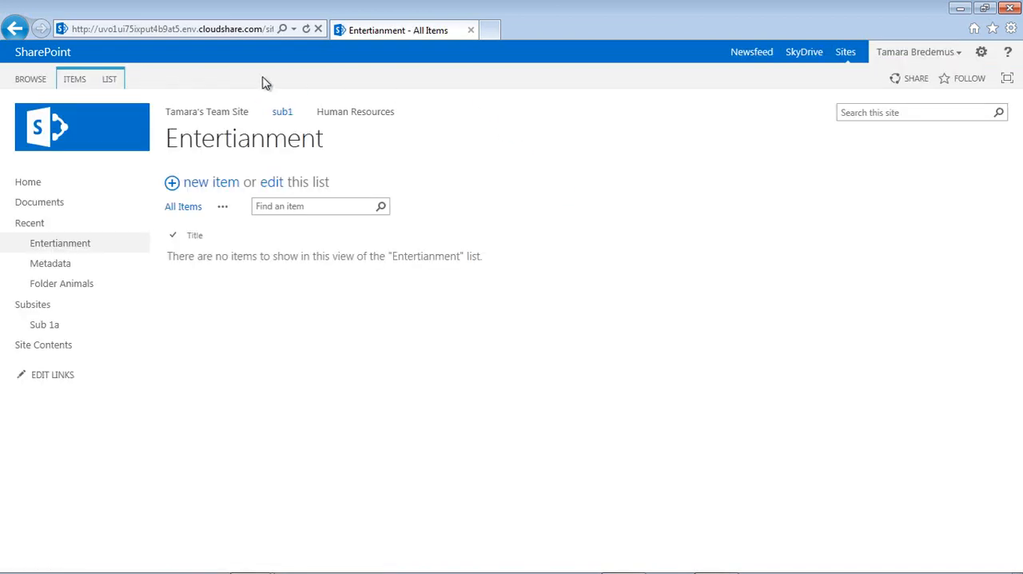
# - Hide the Item content type from the Entertianment list's new button, save the change and return to the list
pyautogui.click(112, 81)
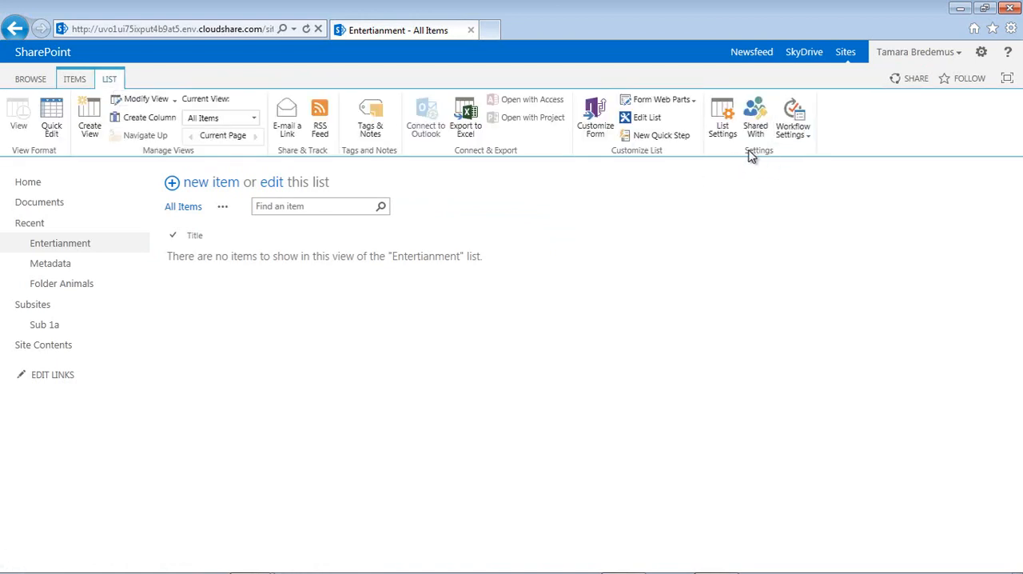
pyautogui.click(723, 112)
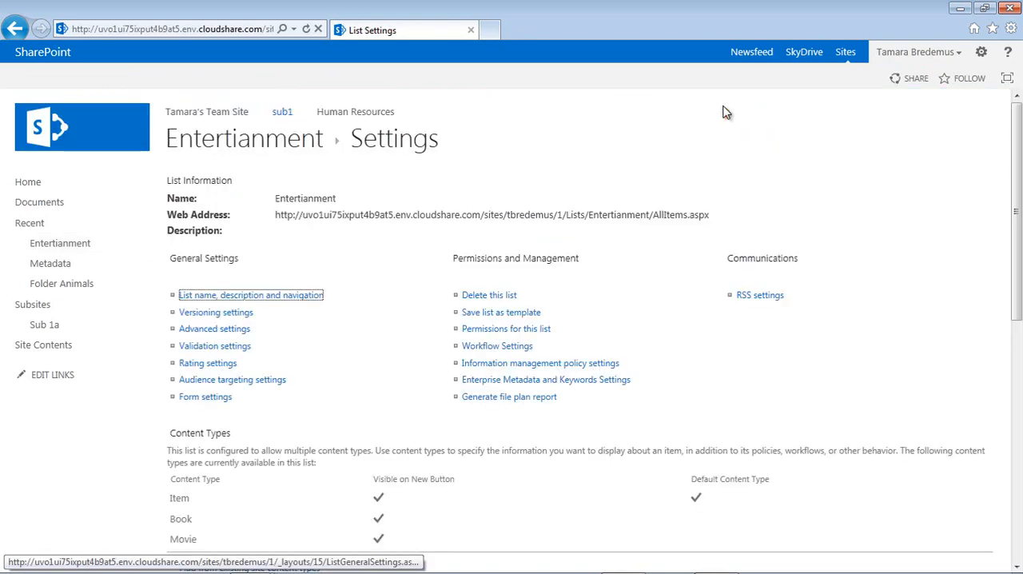
pyautogui.moveTo(1017, 155); pyautogui.dragTo(1018, 271)
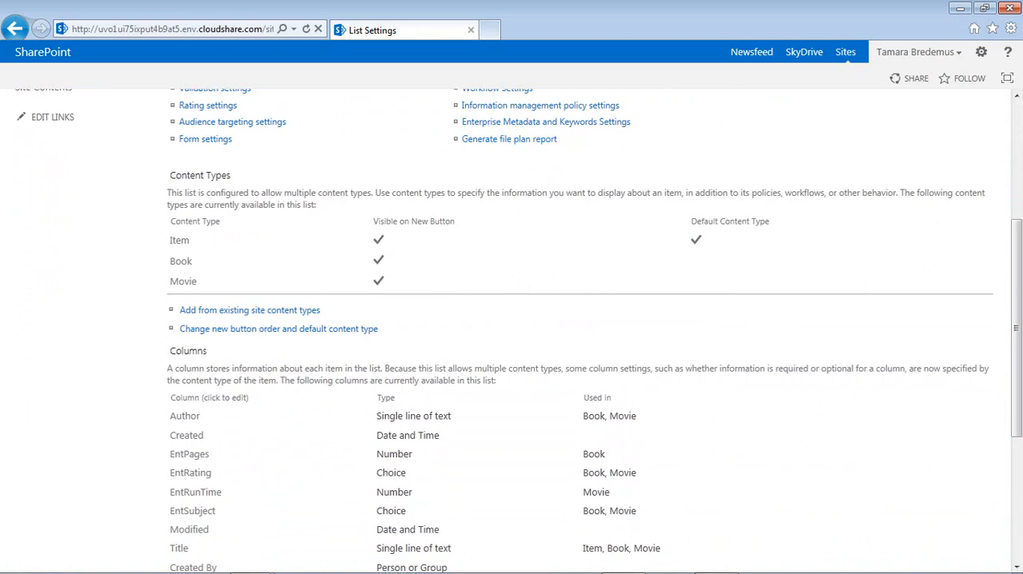
pyautogui.click(295, 333)
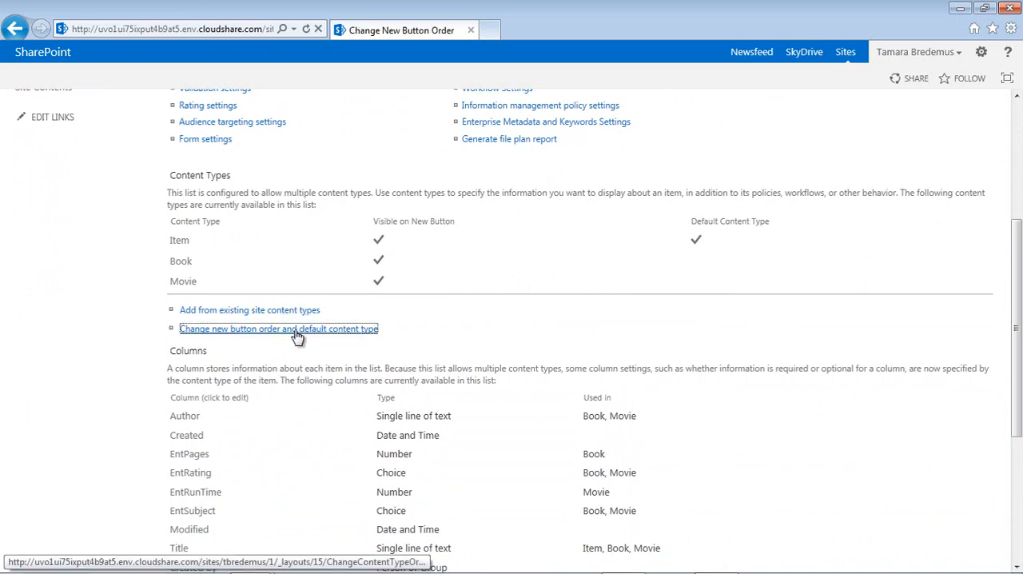
pyautogui.click(482, 211)
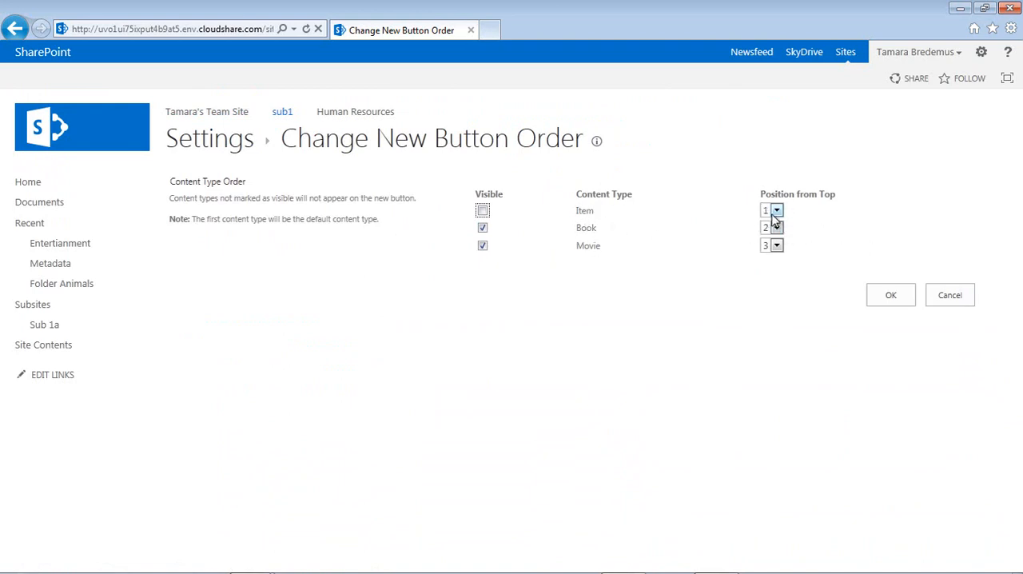
pyautogui.click(890, 294)
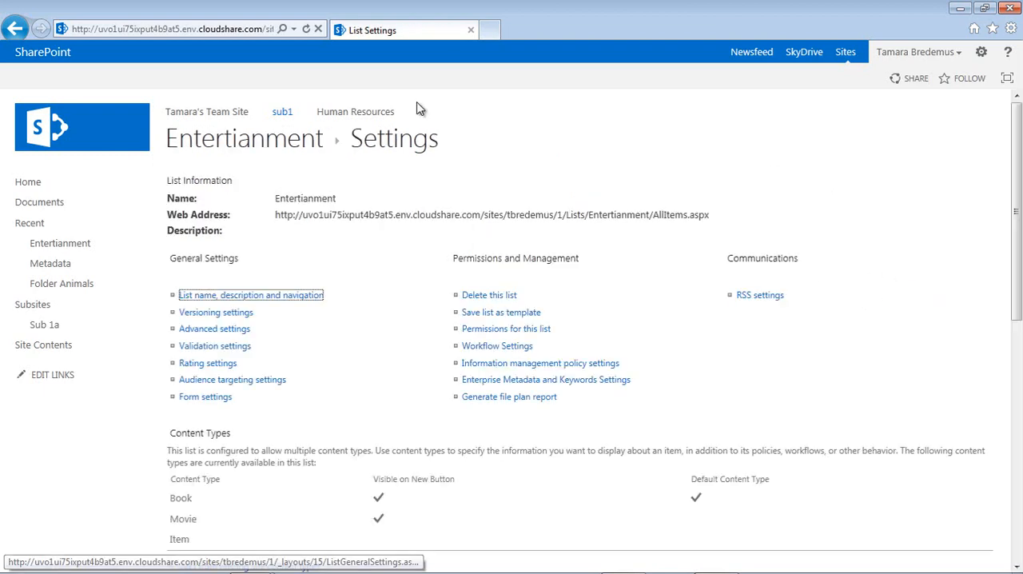
pyautogui.click(214, 144)
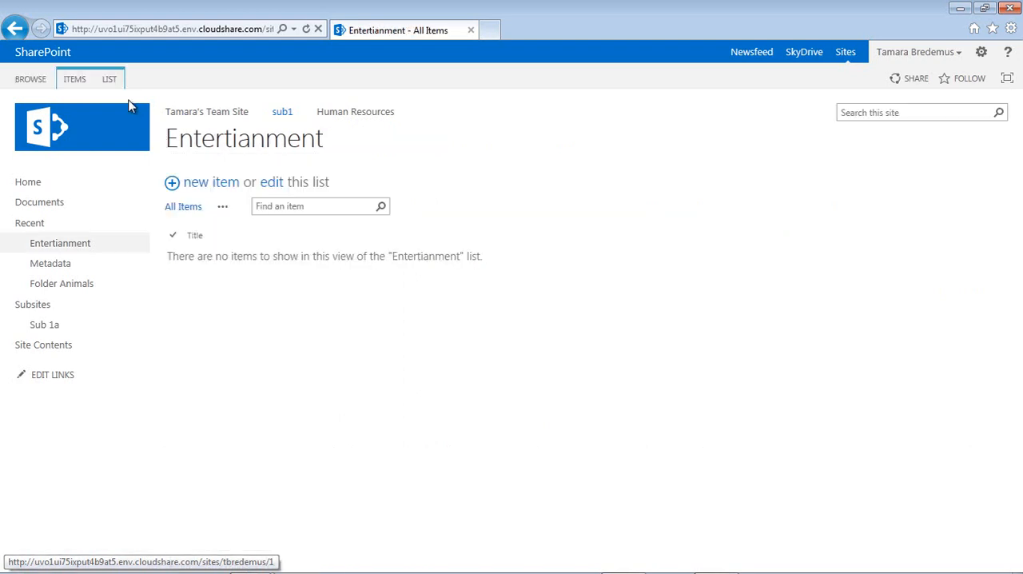
# - Start a new Movie item in the Entertianment list with the title Ghost and the author Spielberg
pyautogui.click(81, 84)
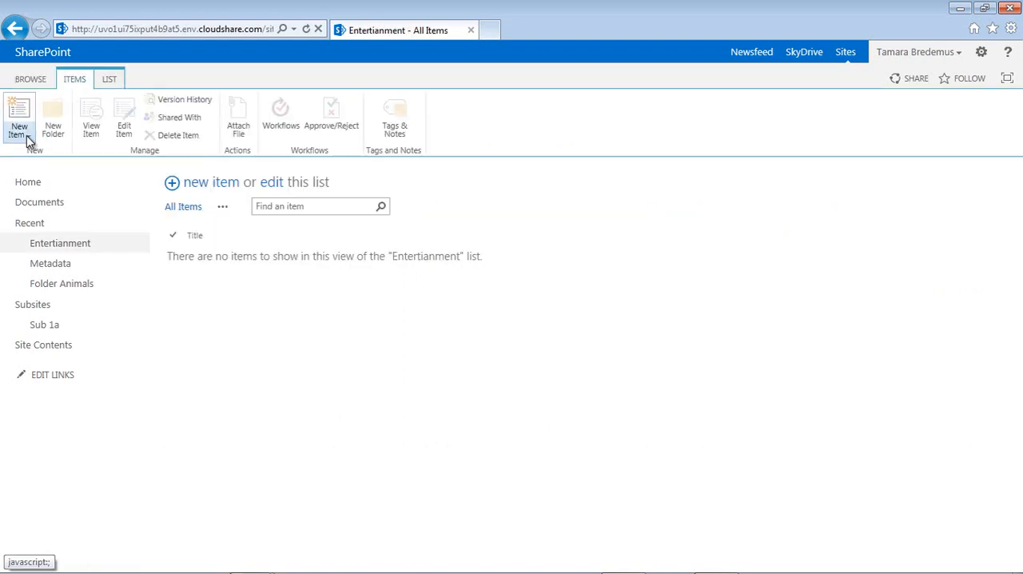
pyautogui.click(29, 136)
pyautogui.click(48, 201)
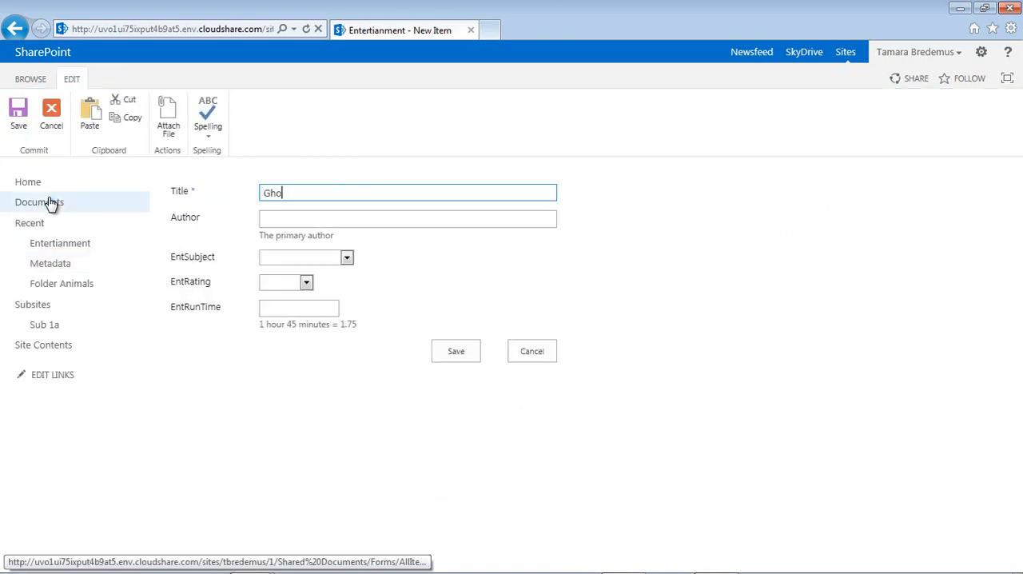
pyautogui.click(286, 220)
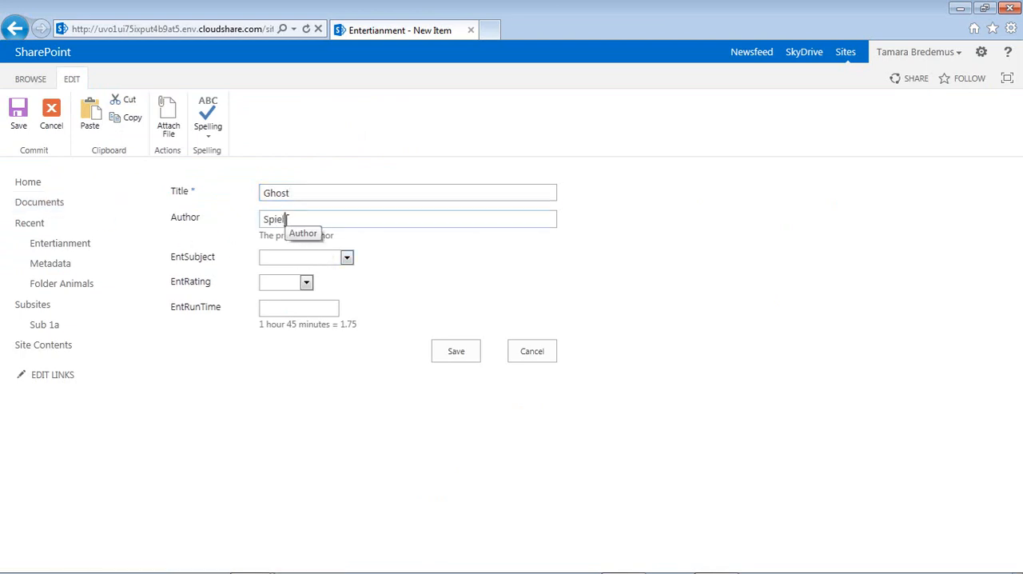
pyautogui.write('Spielberg')
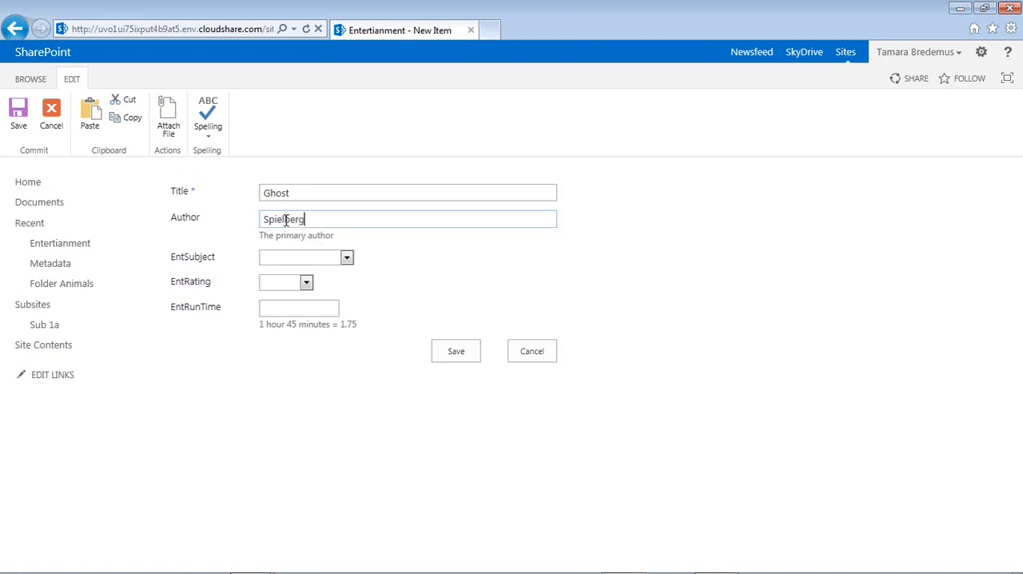
# - Set the Ghost item's EntSubject to Horror, EntRating to Adults and EntRunTime to 900.75, and save it
pyautogui.click(346, 258)
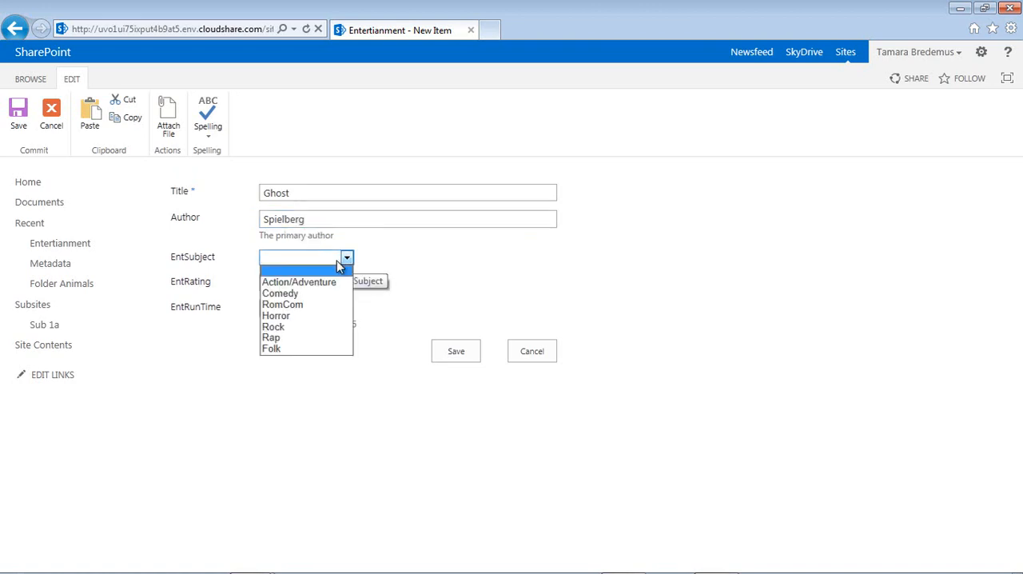
pyautogui.click(267, 317)
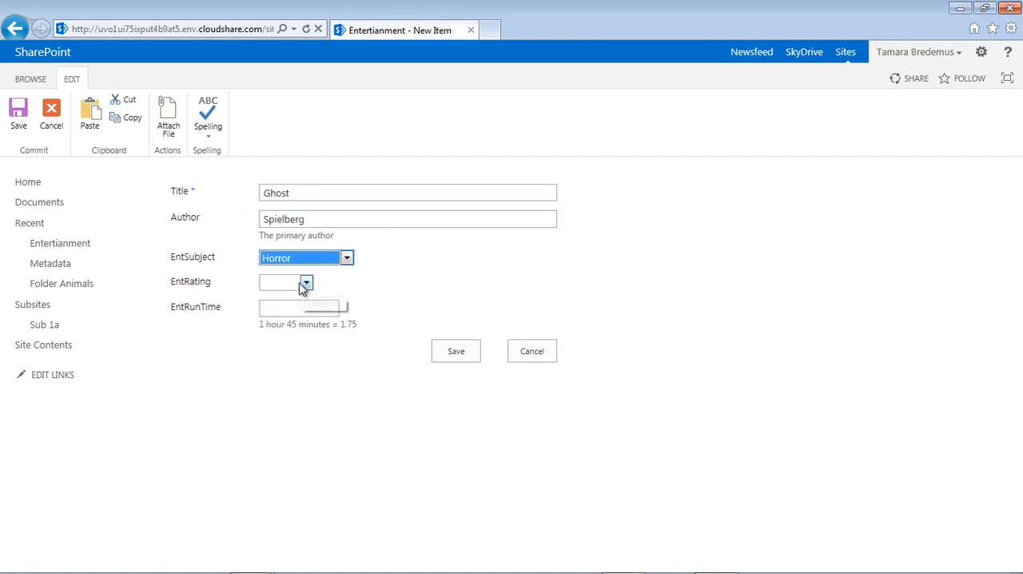
pyautogui.click(307, 285)
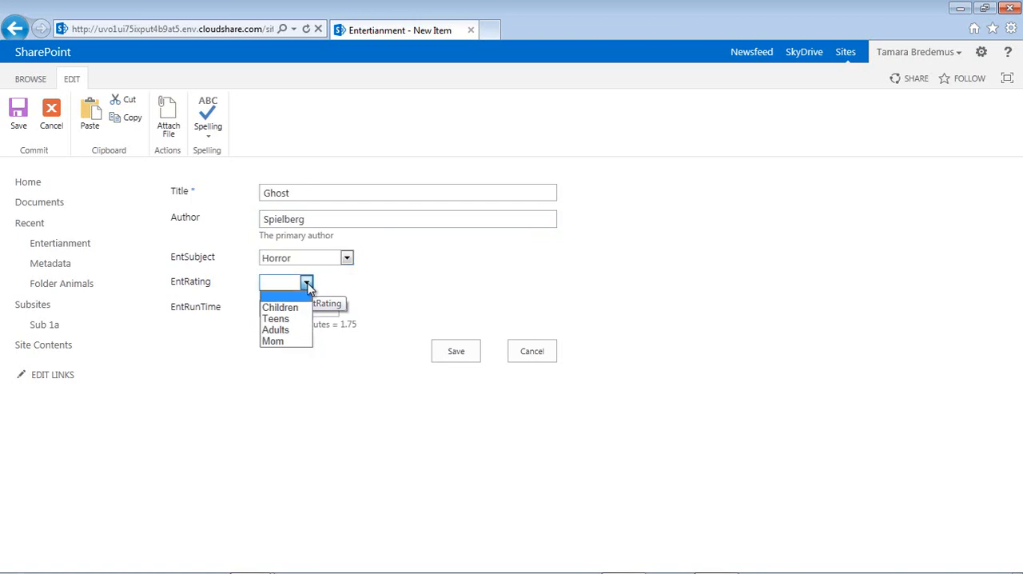
pyautogui.click(293, 330)
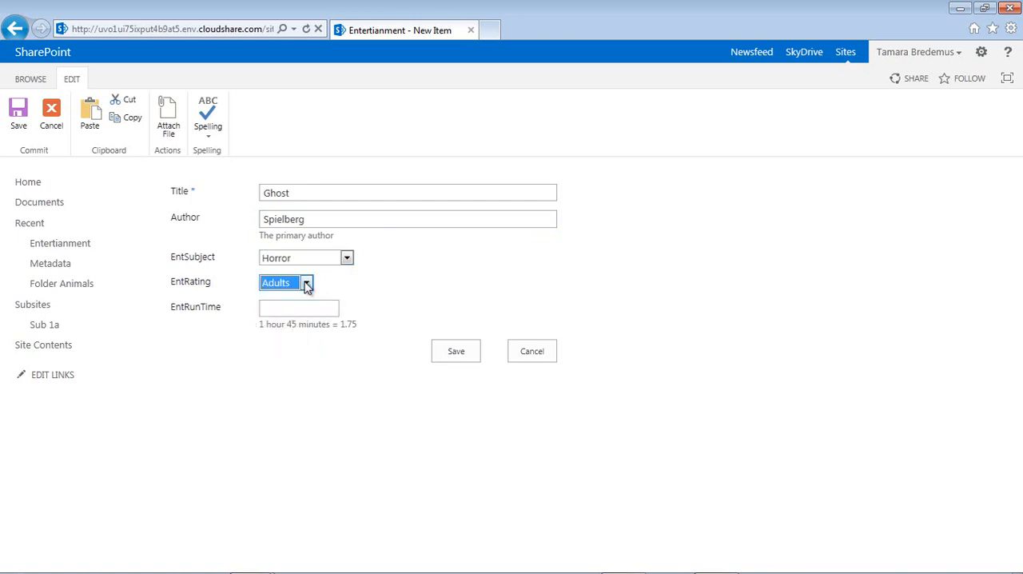
pyautogui.click(280, 308)
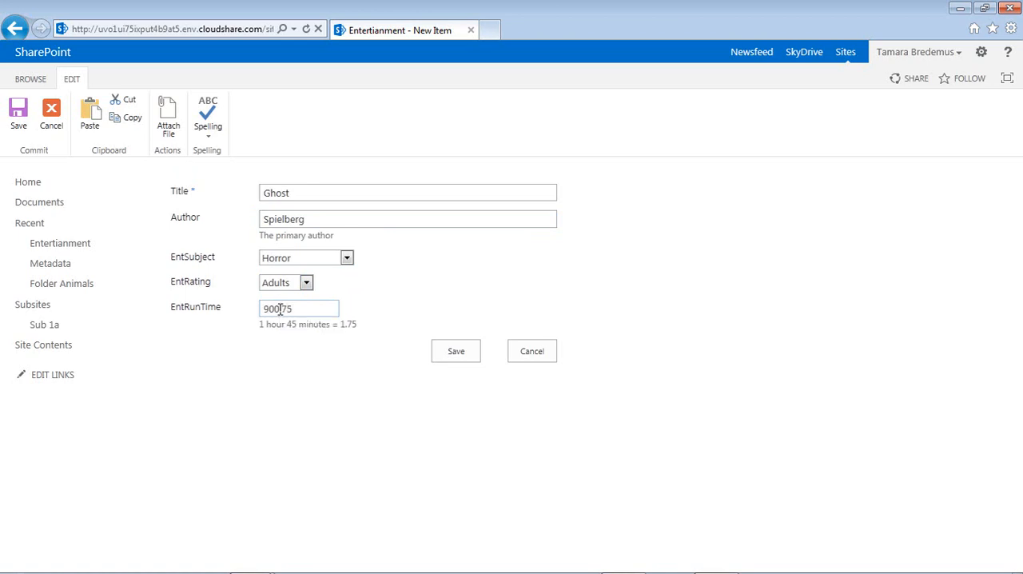
pyautogui.click(455, 353)
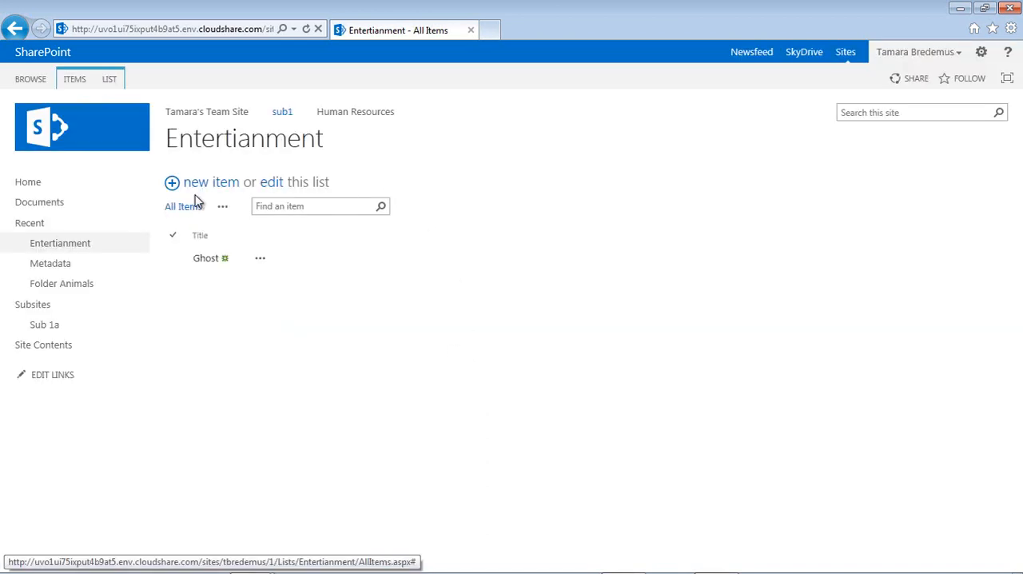
# - Start a new item of the default Book type titled Green Eggs and Ham, with the author Dr. Suess
pyautogui.click(200, 185)
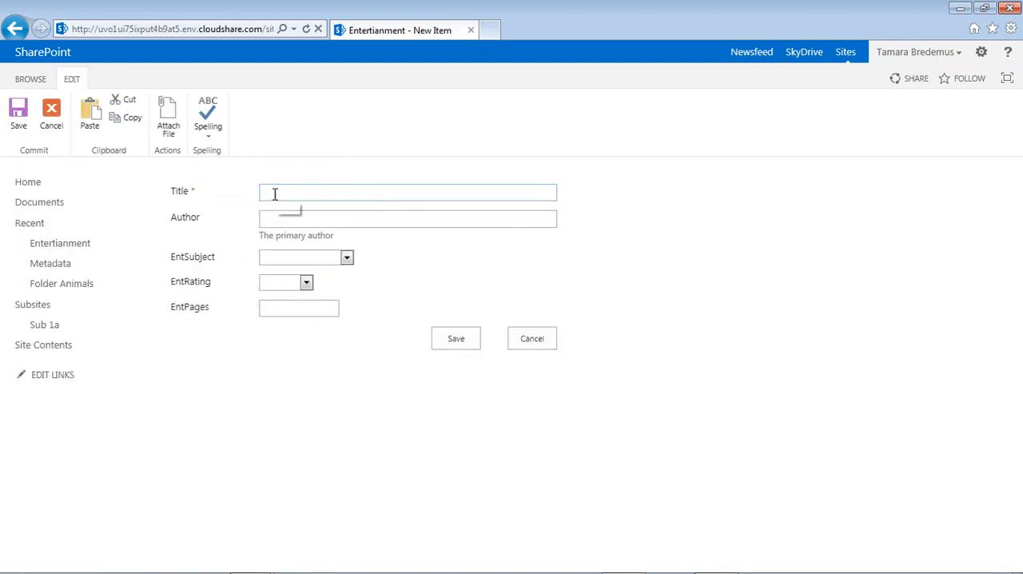
pyautogui.write('Greens and Ham')
pyautogui.click(295, 194)
pyautogui.press('BackSpace')
pyautogui.write('Eggs and Ham')
pyautogui.click(315, 218)
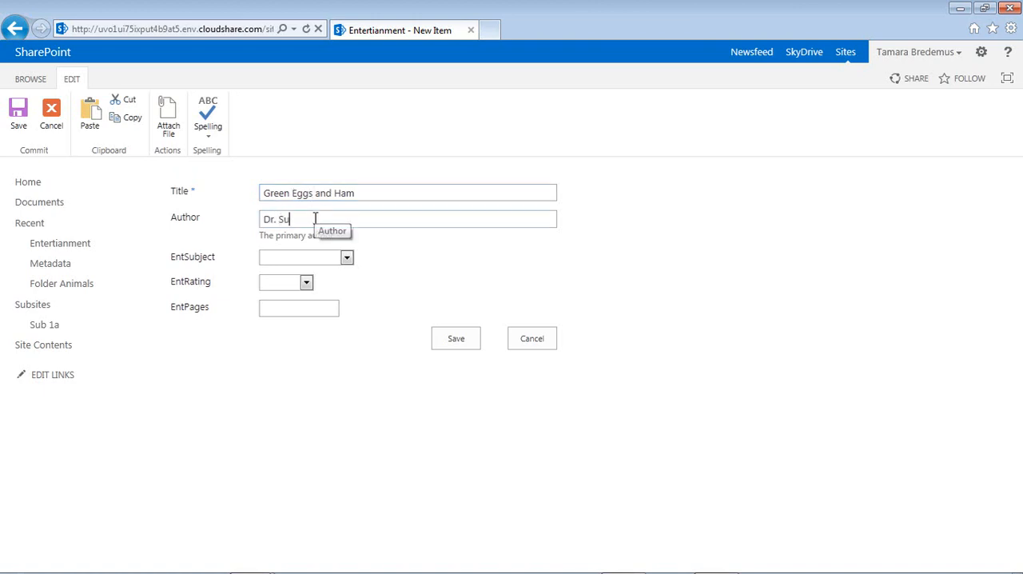
pyautogui.write('Dr. Suess')
# - Set the Green Eggs and Ham item's EntSubject to Comedy, EntRating to Children and EntPages to 74, and save it
pyautogui.click(318, 258)
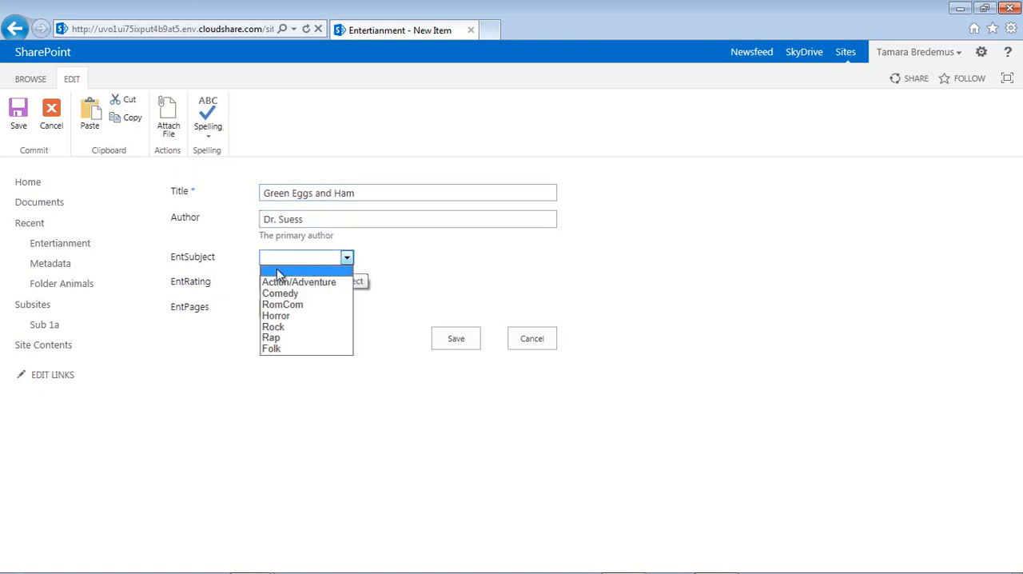
pyautogui.click(277, 294)
pyautogui.click(267, 282)
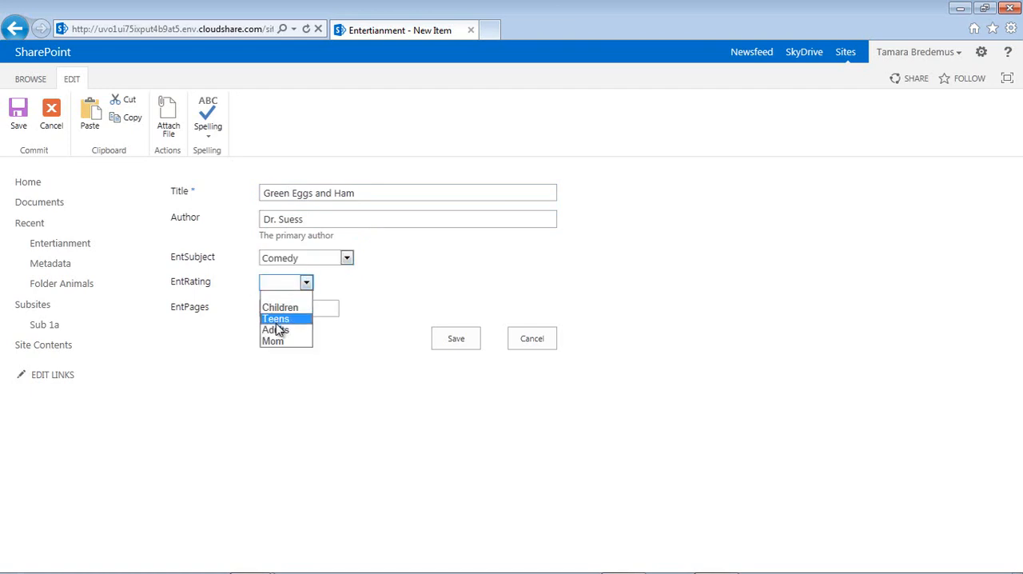
pyautogui.click(279, 308)
pyautogui.click(281, 310)
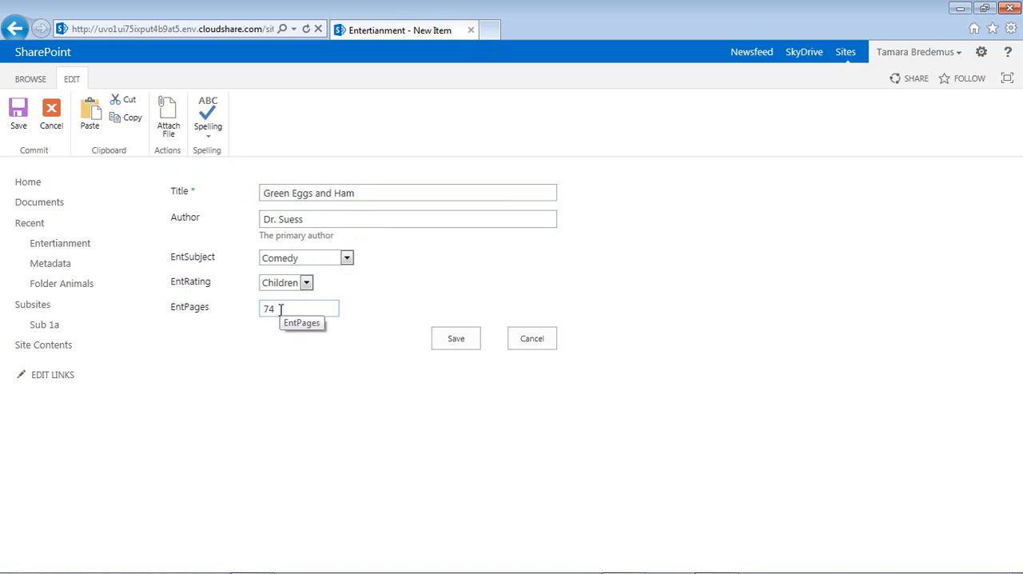
pyautogui.click(468, 344)
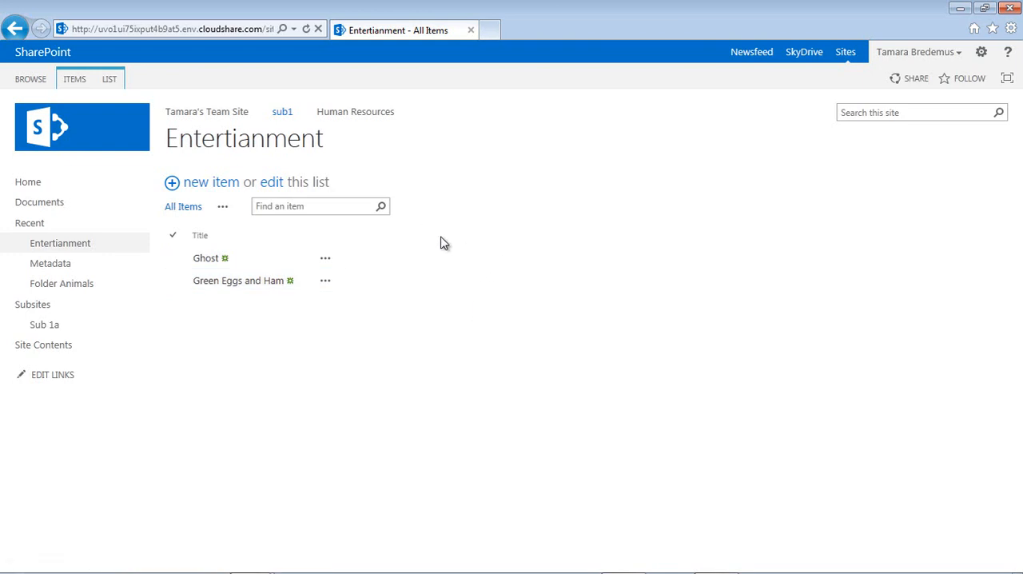
# - Start a new public standard view of the Entertianment list named Entertainment
pyautogui.click(223, 208)
pyautogui.click(267, 255)
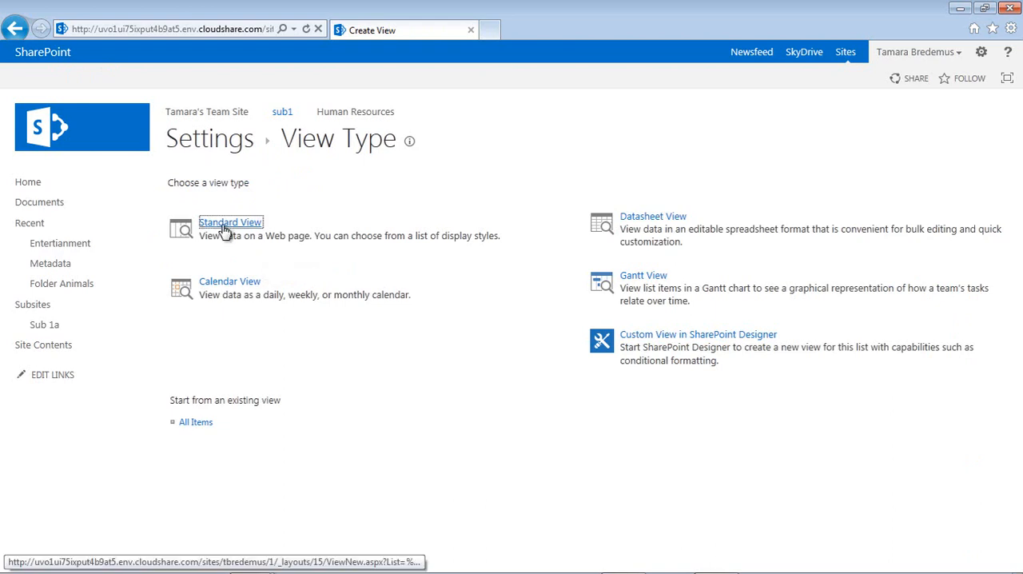
pyautogui.click(225, 229)
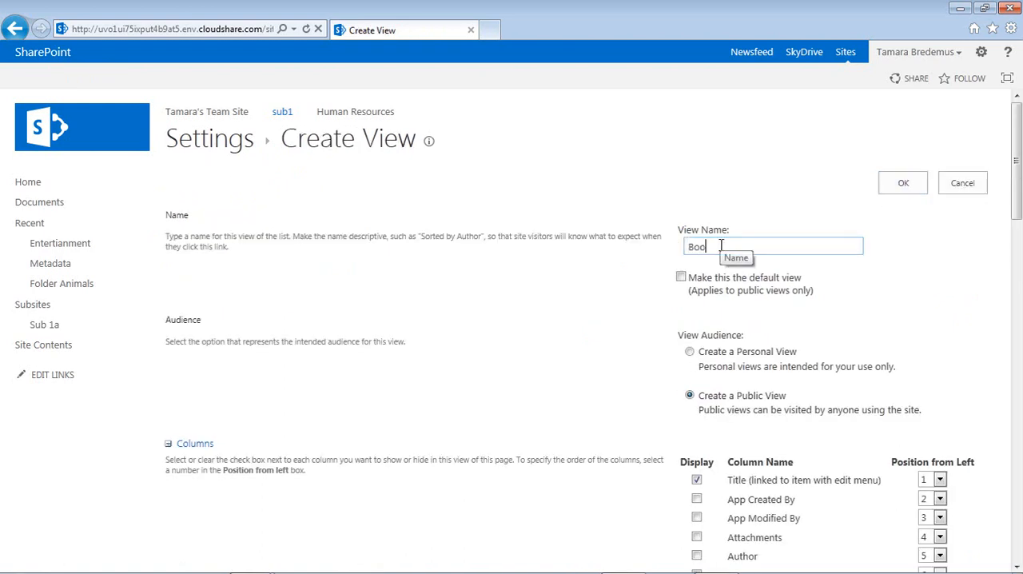
pyautogui.write('ertainmenter')
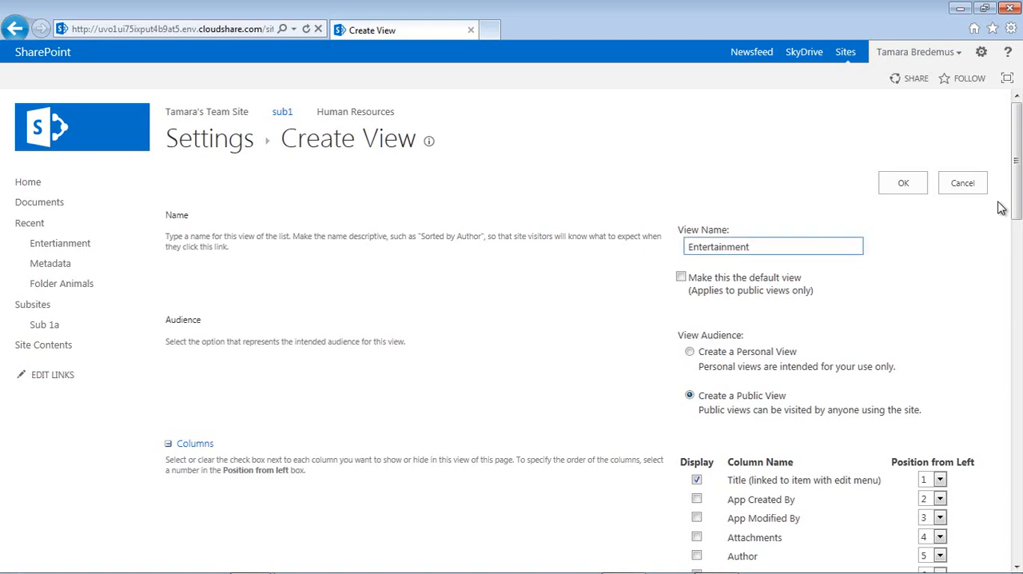
# - Include the Author, EntPages, EntRating, EntRunTime and EntSubject columns in the Entertainment view and submit it
pyautogui.scroll(-4, 1019, 195)
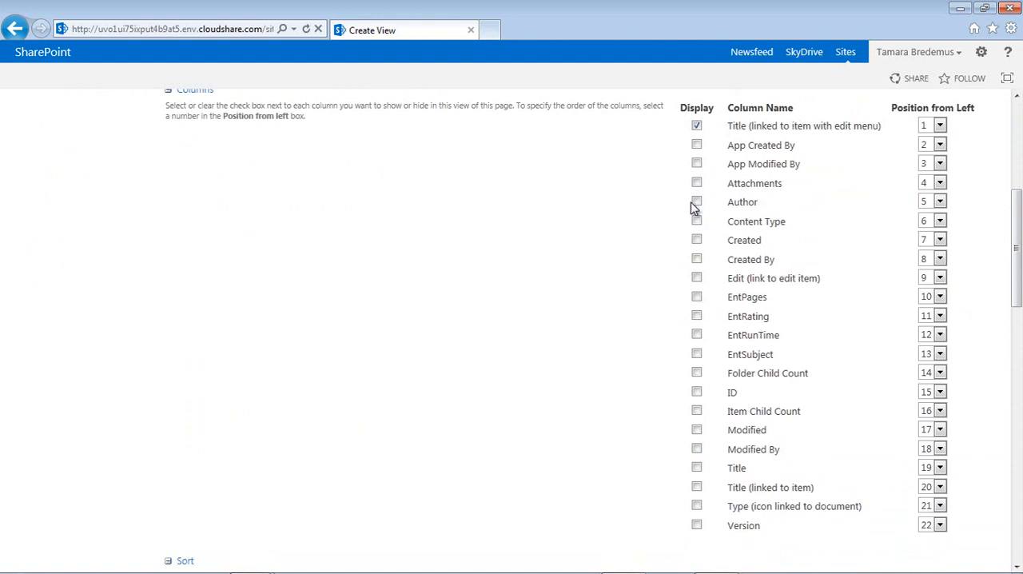
pyautogui.click(696, 297)
pyautogui.click(696, 316)
pyautogui.click(696, 335)
pyautogui.click(696, 355)
pyautogui.moveTo(1017, 279); pyautogui.dragTo(1013, 525)
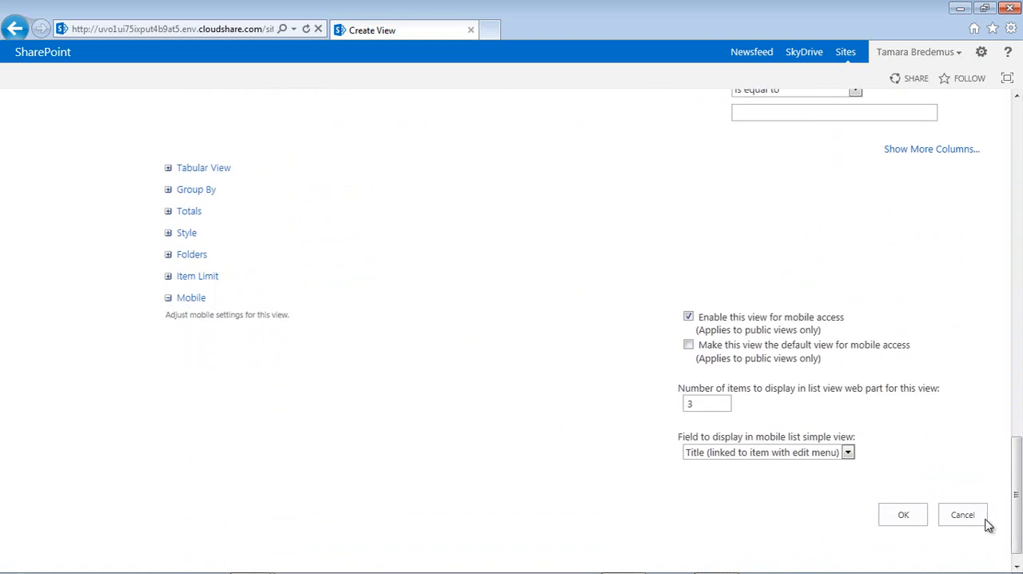
pyautogui.click(904, 517)
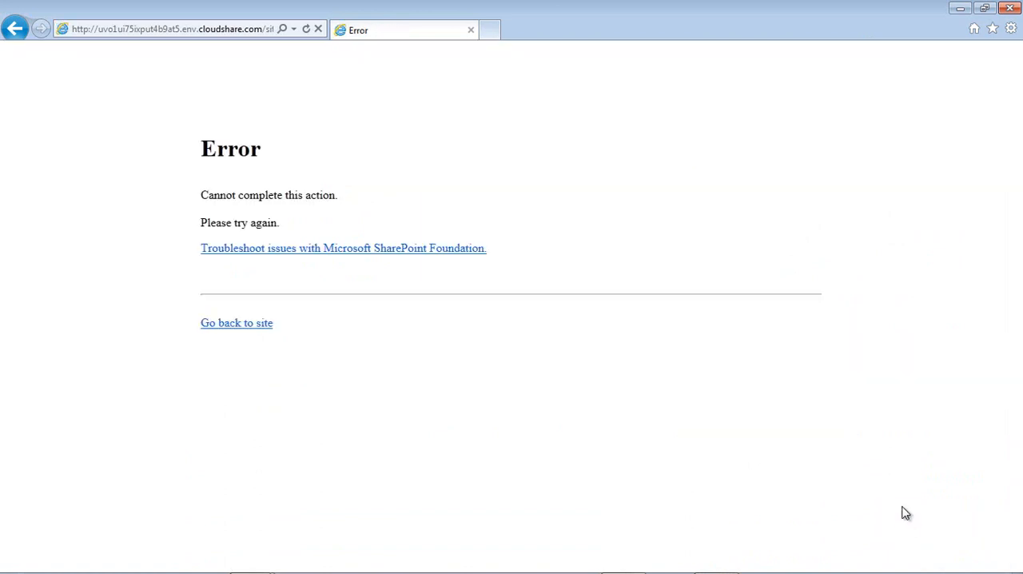
# - Return to the Entertianment list through the sub1 site and examine its items in the Entertainment view
pyautogui.click(223, 329)
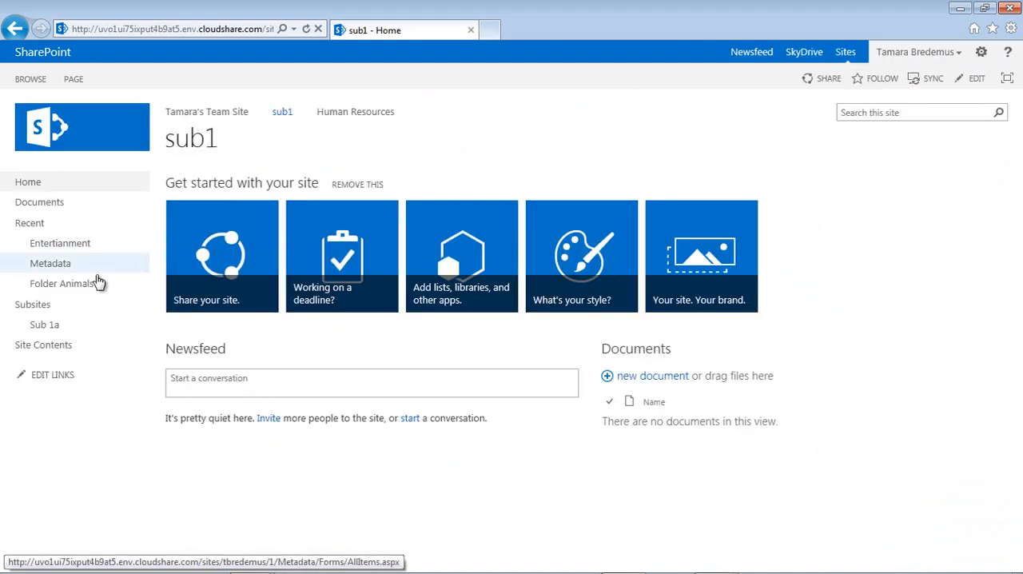
pyautogui.click(79, 250)
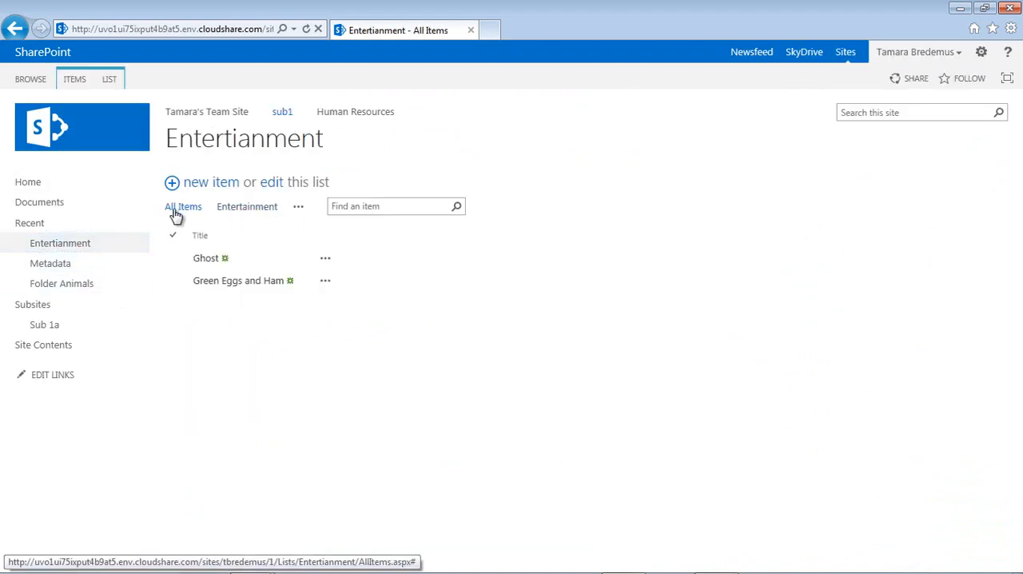
pyautogui.click(263, 211)
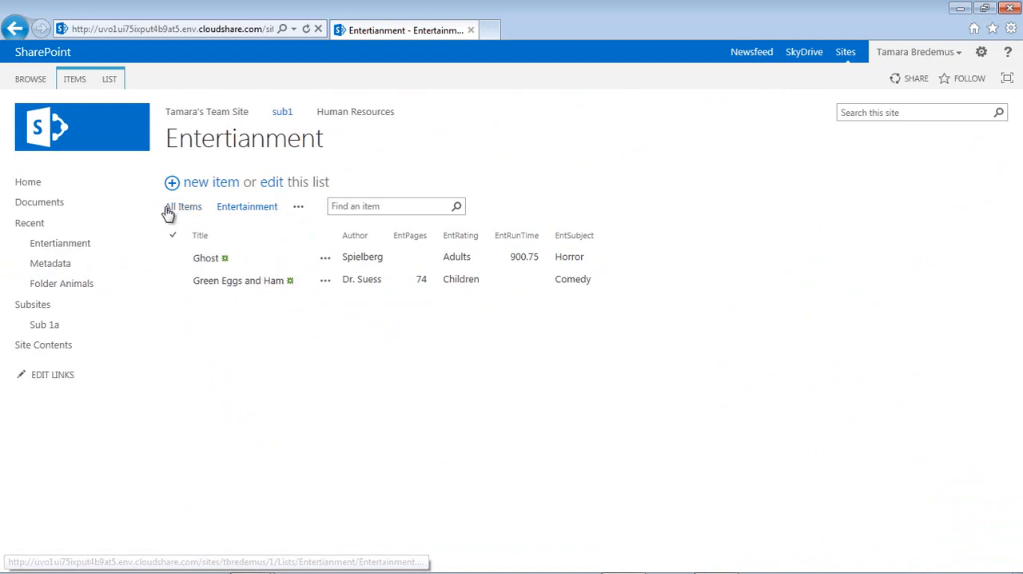
pyautogui.click(299, 208)
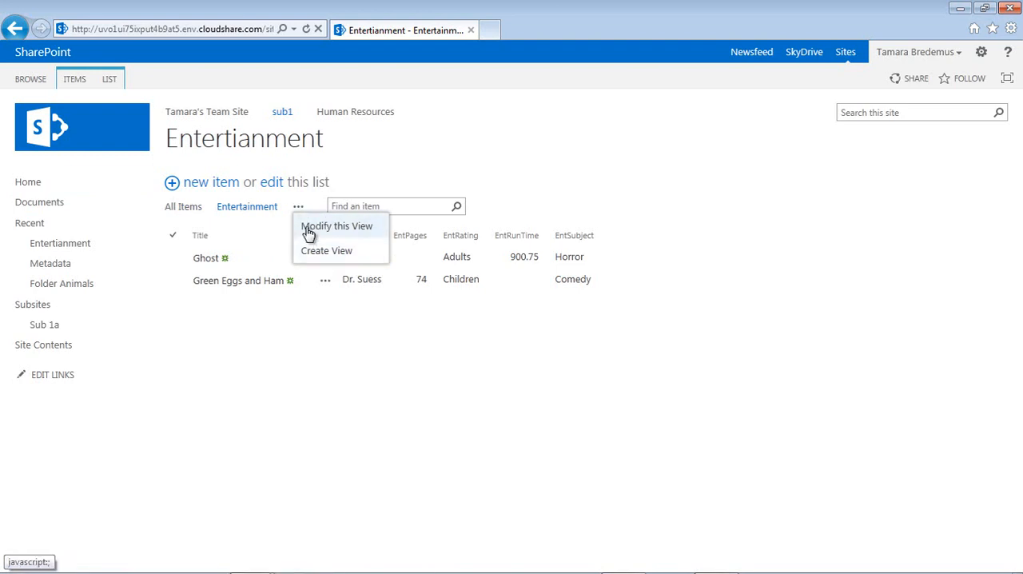
pyautogui.click(725, 258)
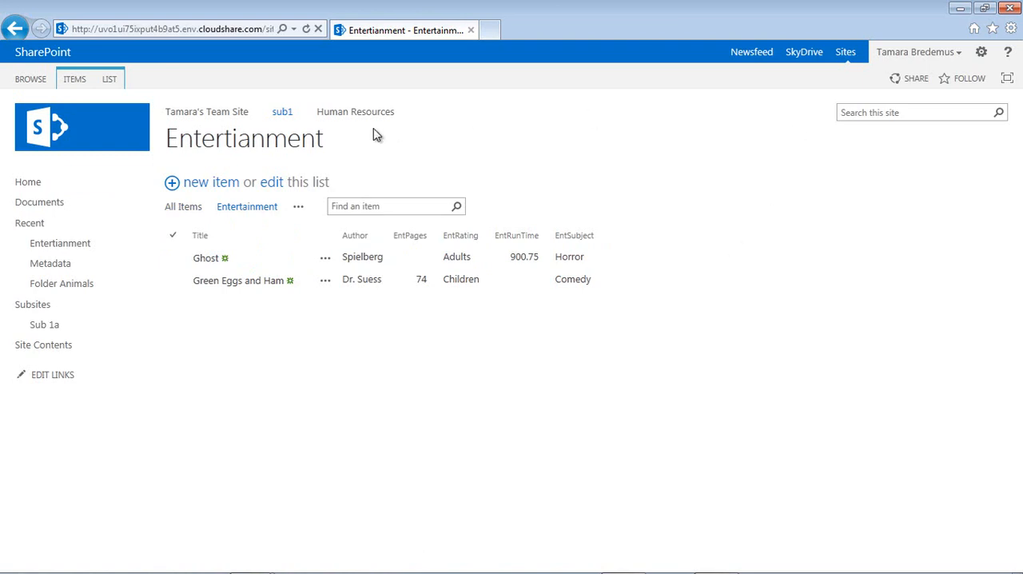
# - Check which content types the Entertianment list offers for new items, without creating one
pyautogui.click(74, 82)
pyautogui.click(28, 141)
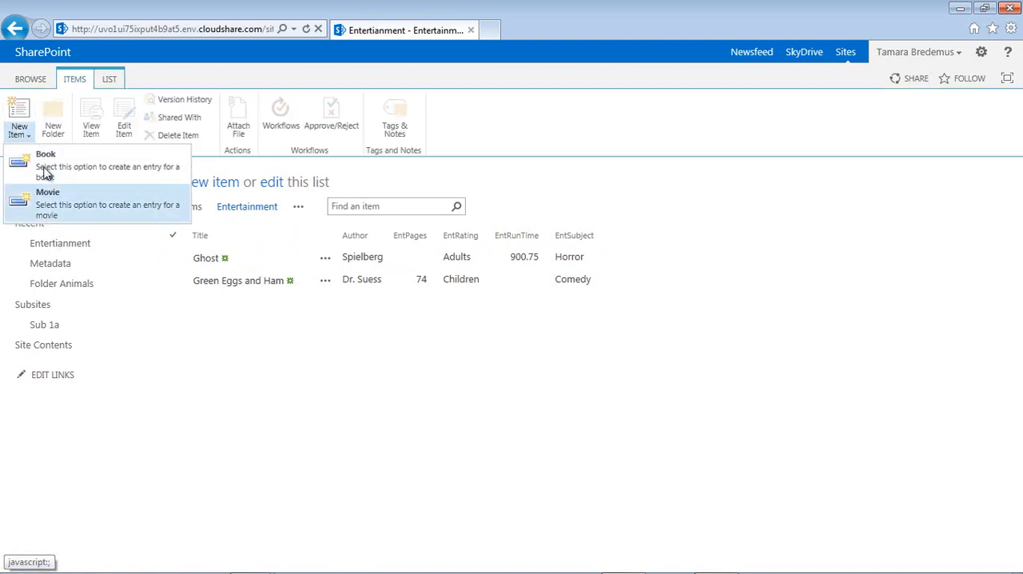
pyautogui.click(360, 354)
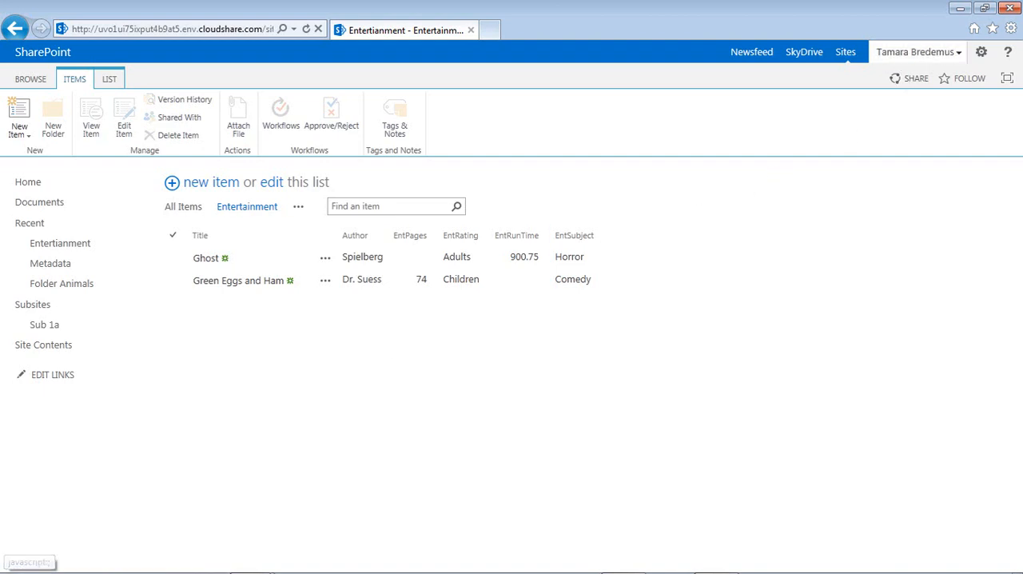
# - Open the Entertainment Parent content type from the top-level team site's content types, filtered to the Entertainment Content Types group
pyautogui.click(981, 54)
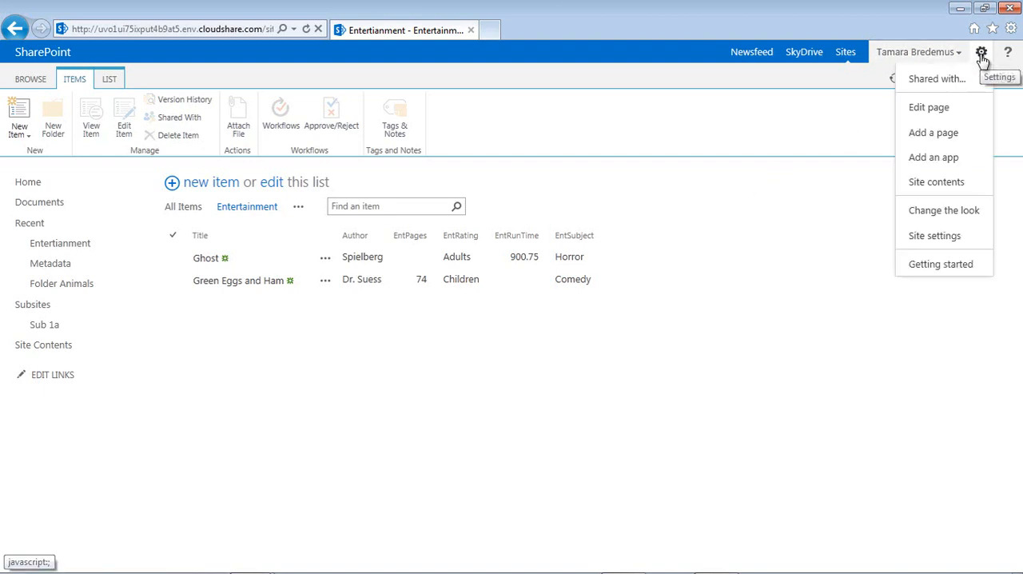
pyautogui.click(918, 236)
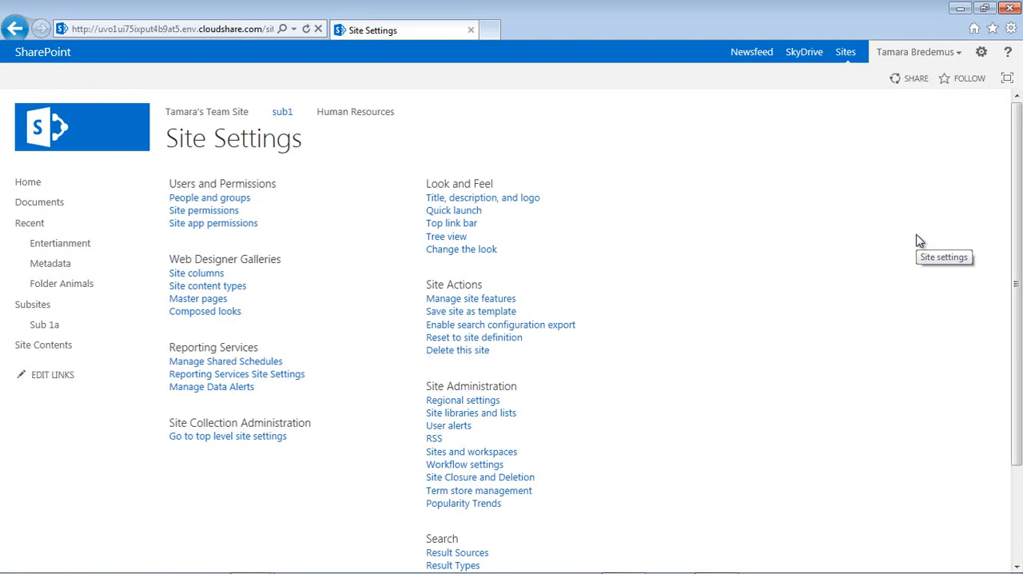
pyautogui.click(216, 119)
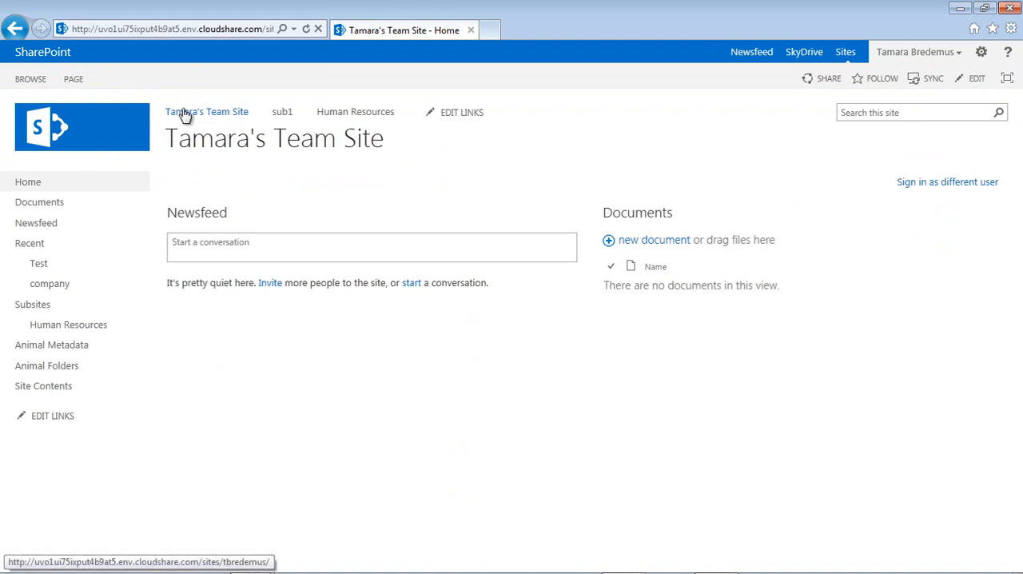
pyautogui.click(983, 56)
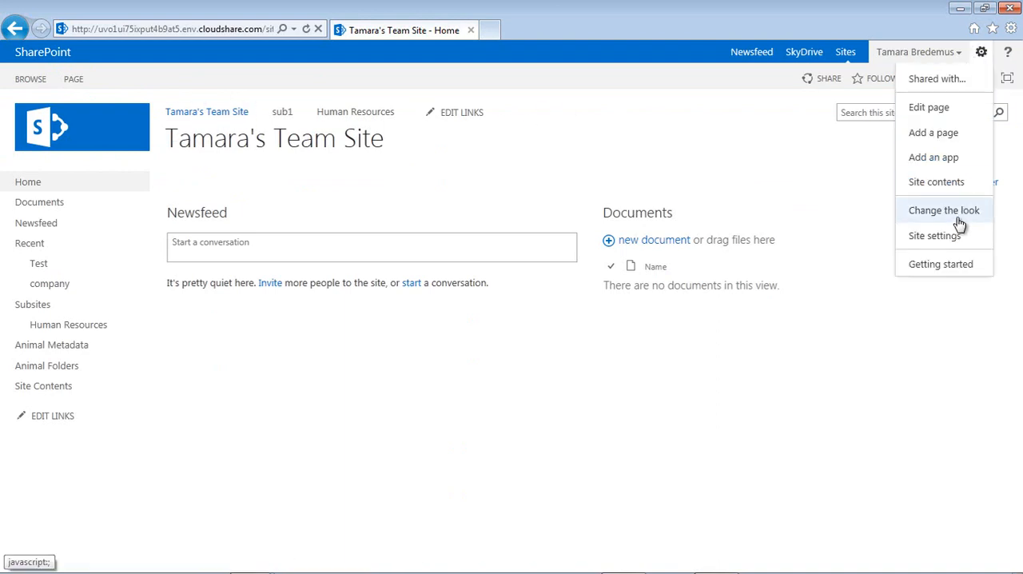
pyautogui.click(923, 242)
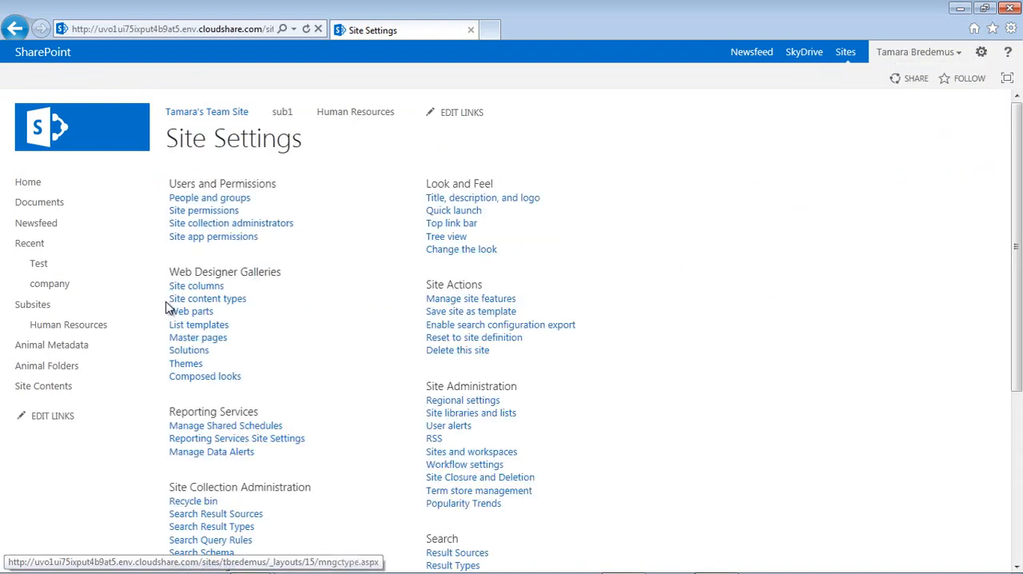
pyautogui.click(186, 304)
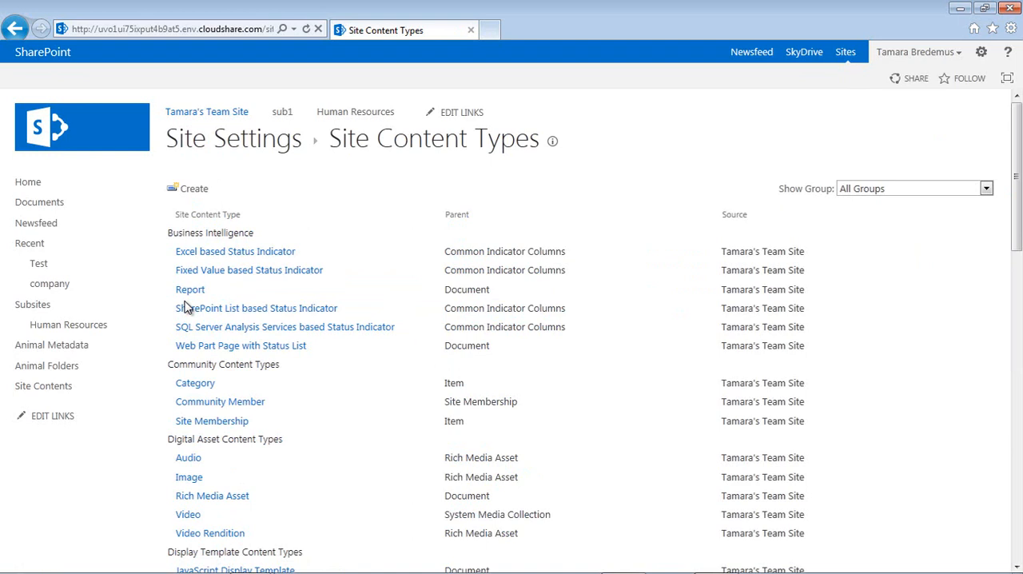
pyautogui.click(949, 189)
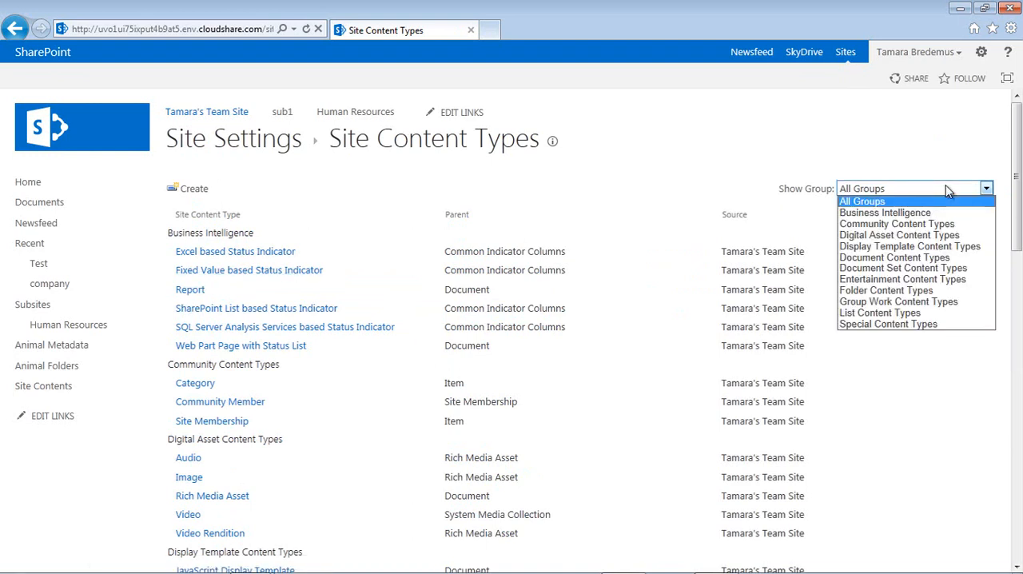
pyautogui.click(863, 279)
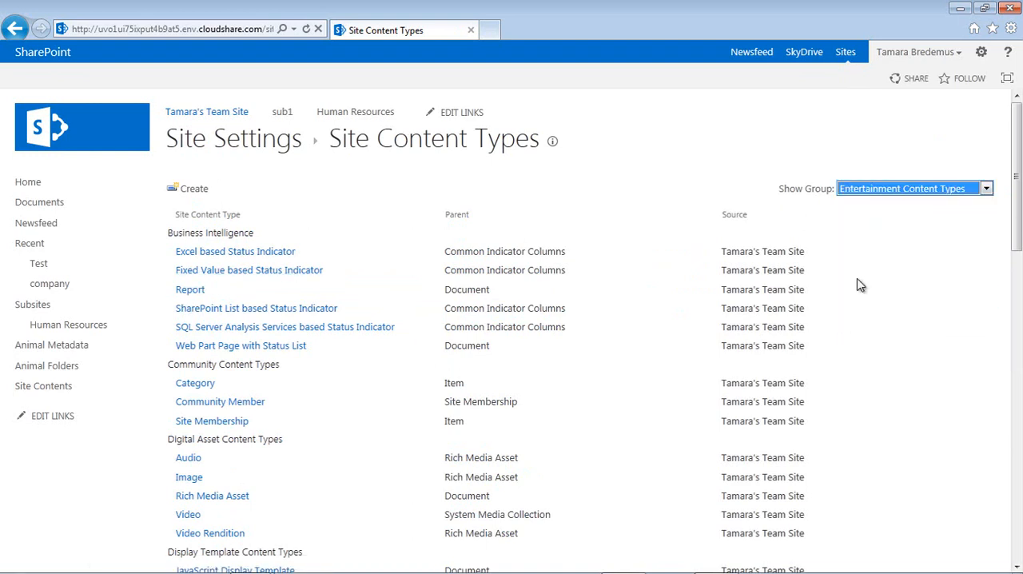
pyautogui.click(248, 273)
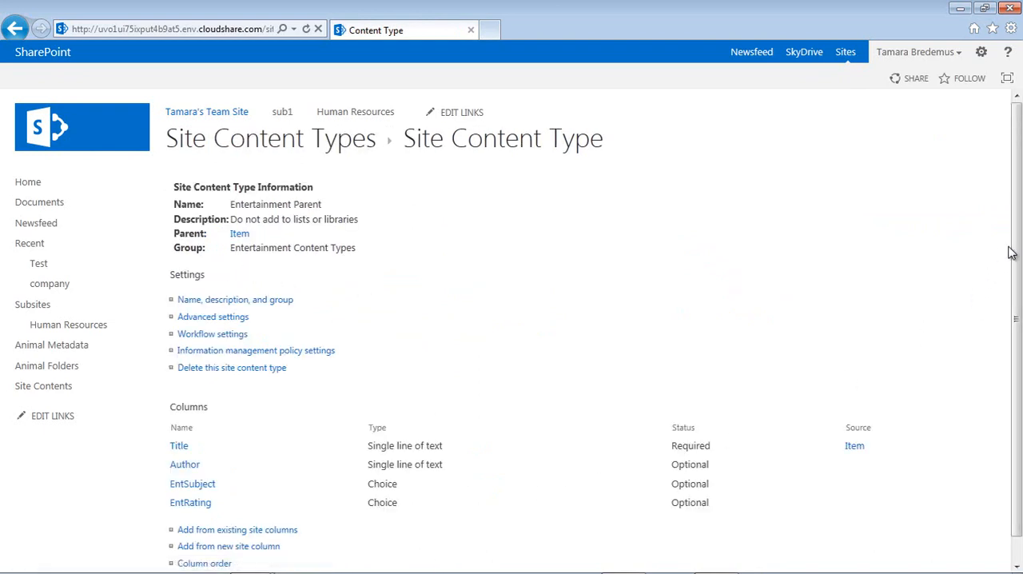
# - Start a new site column for Entertainment Parent named EntPub, with Single line of text as its type
pyautogui.scroll(-1, 1011, 252)
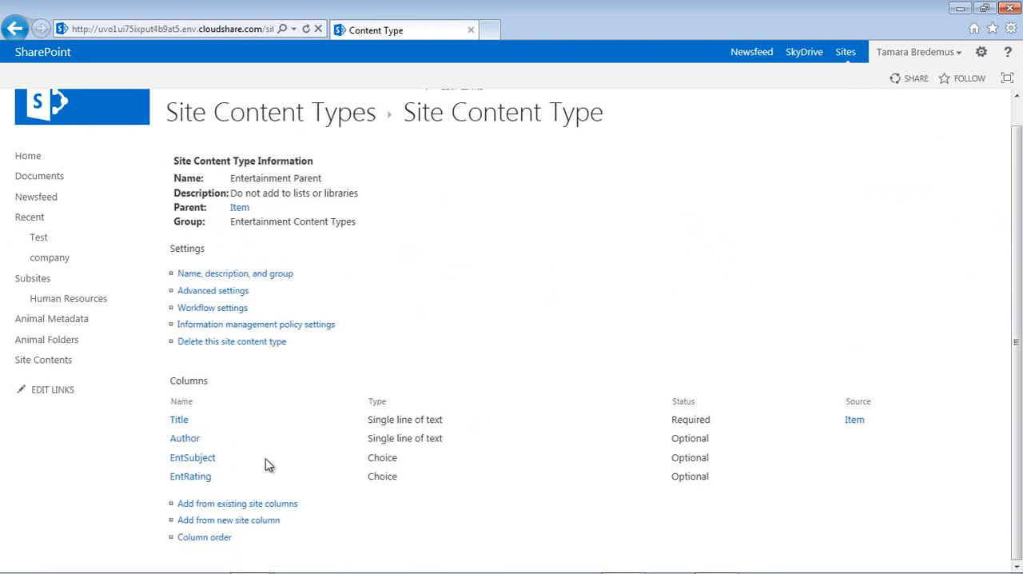
pyautogui.click(242, 530)
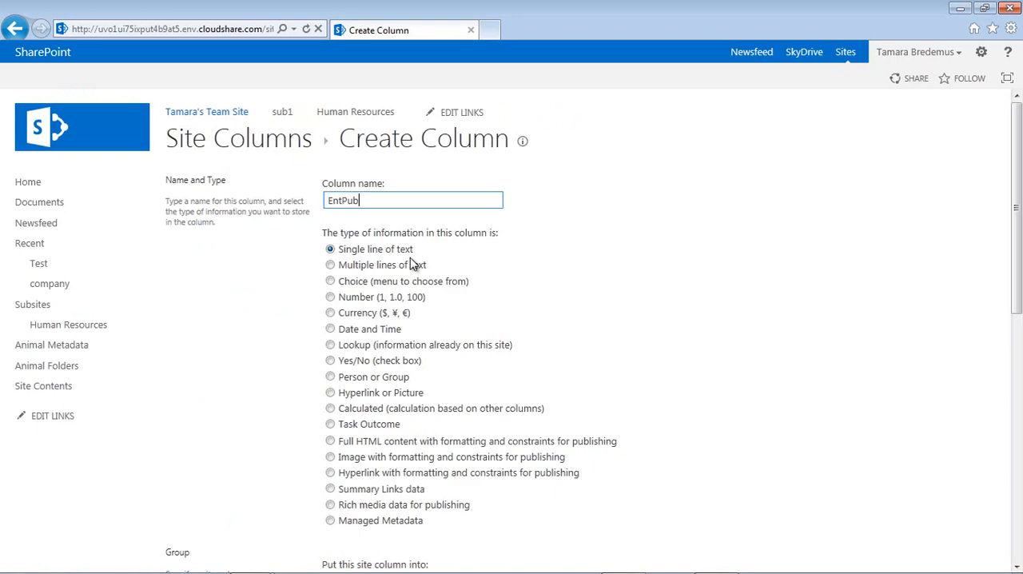
pyautogui.click(330, 328)
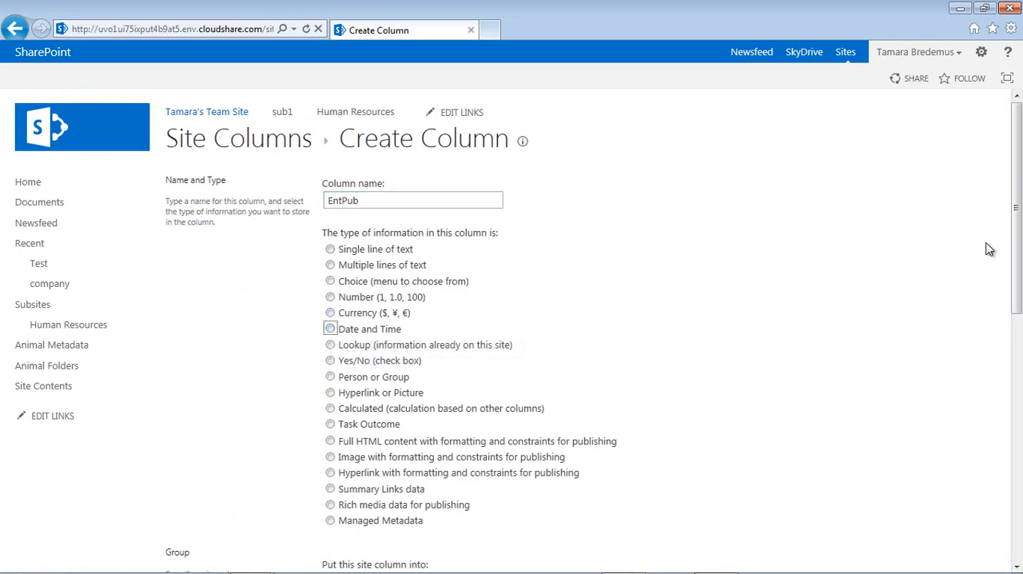
pyautogui.moveTo(1015, 222); pyautogui.dragTo(1013, 414)
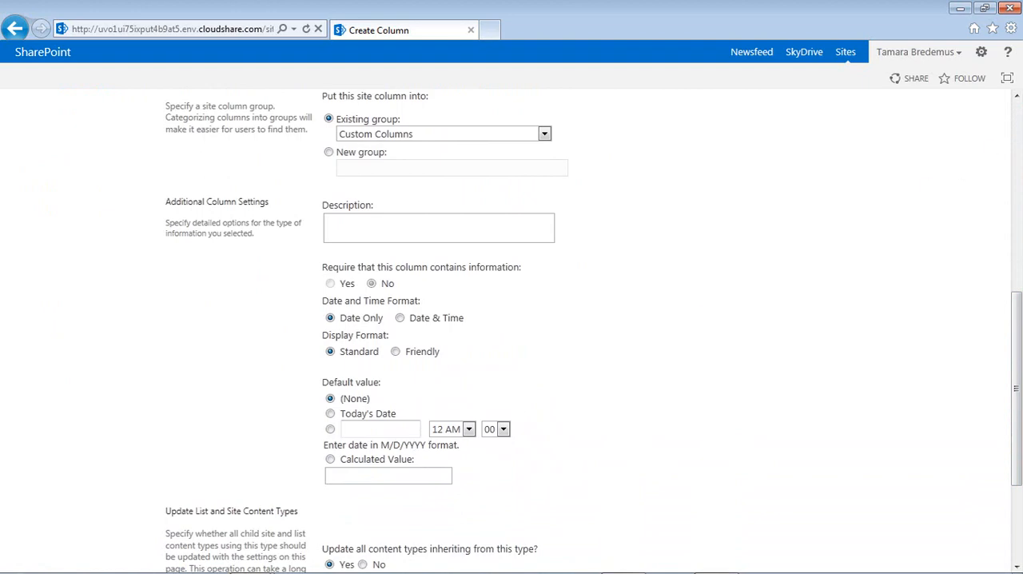
pyautogui.click(1019, 118)
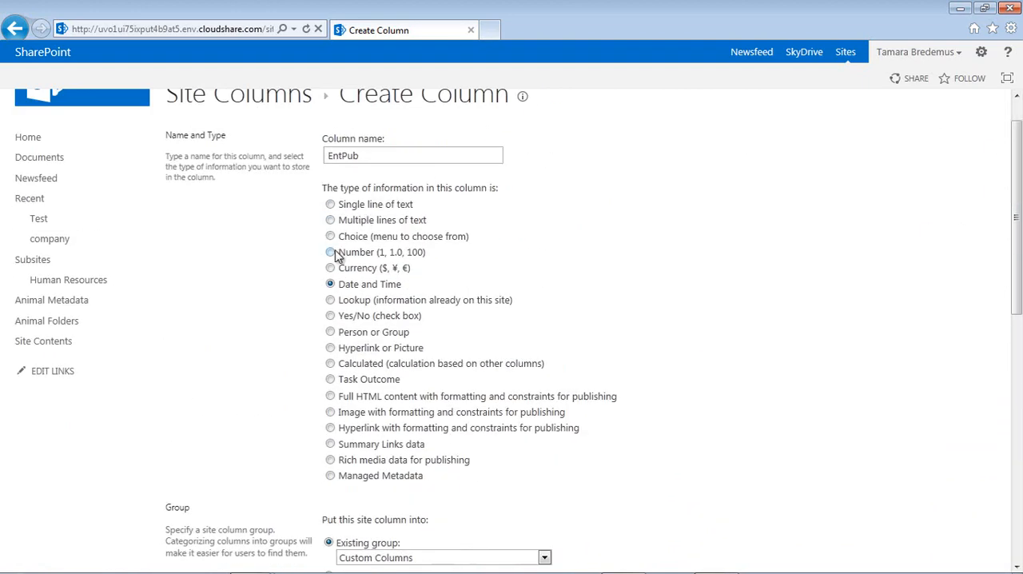
pyautogui.click(330, 253)
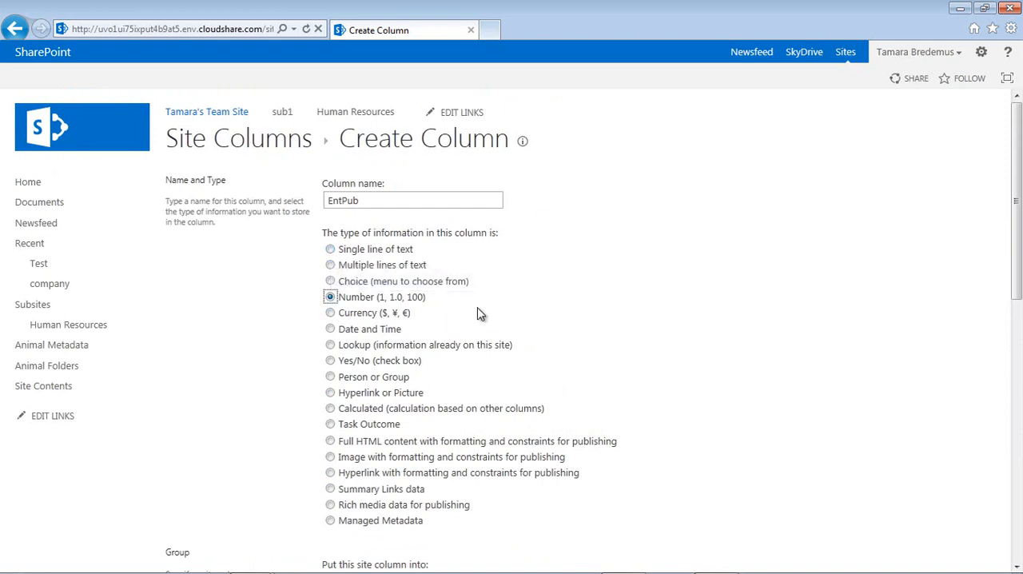
pyautogui.click(330, 249)
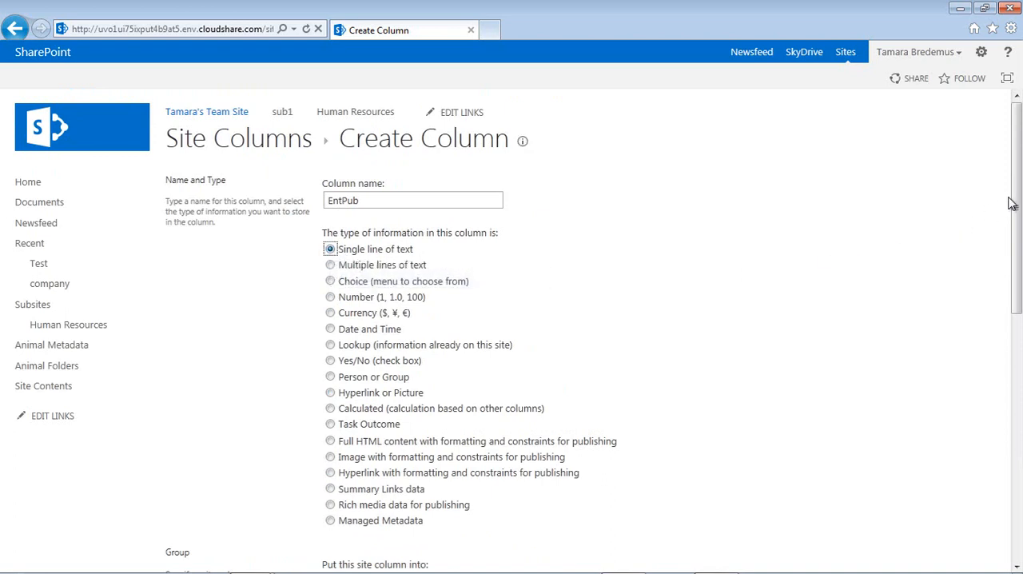
# - Put the EntPub column in the existing Entertainment Site Columns group and limit it to a maximum of 4 characters
pyautogui.moveTo(1016, 192); pyautogui.dragTo(1005, 411)
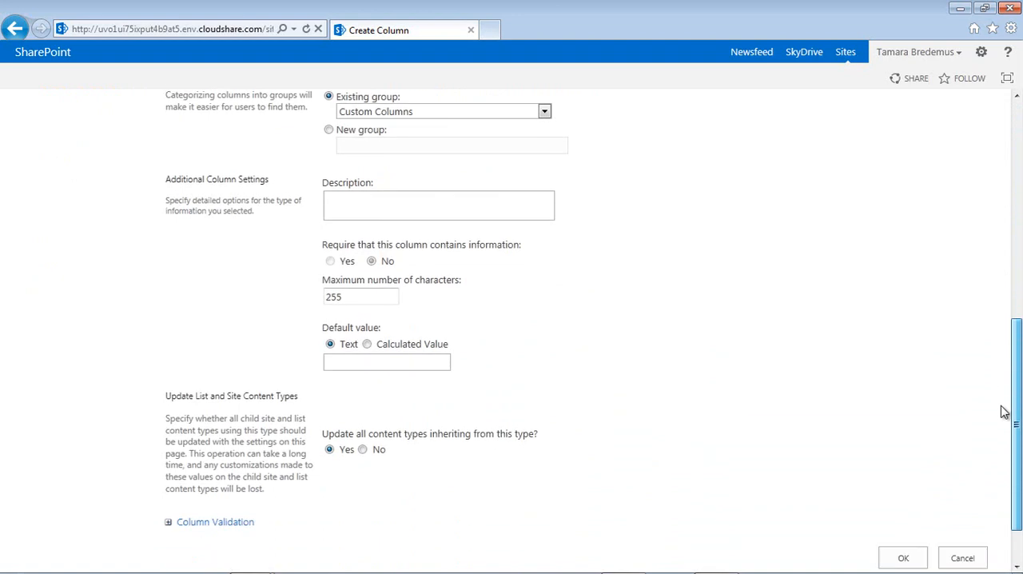
pyautogui.click(499, 110)
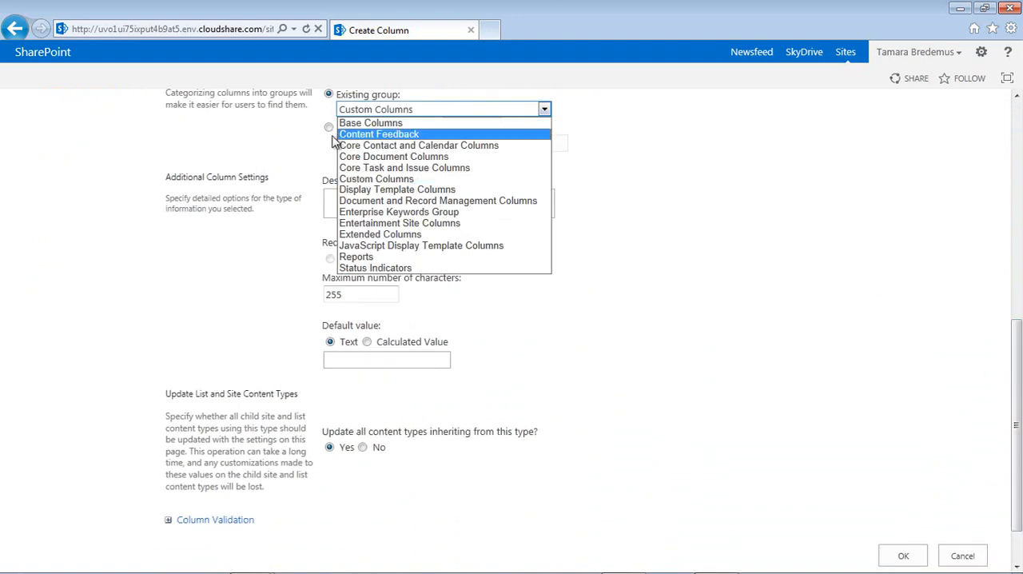
pyautogui.click(373, 224)
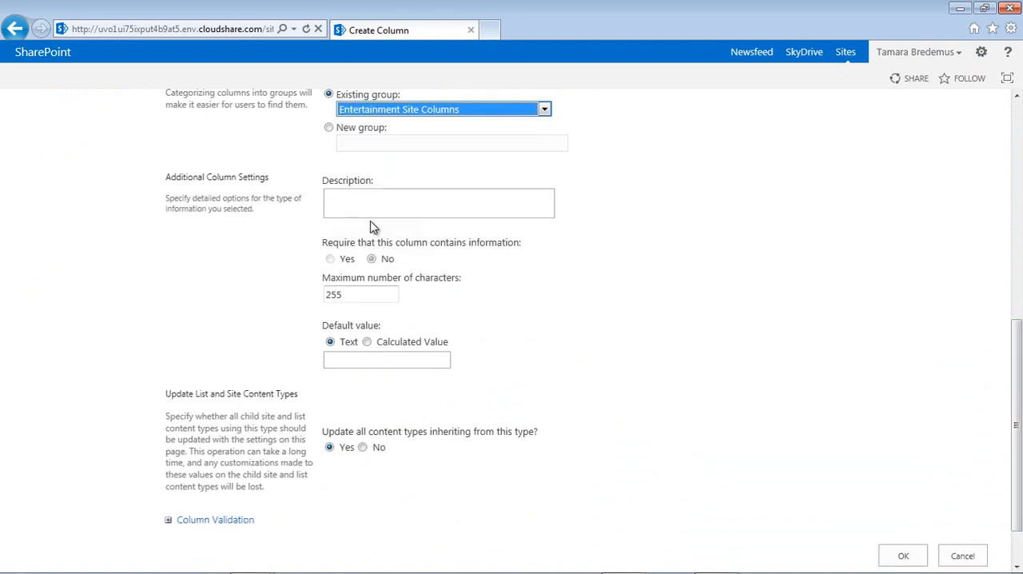
pyautogui.moveTo(351, 294); pyautogui.dragTo(155, 299)
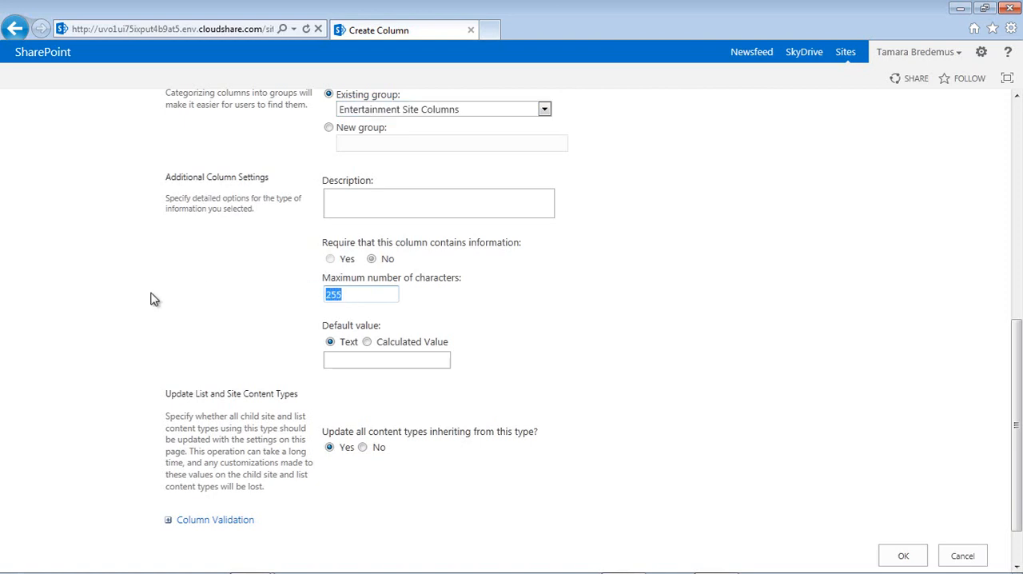
pyautogui.write('4')
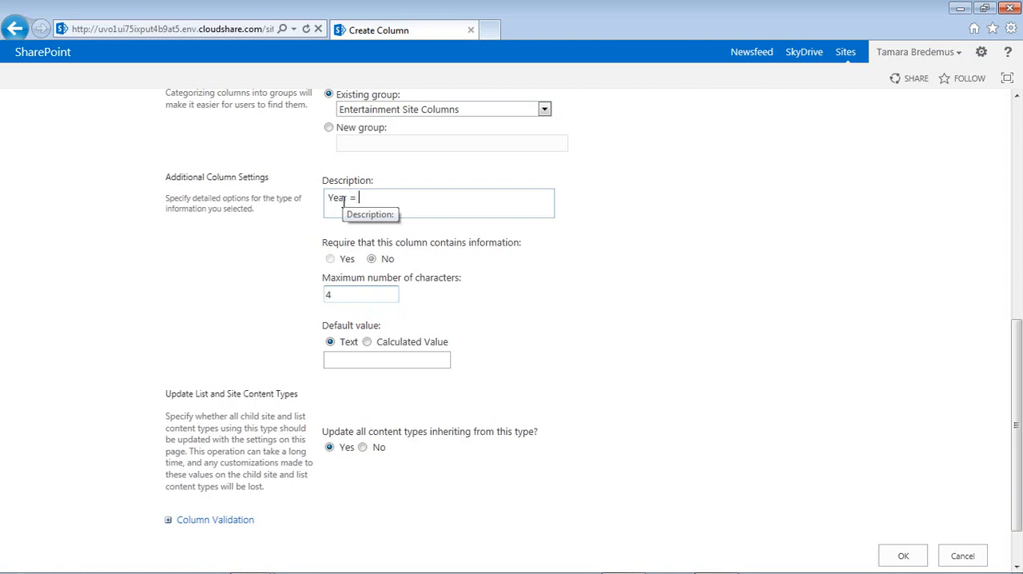
# - Enter "Year = YYYY Example: 1984" as the EntPub column's description and create the column
pyautogui.click(344, 203)
pyautogui.write('Year = YYYY')
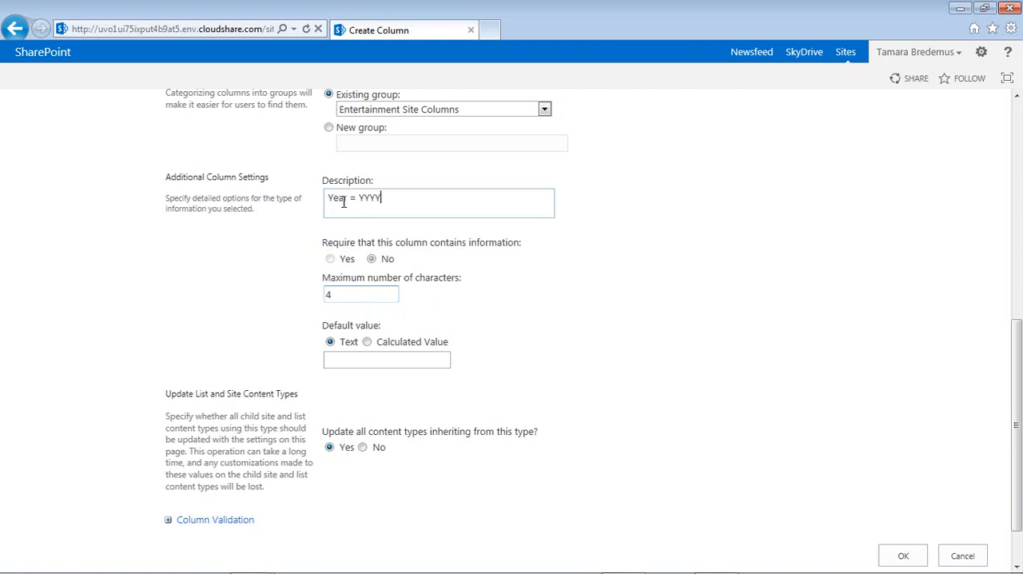
pyautogui.write('Example: 1984')
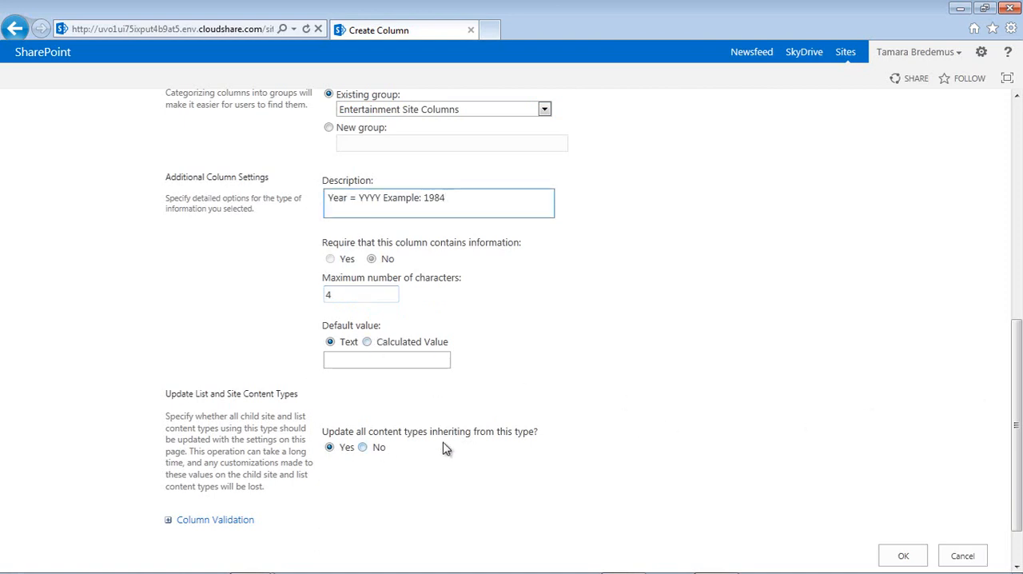
pyautogui.click(902, 555)
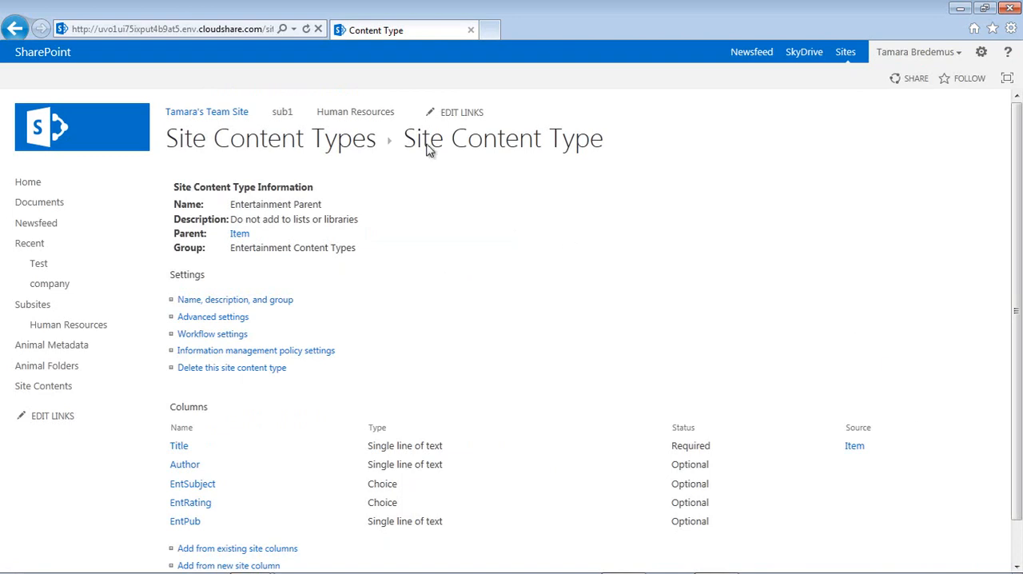
# - Return to sub1's Entertianment list, examine the fields of a new Book item's form, and cancel the form
pyautogui.click(285, 120)
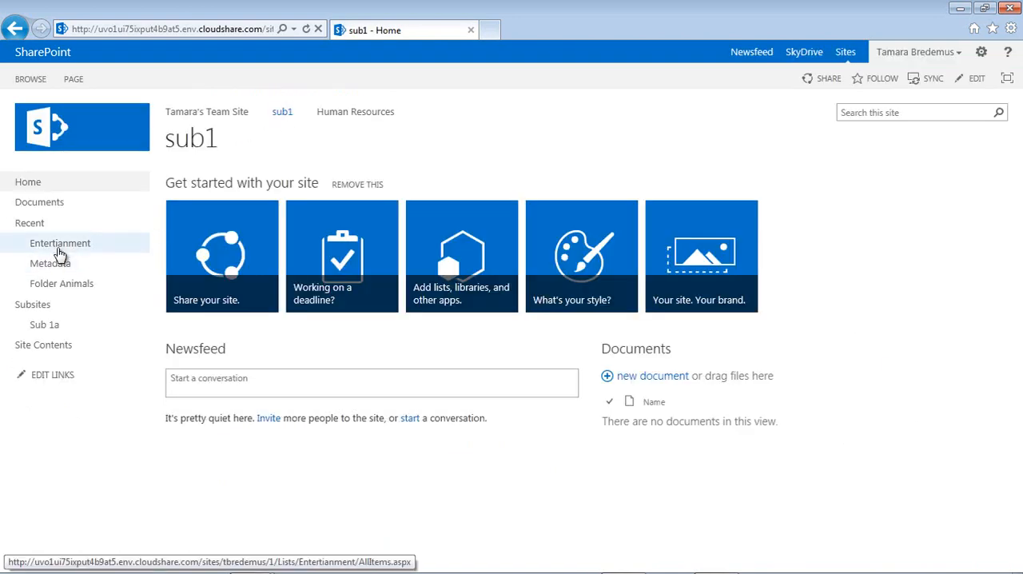
pyautogui.click(60, 253)
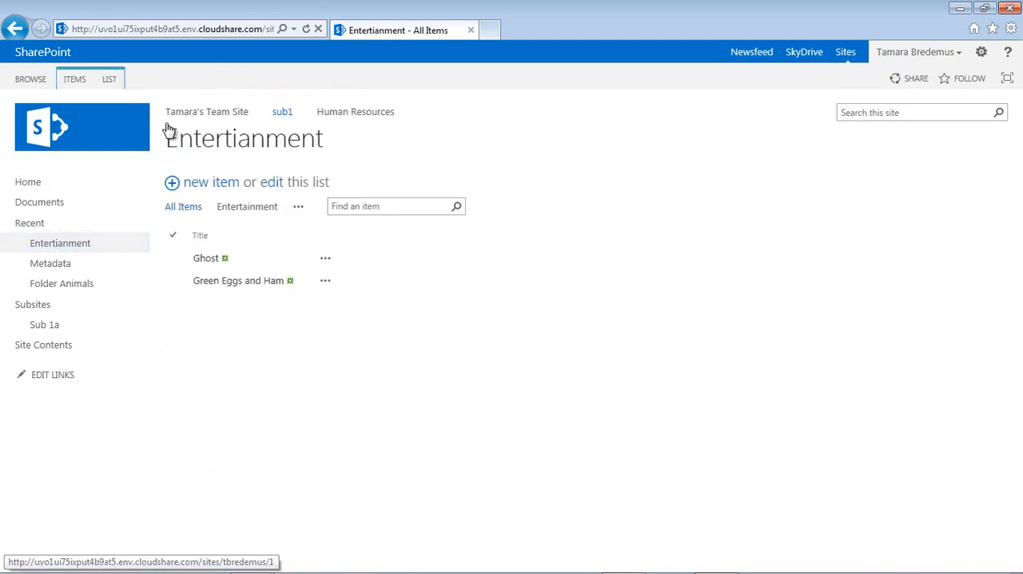
pyautogui.click(76, 84)
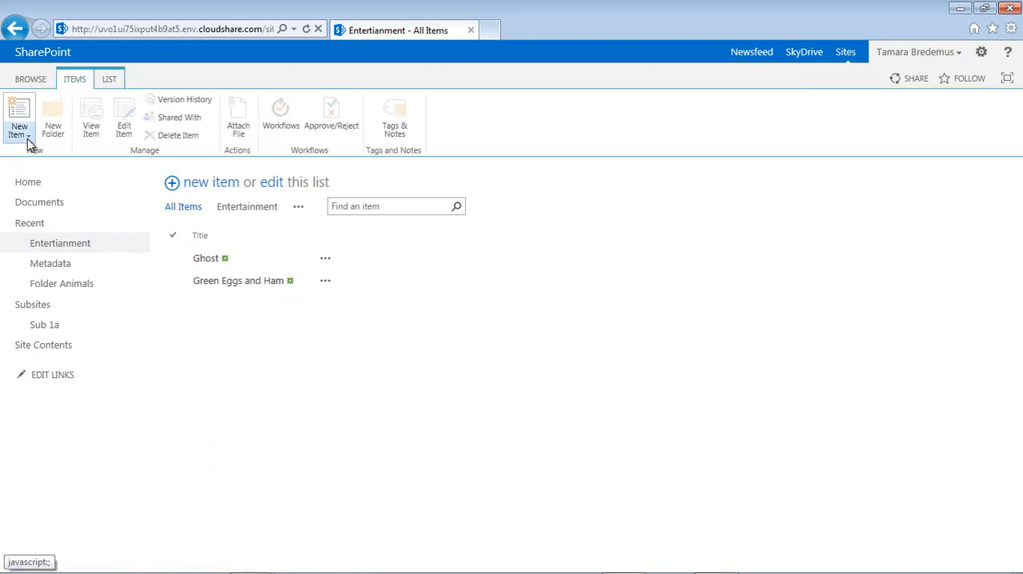
pyautogui.click(28, 139)
pyautogui.click(57, 166)
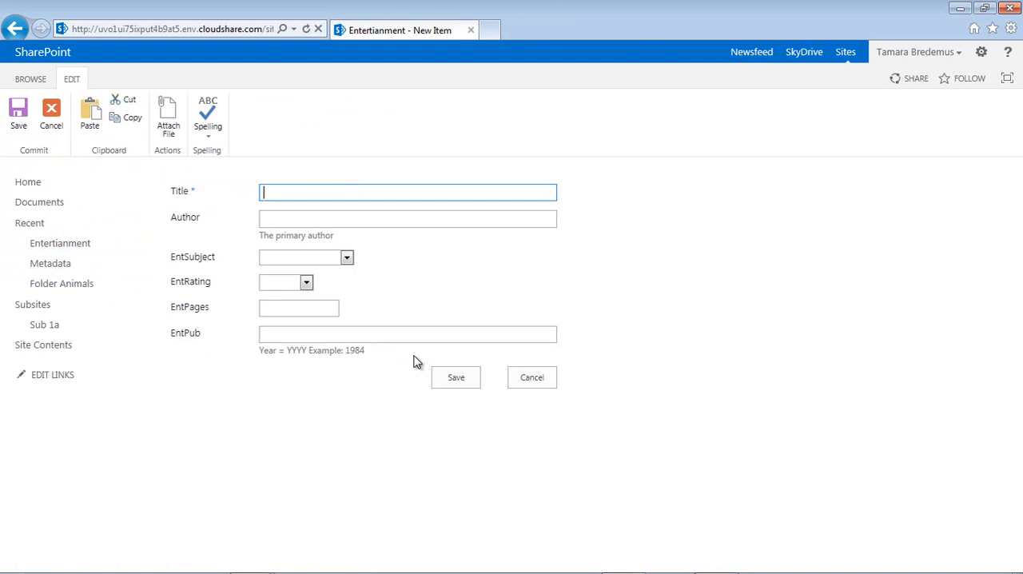
pyautogui.click(535, 383)
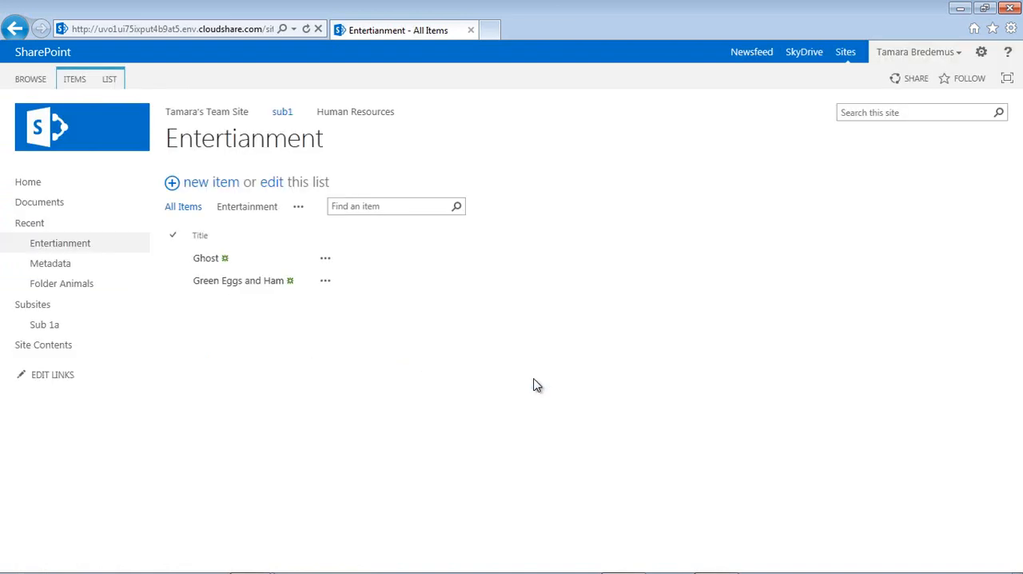